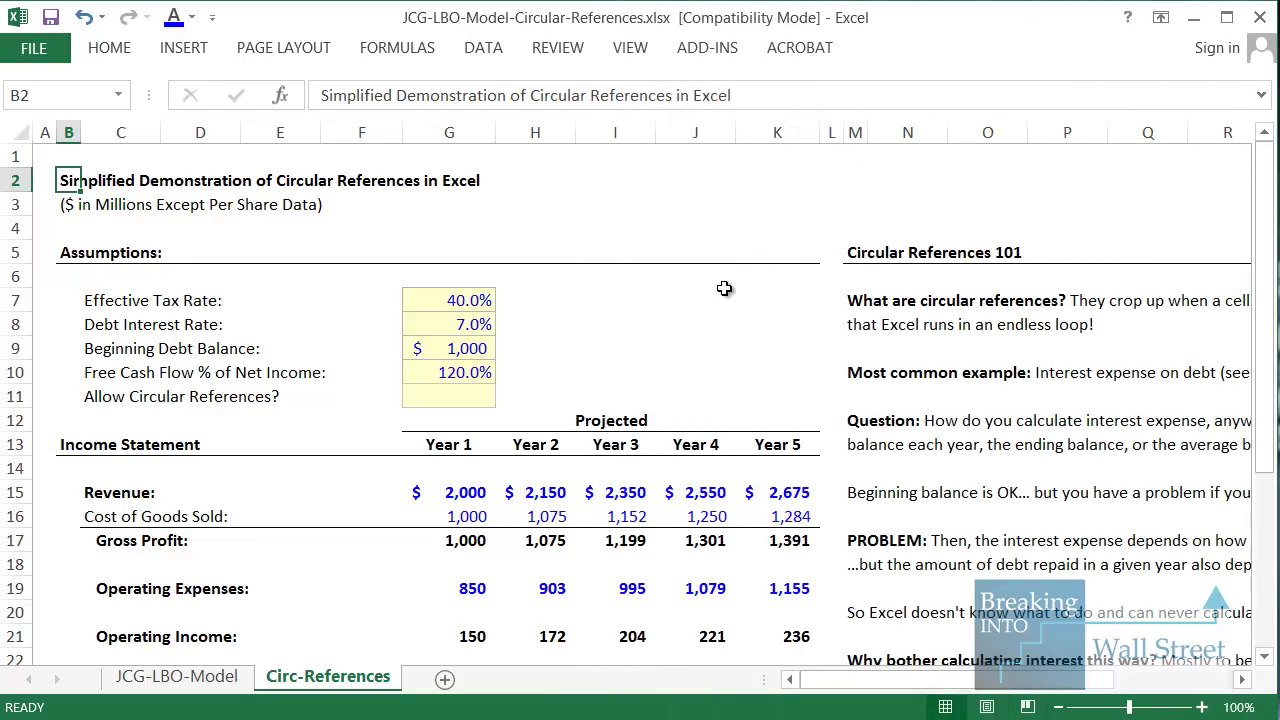
Step: Review the assumptions, income statement, interest line and beginning and ending debt balances of the simplified model
left_click(705, 322)
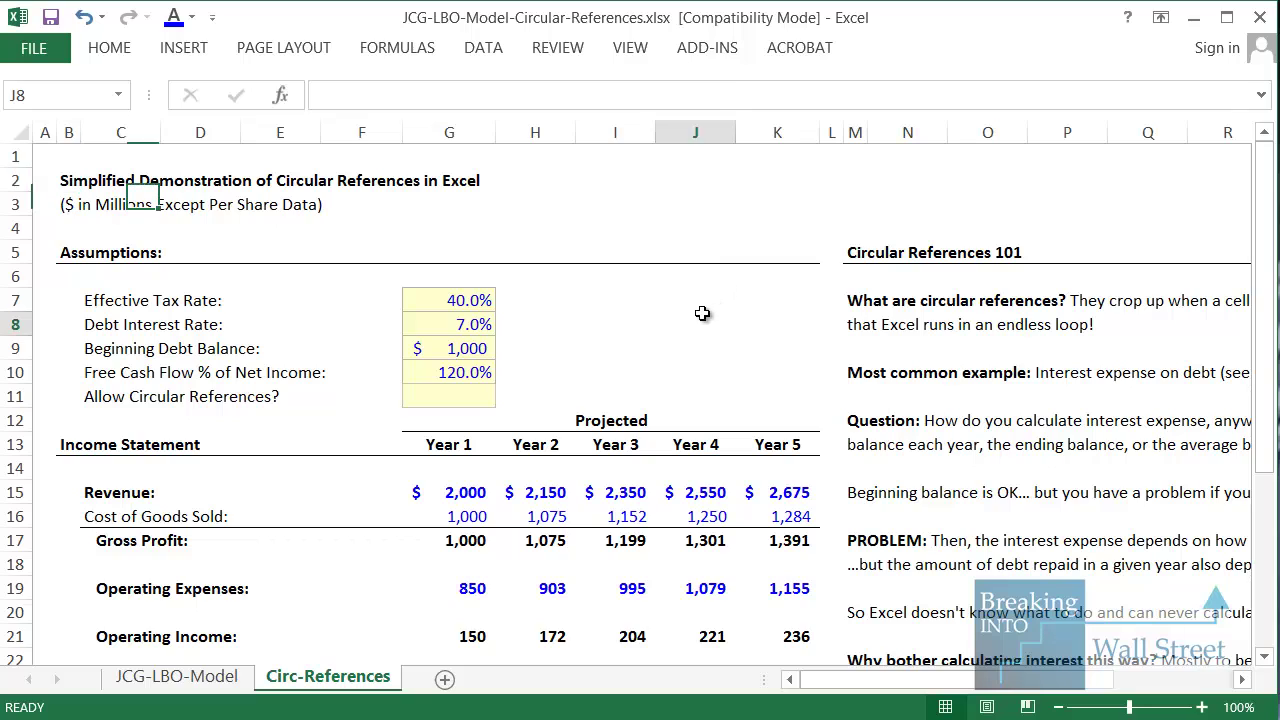
mouse_move(271, 160)
left_mouse_down()
mouse_move(374, 196)
mouse_move(505, 194)
left_mouse_up()
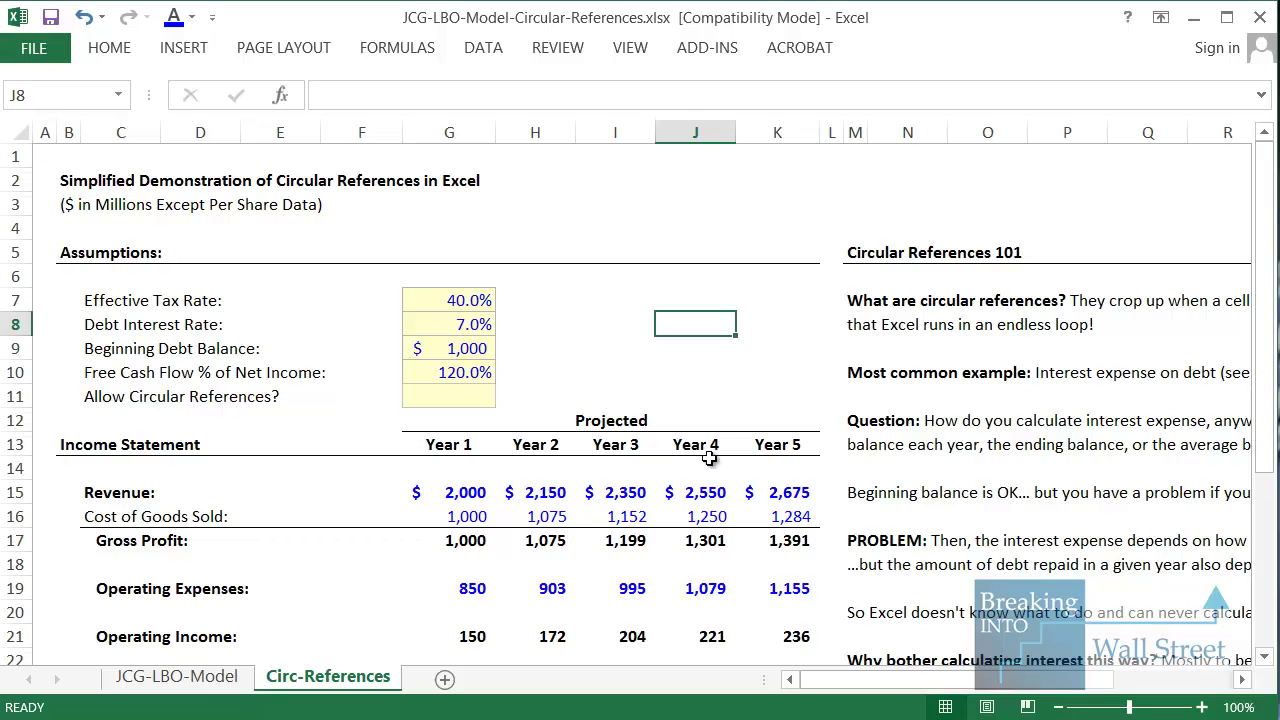
scroll(303, 397, "down", 2)
left_click_drag(58, 303, 776, 640)
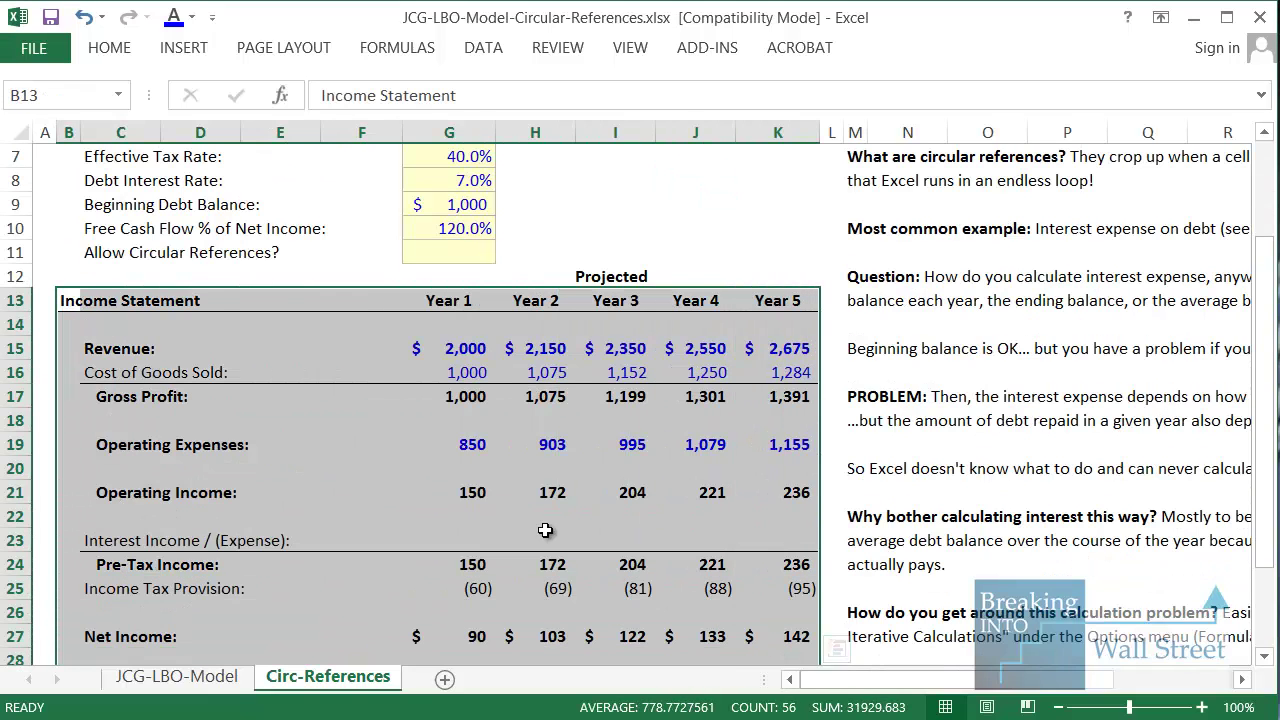
scroll(543, 528, "down", 2)
left_click(275, 398)
left_click_drag(103, 206, 751, 337)
left_click(103, 395)
left_click_drag(103, 395, 782, 396)
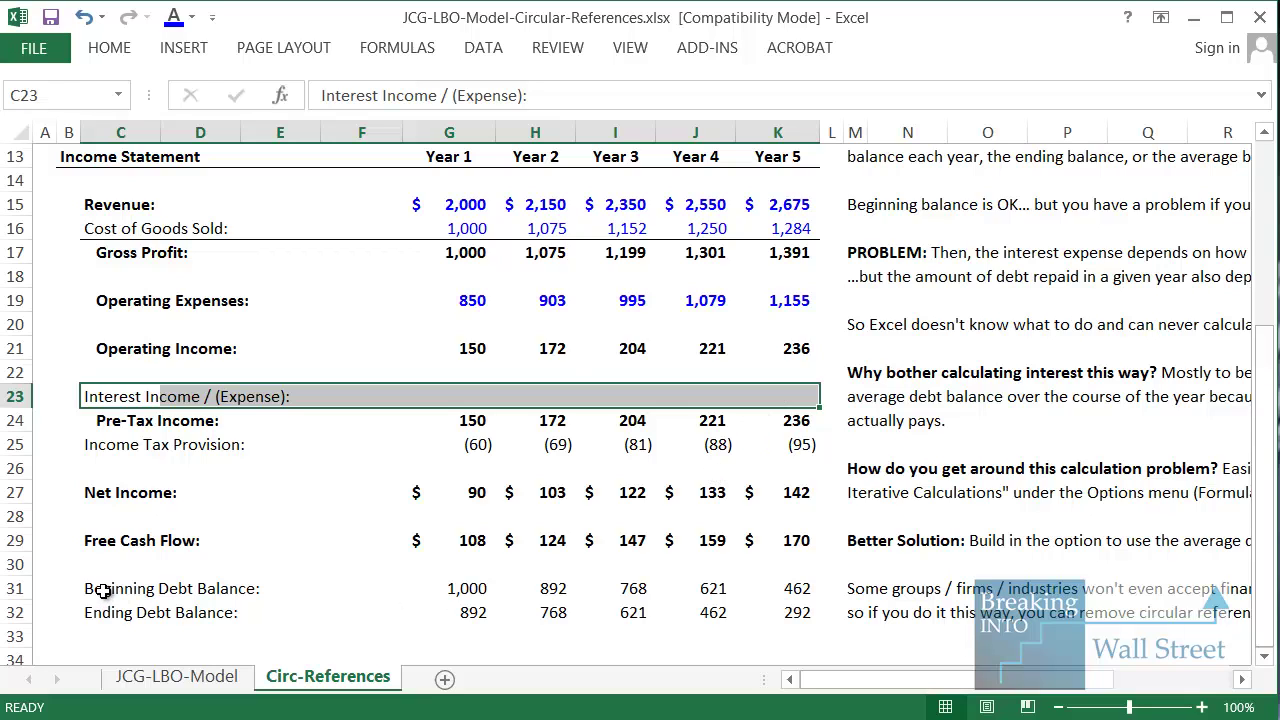
left_click_drag(103, 591, 751, 604)
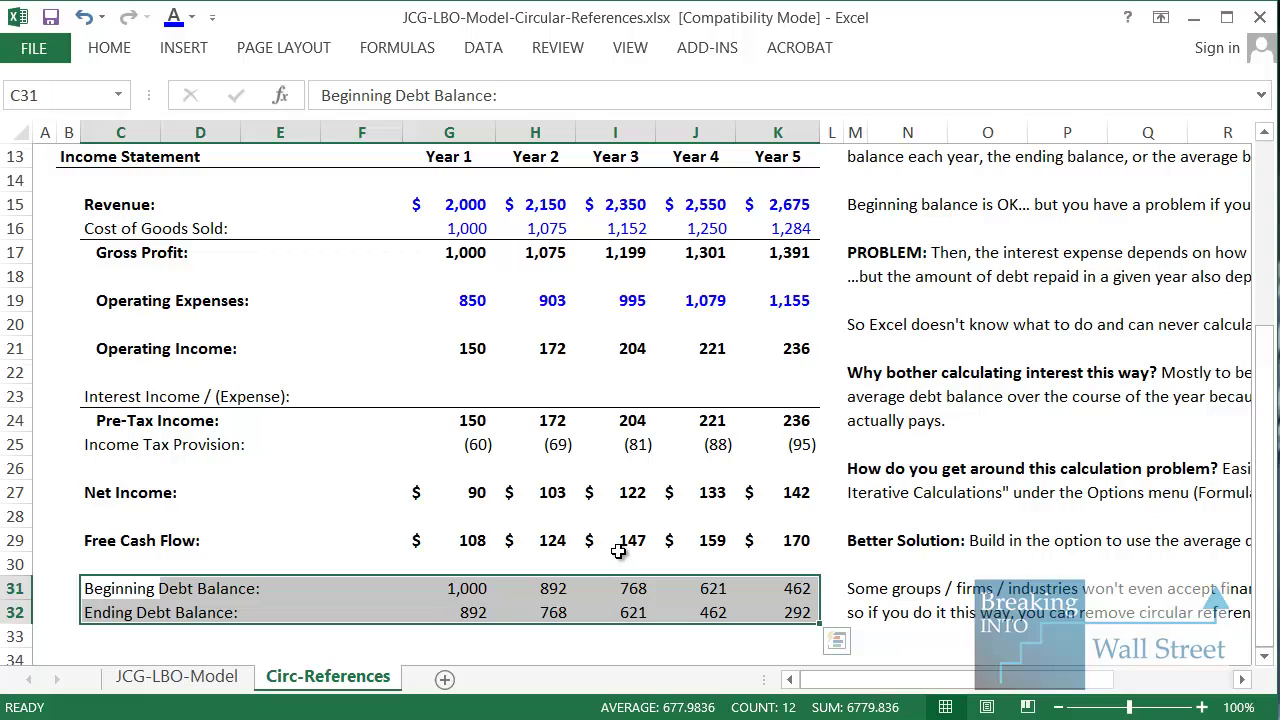
scroll(618, 549, "up", 4)
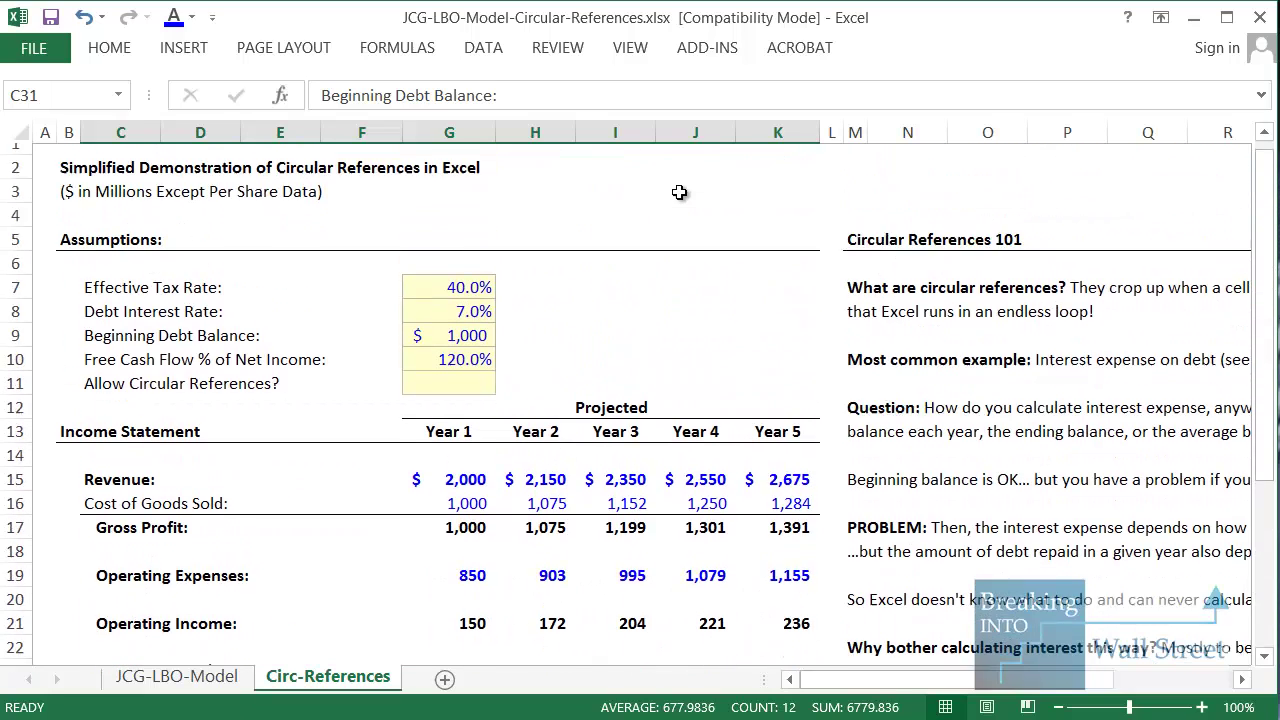
Step: Examine the Circular References 101 notes on how a cell's input can depend on its own output
left_click_drag(912, 686, 948, 686)
left_click(586, 352)
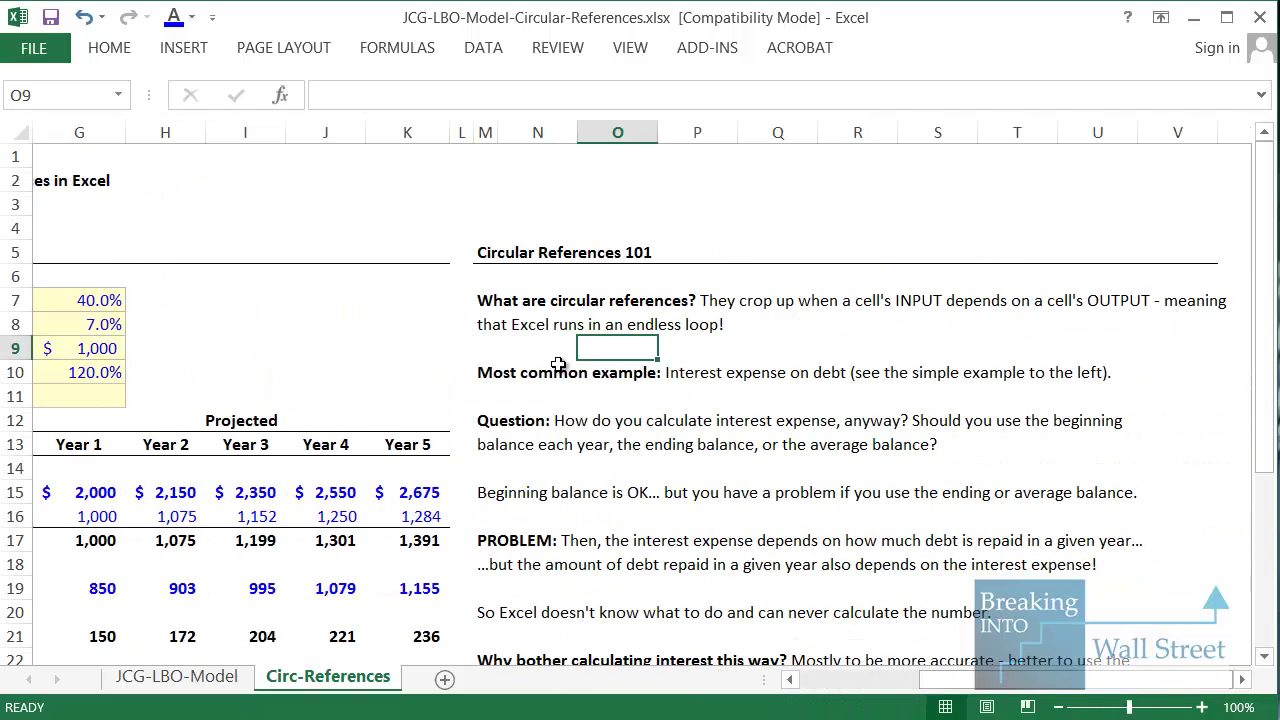
left_click(482, 293)
left_click(790, 444)
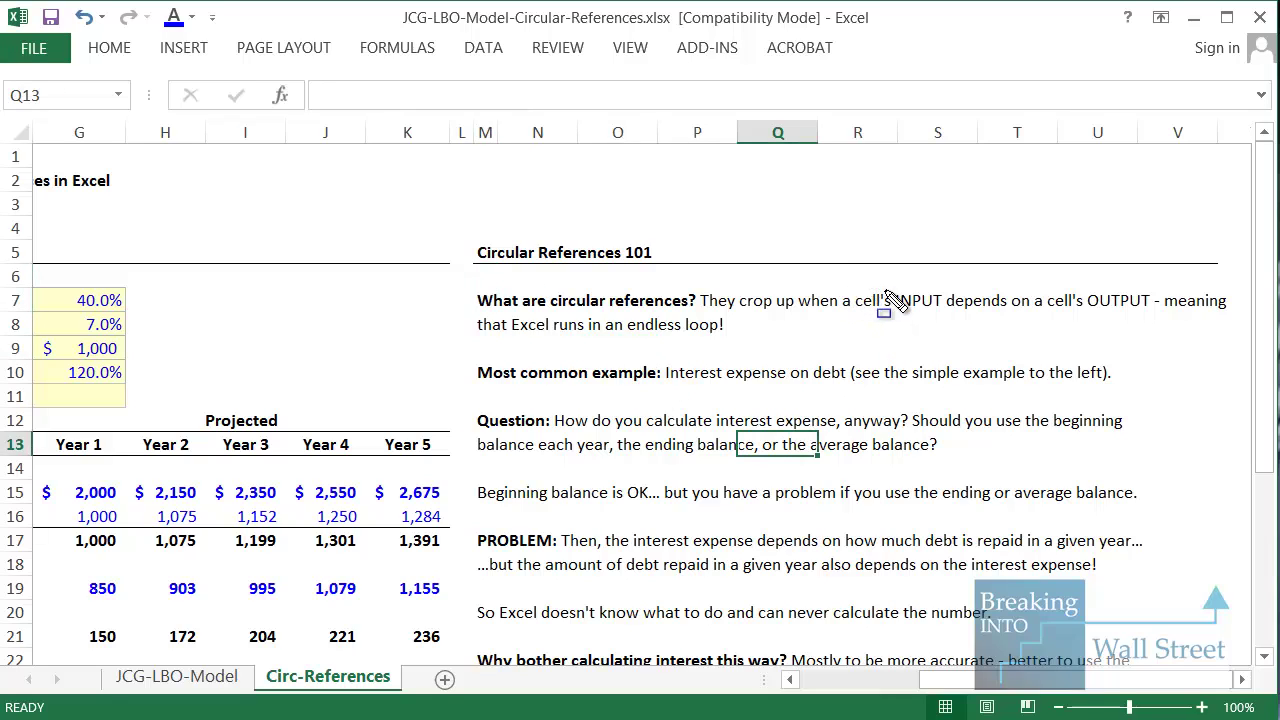
left_click_drag(887, 280, 975, 315)
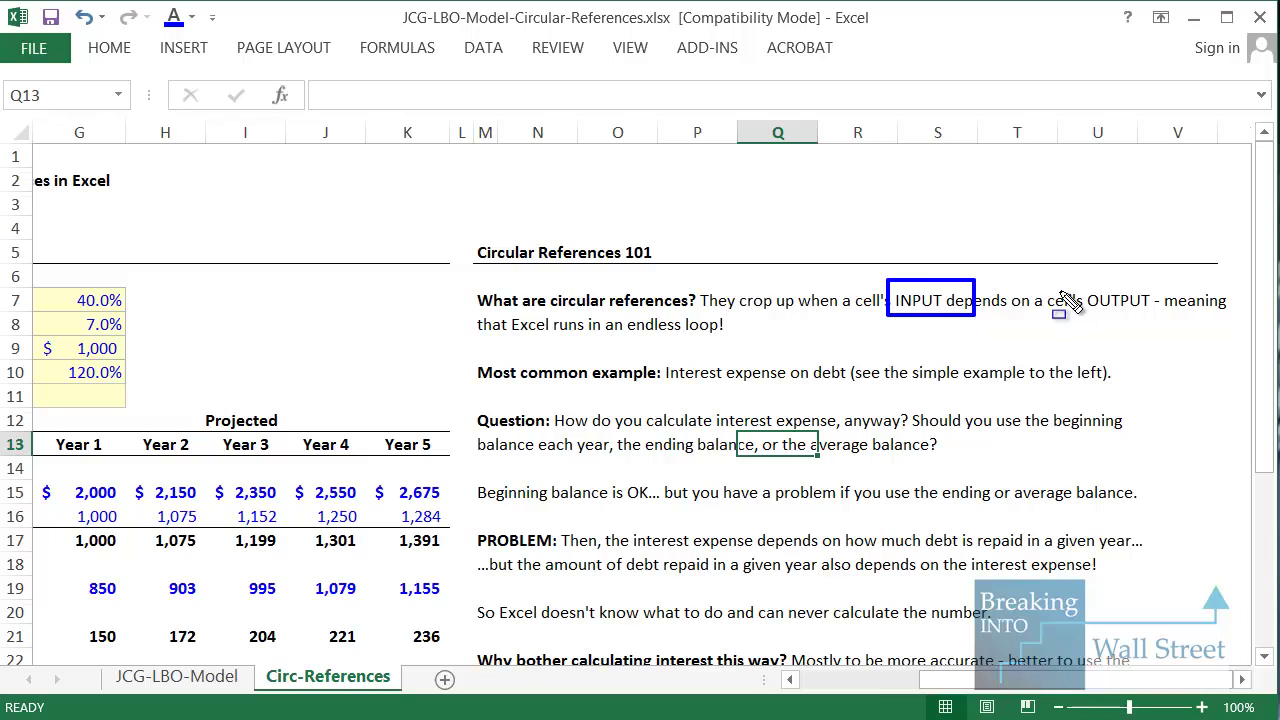
left_click_drag(1073, 290, 1157, 314)
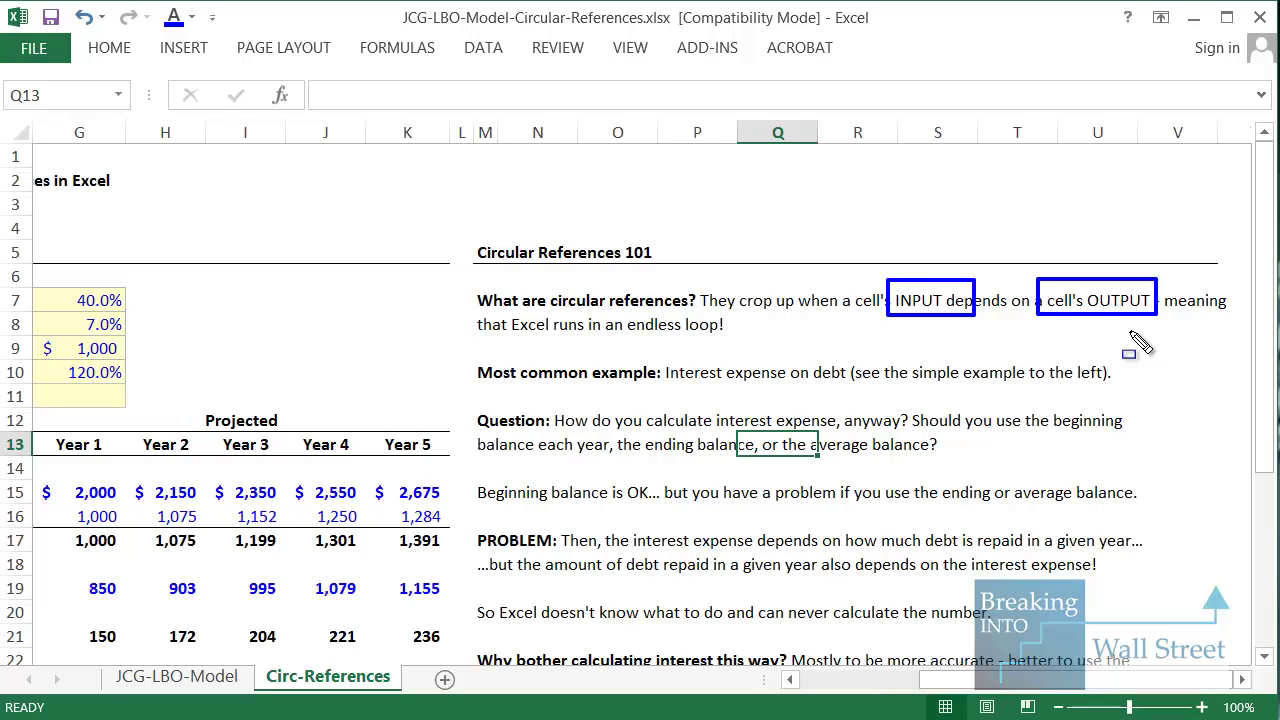
key("Escape")
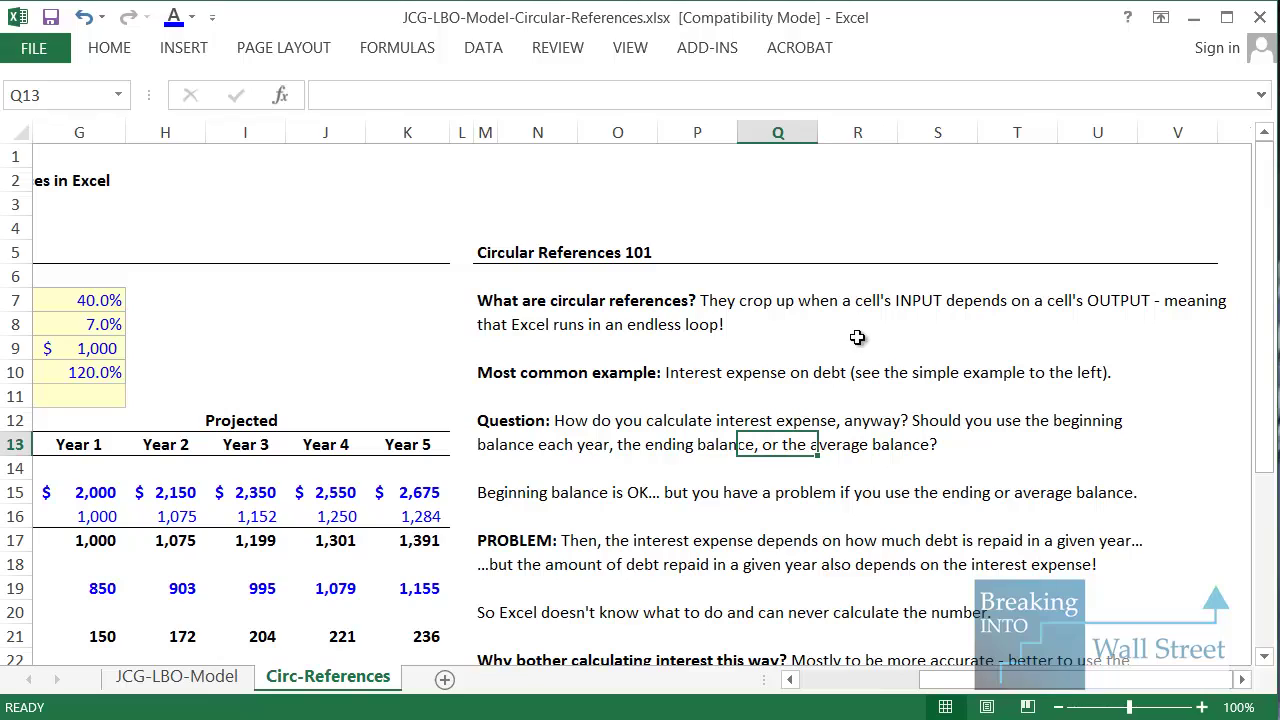
Step: Enter the self-referencing formula =+R9+S9 in empty cell R9 to demonstrate a circular reference
left_click(858, 342)
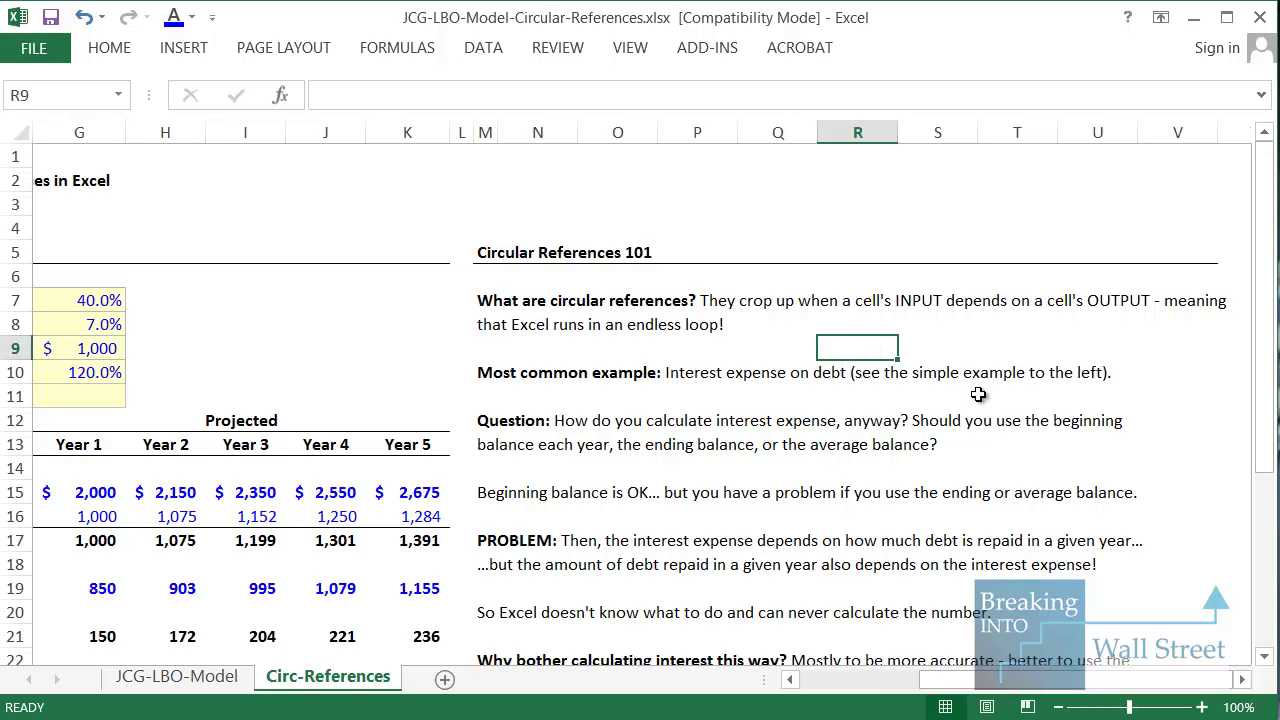
type("=")
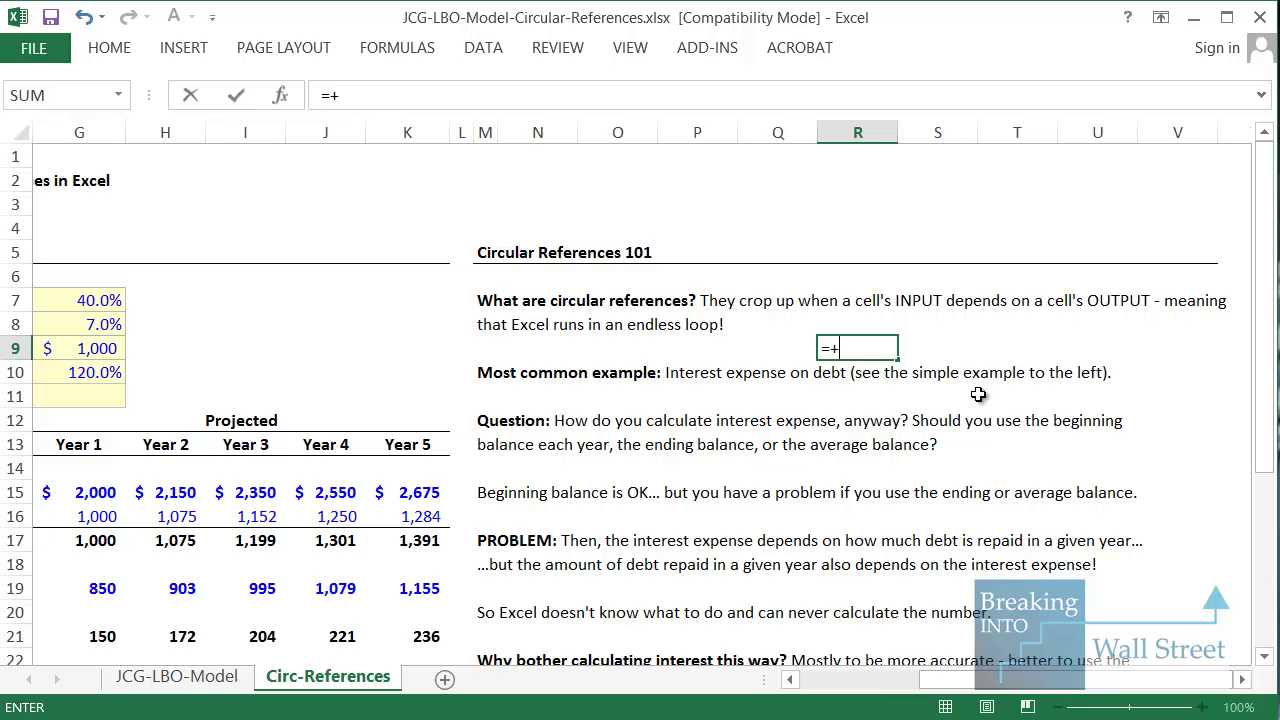
type("+")
key("Up")
key("Down")
type("+")
key("Right")
key("Return")
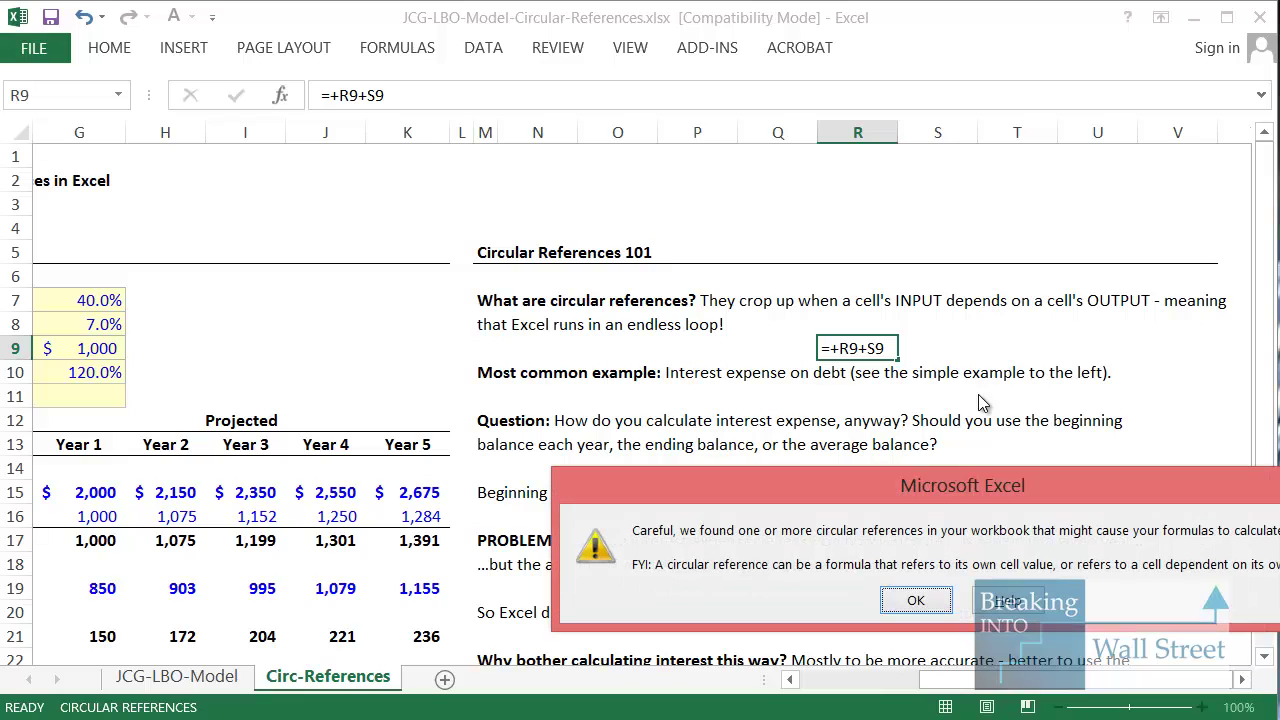
Step: Read and dismiss the circular reference warning, and clear the demonstration formula from cell R9
left_click_drag(903, 461, 618, 326)
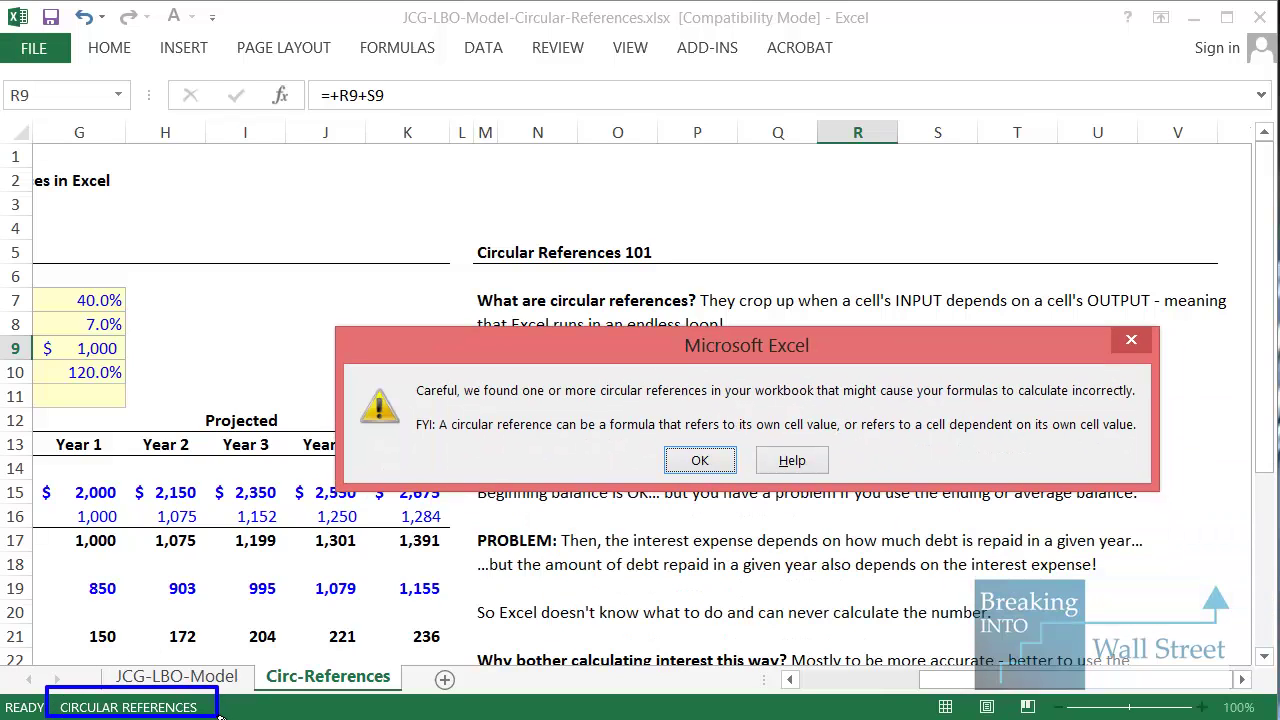
left_click_drag(386, 372, 1148, 478)
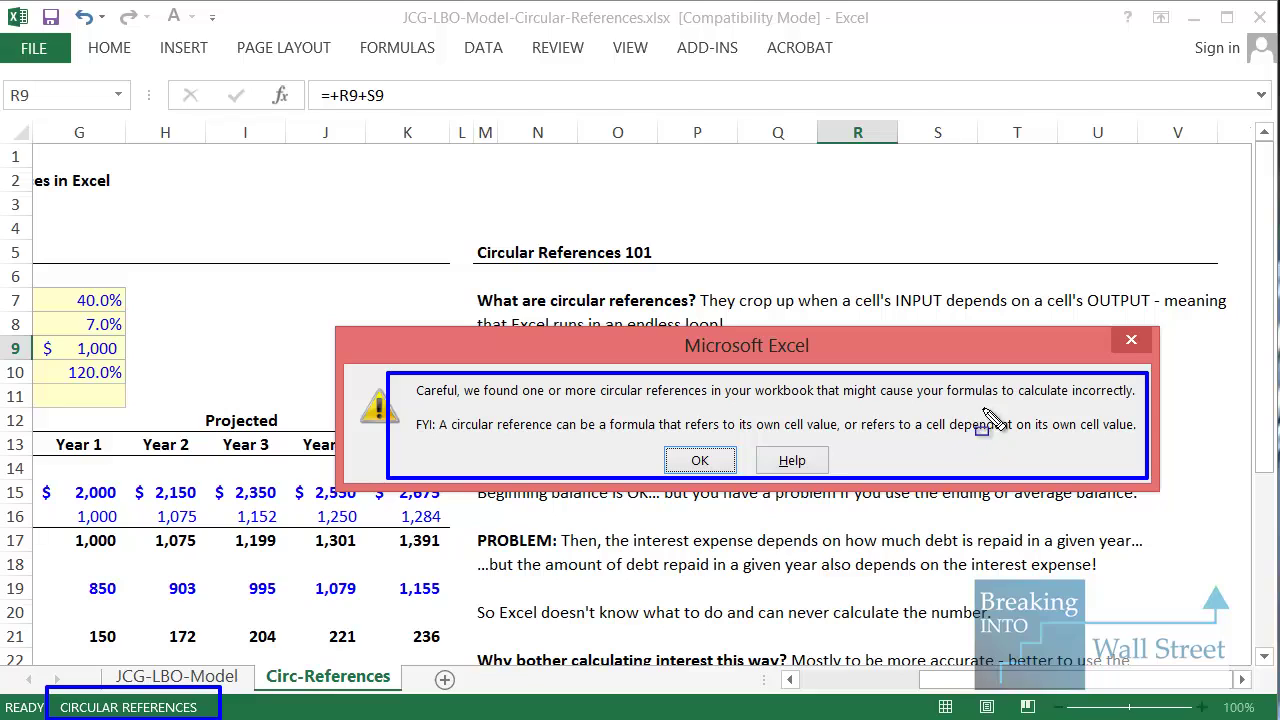
left_click_drag(293, 68, 452, 117)
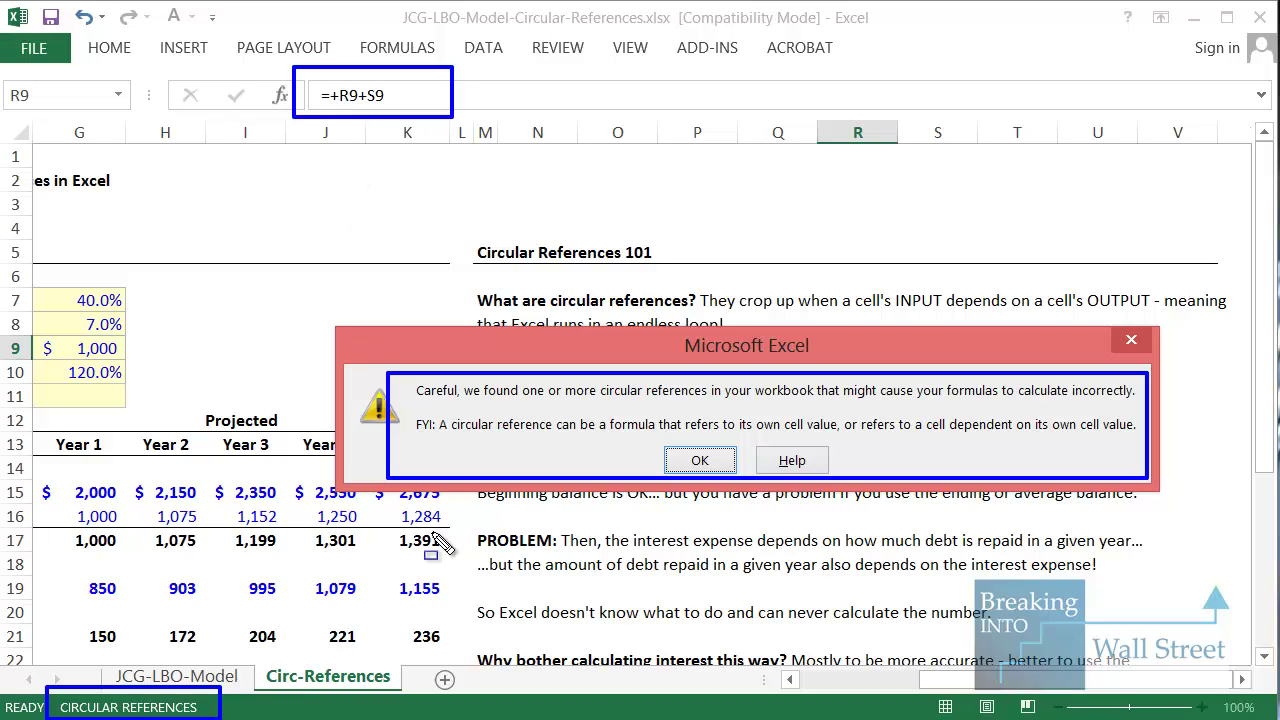
left_click(699, 460)
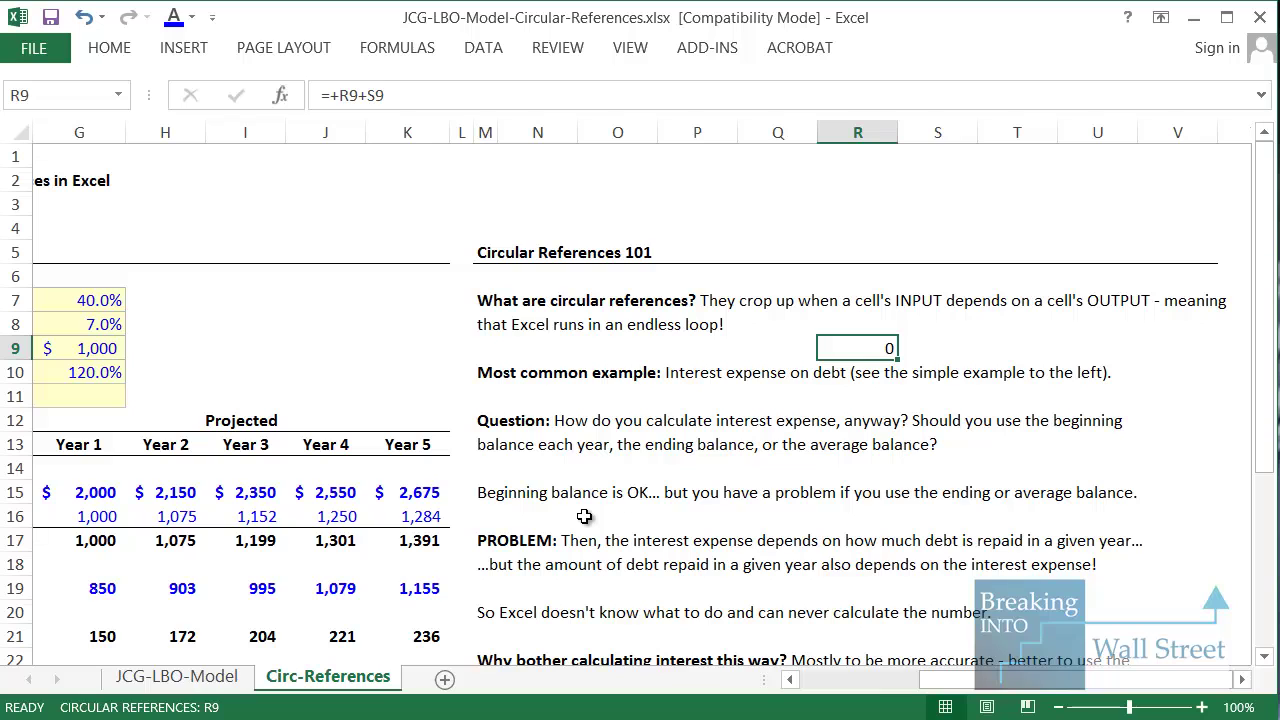
key("Delete")
Step: Examine the Interest Income / (Expense) row and the notes' question on using the beginning, ending or average debt balance
scroll(622, 556, "down", 1)
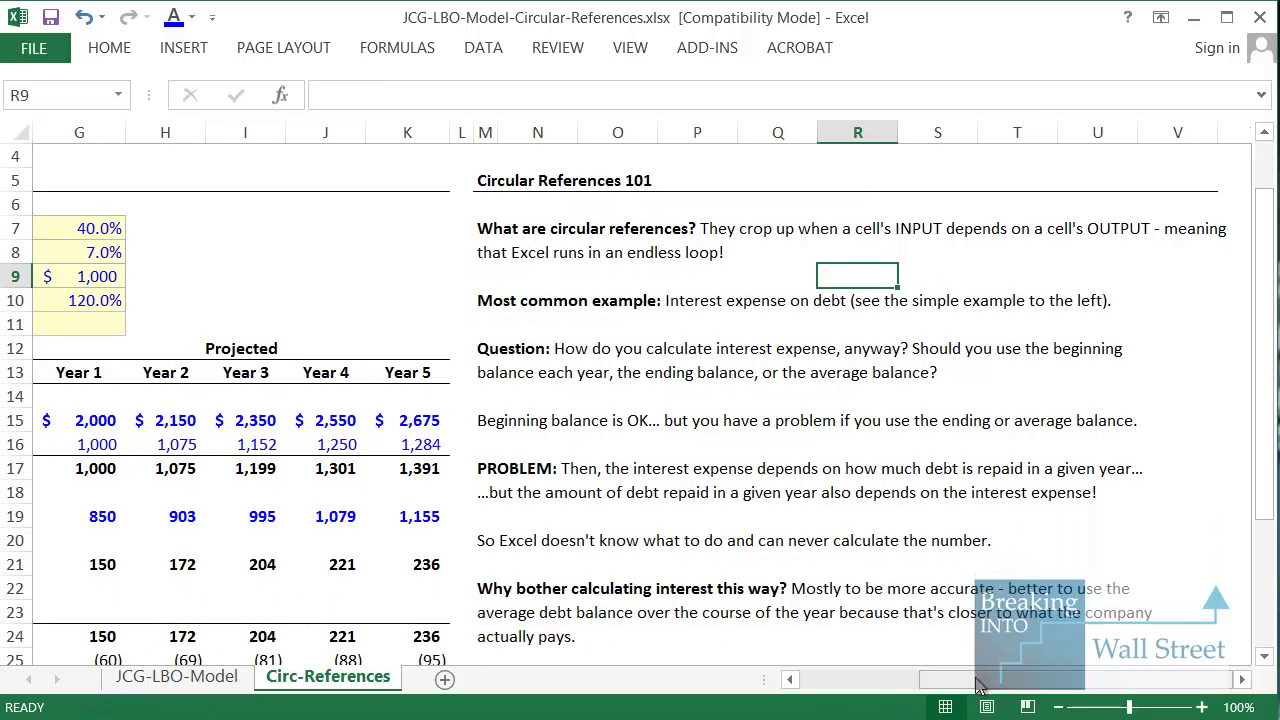
left_click_drag(978, 684, 850, 679)
scroll(594, 606, "down", 1)
left_click(446, 537)
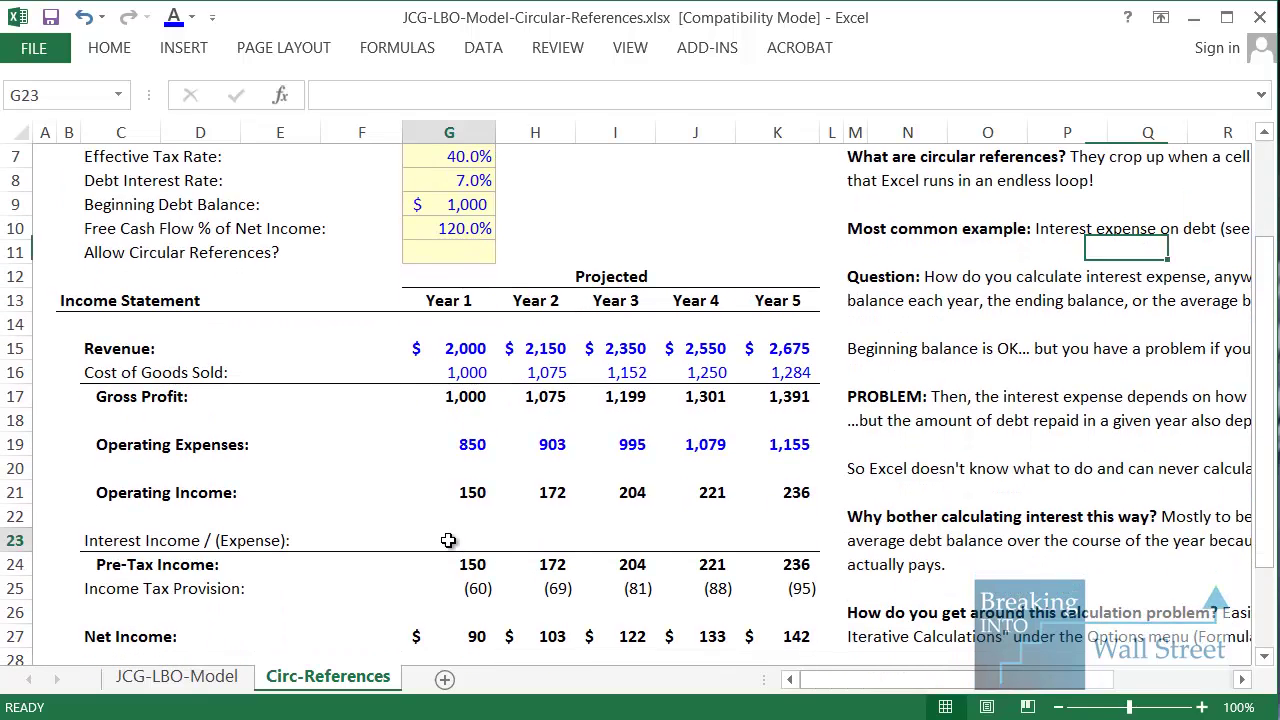
scroll(600, 580, "down", 2)
left_click_drag(106, 400, 803, 397)
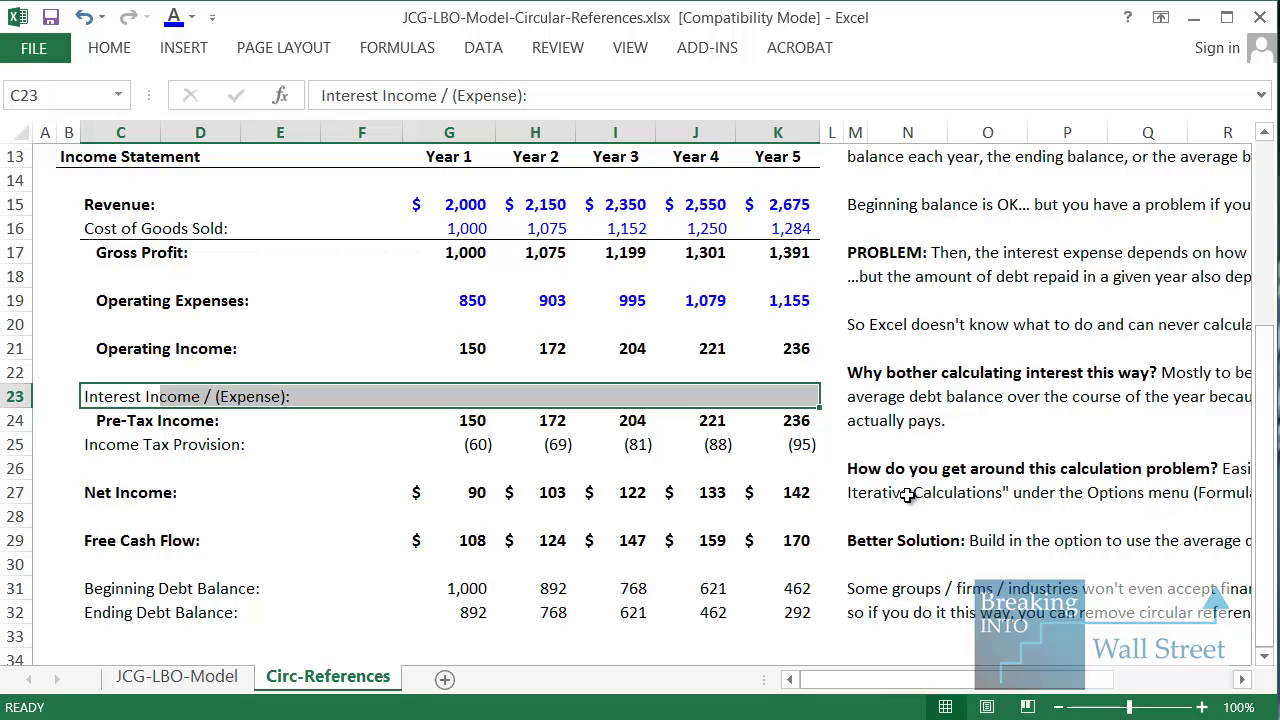
scroll(906, 496, "up", 4)
scroll(624, 381, "right", 3)
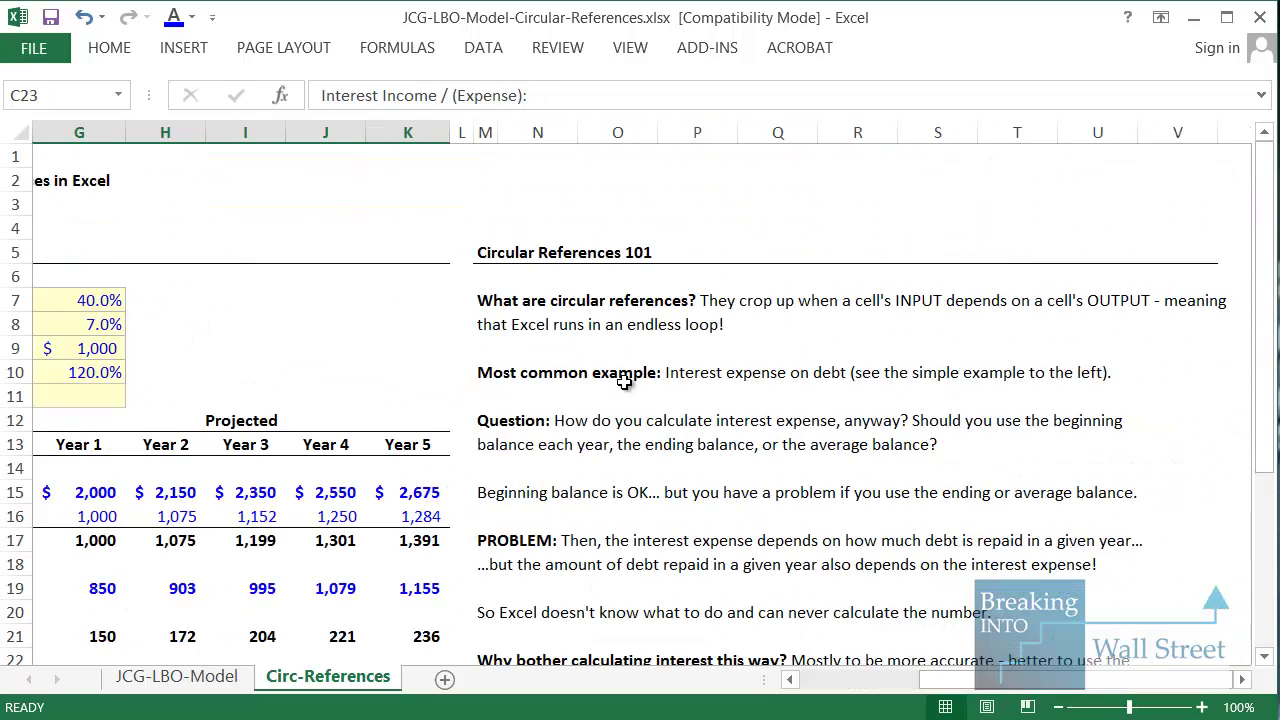
scroll(624, 381, "down", 2)
left_click(537, 323)
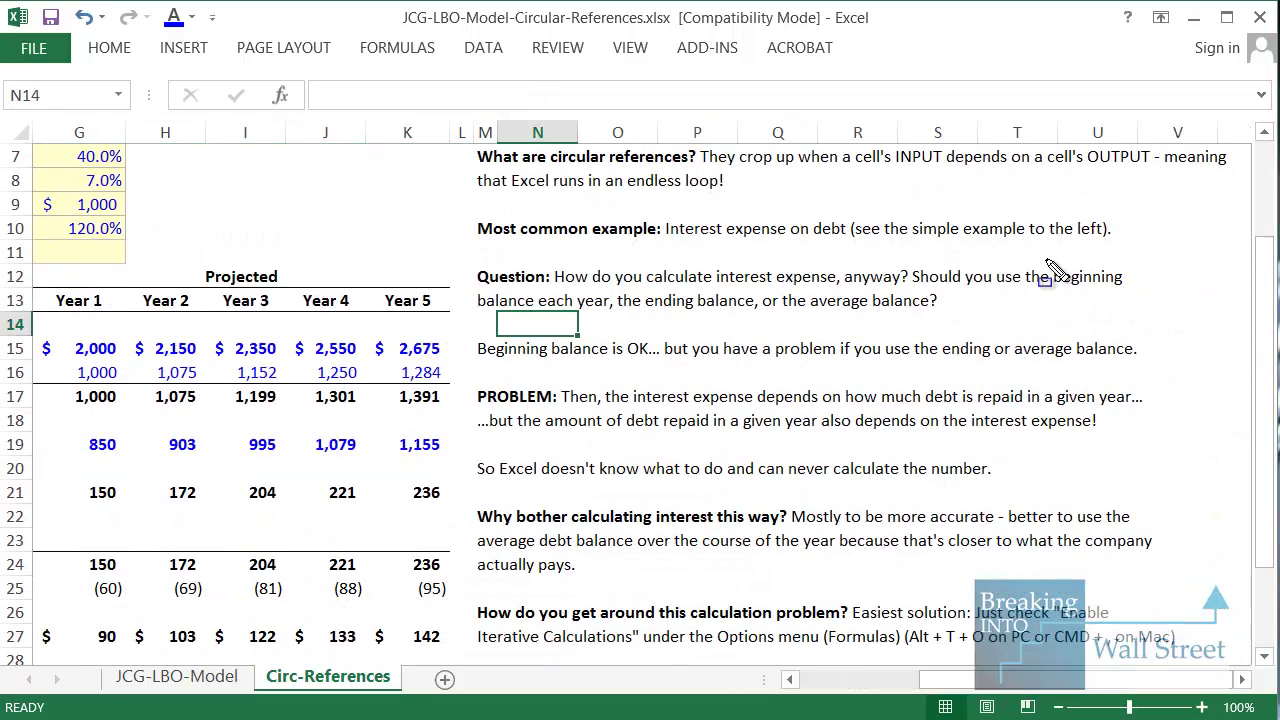
left_click_drag(1045, 259, 1158, 297)
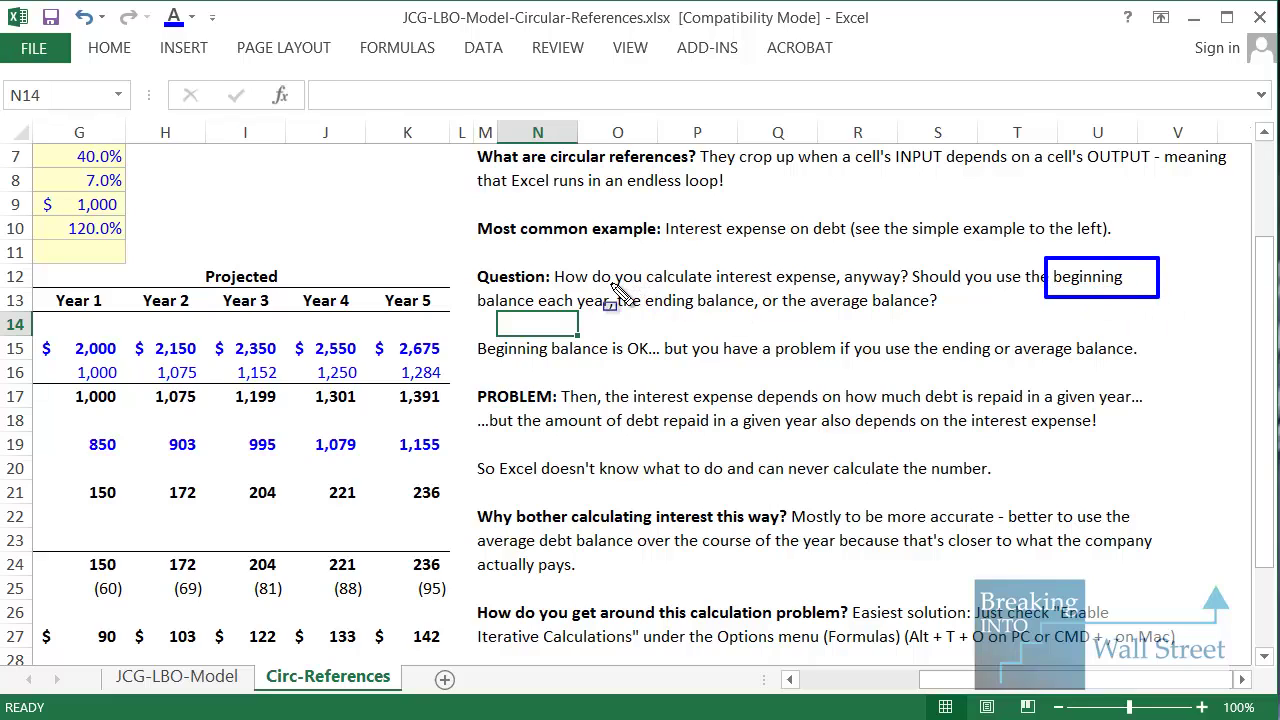
mouse_move(611, 284)
left_mouse_down()
mouse_move(760, 320)
mouse_move(954, 318)
left_mouse_up()
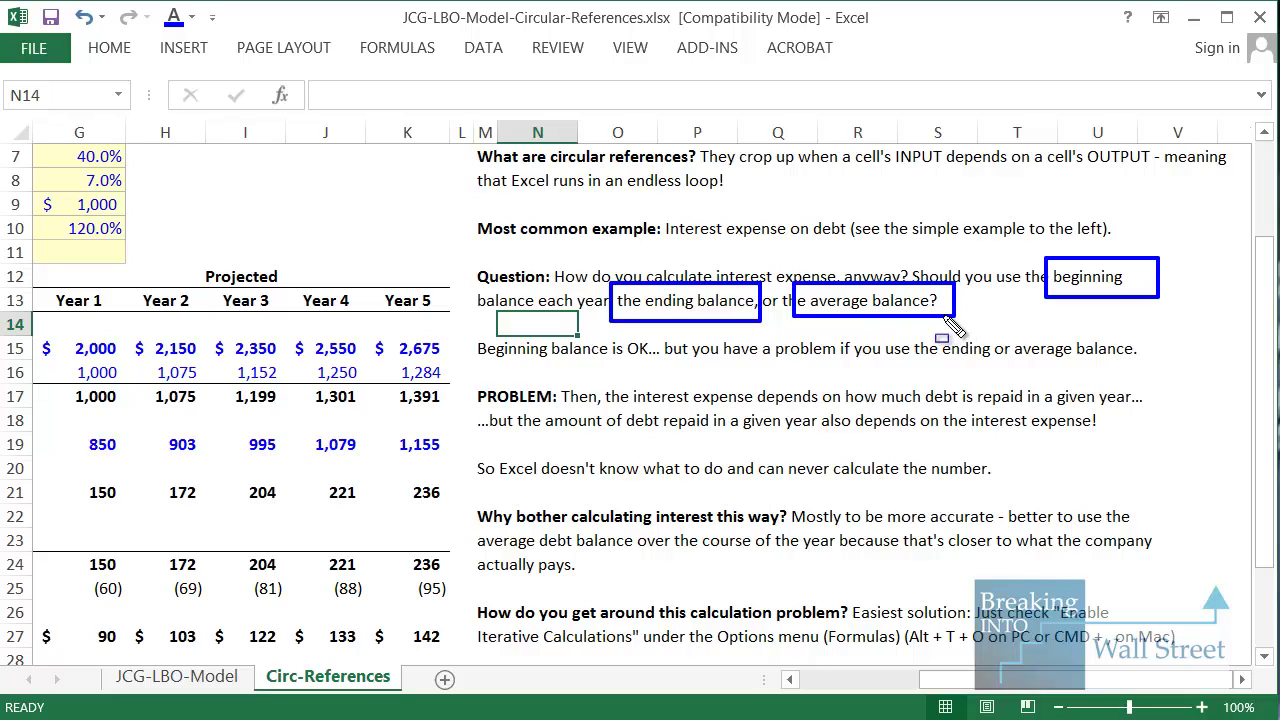
key("Escape")
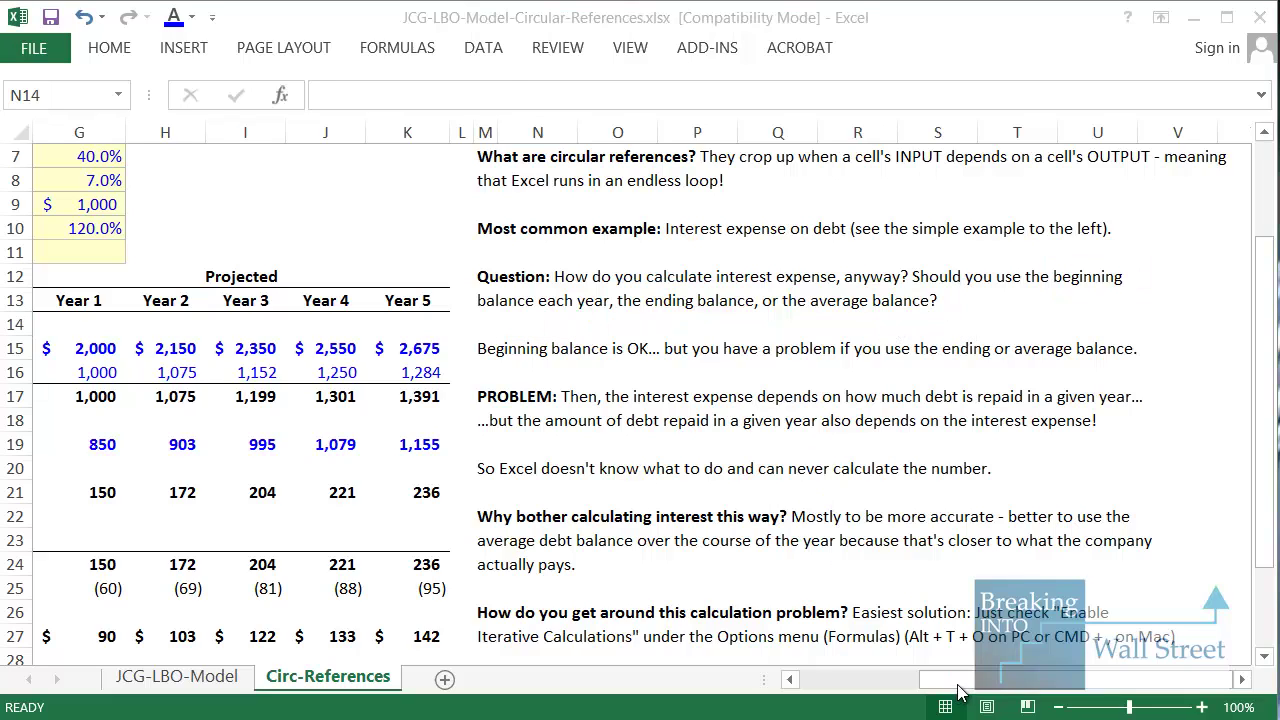
Step: Calculate Year 1 interest expense in G23 from the beginning debt balance and the fixed interest rate with =-G31*$G$8
left_click(853, 679)
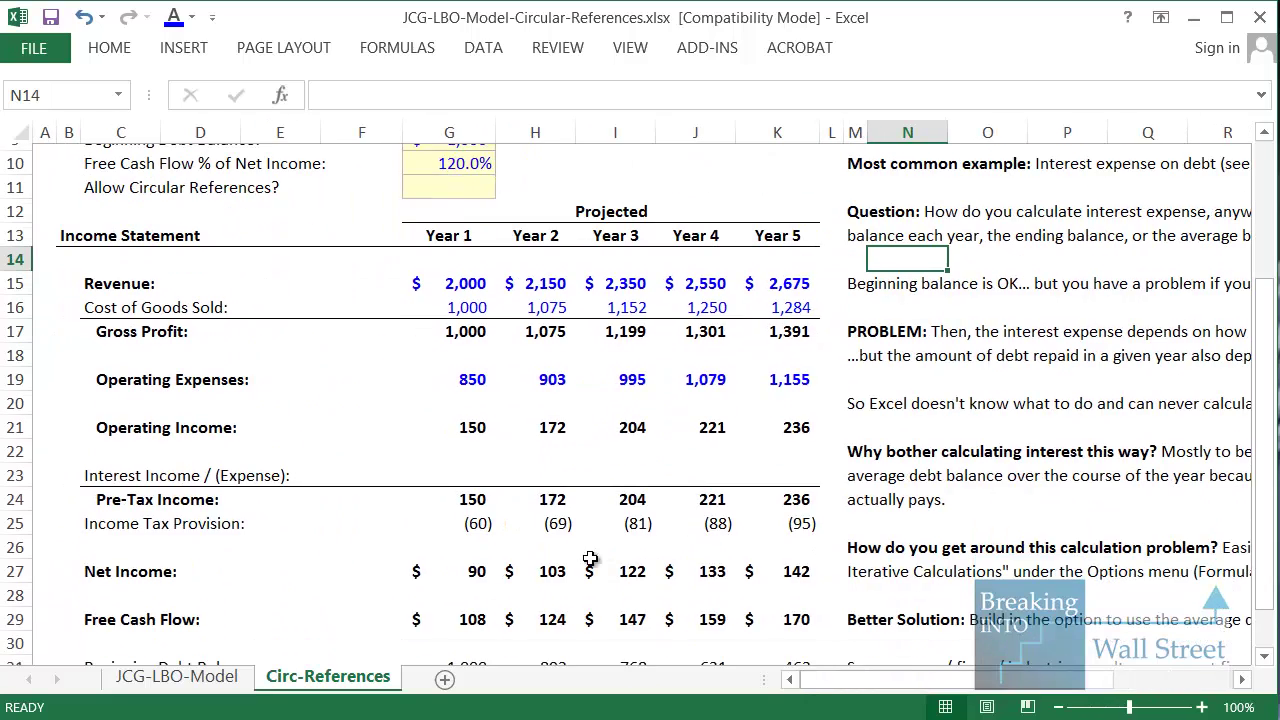
left_click(470, 474)
scroll(551, 471, "down", 1)
type("=")
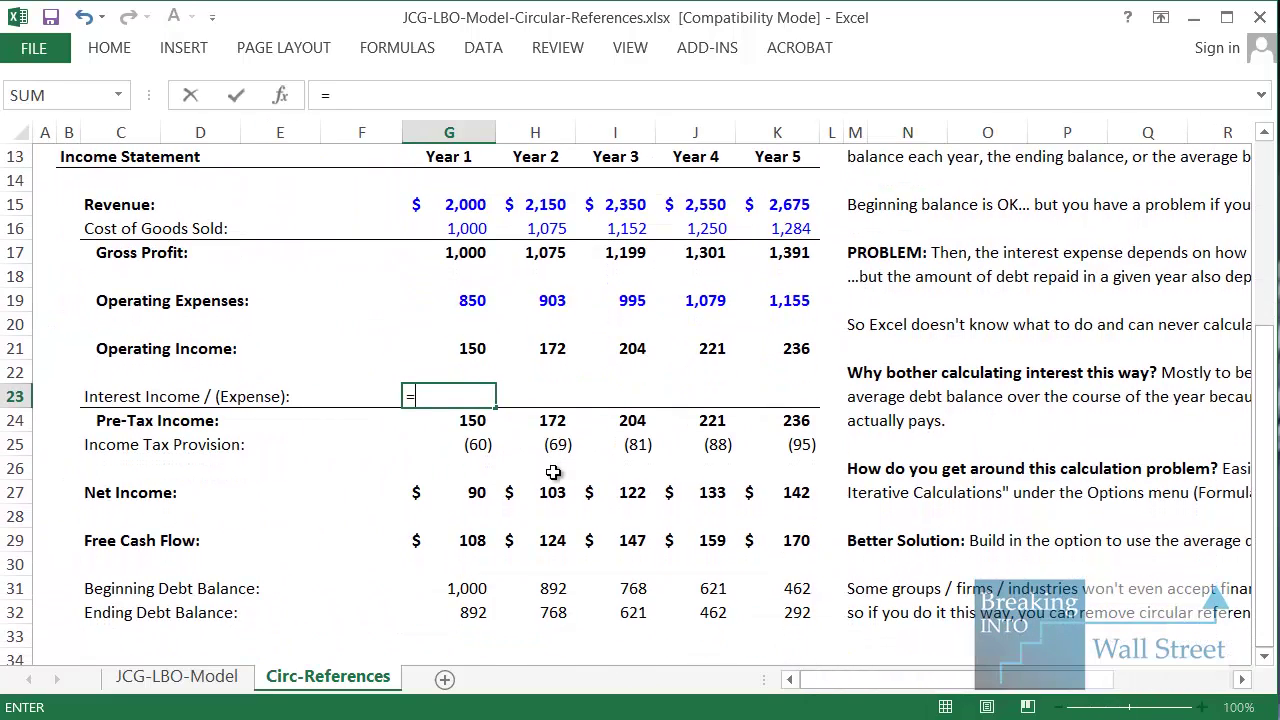
type("-")
left_click(475, 586)
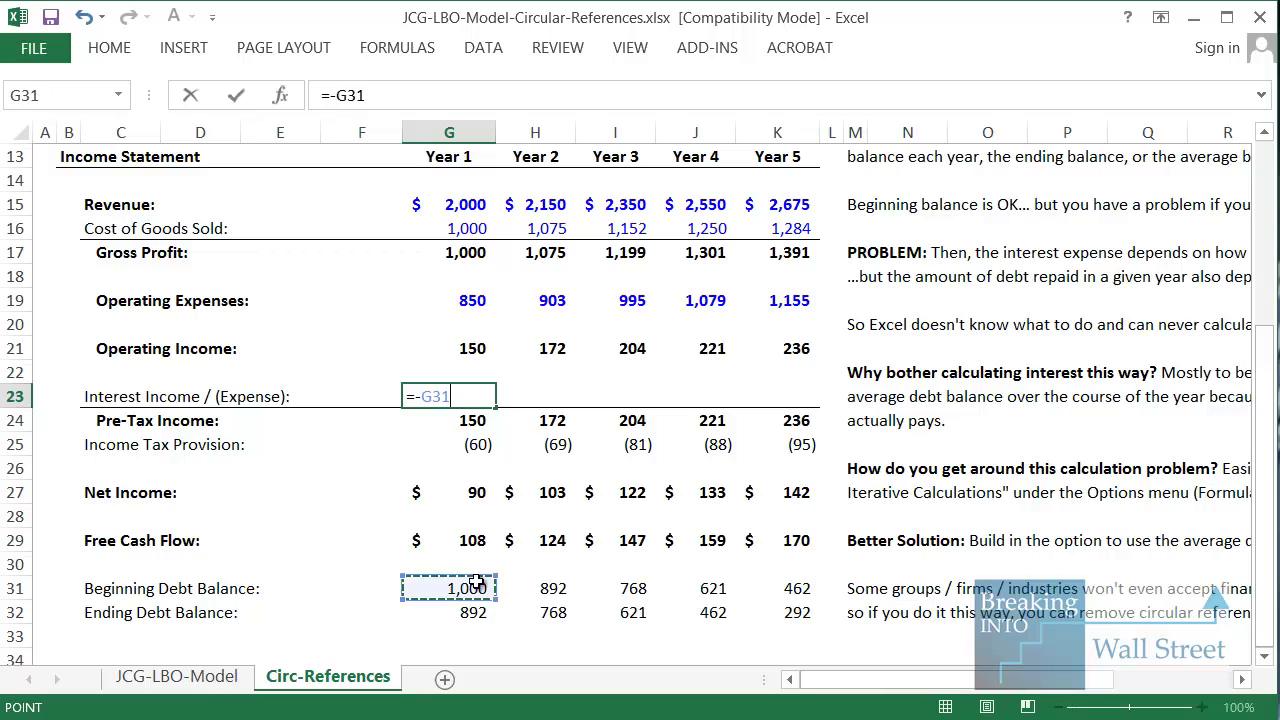
type("*")
scroll(610, 470, "up", 4)
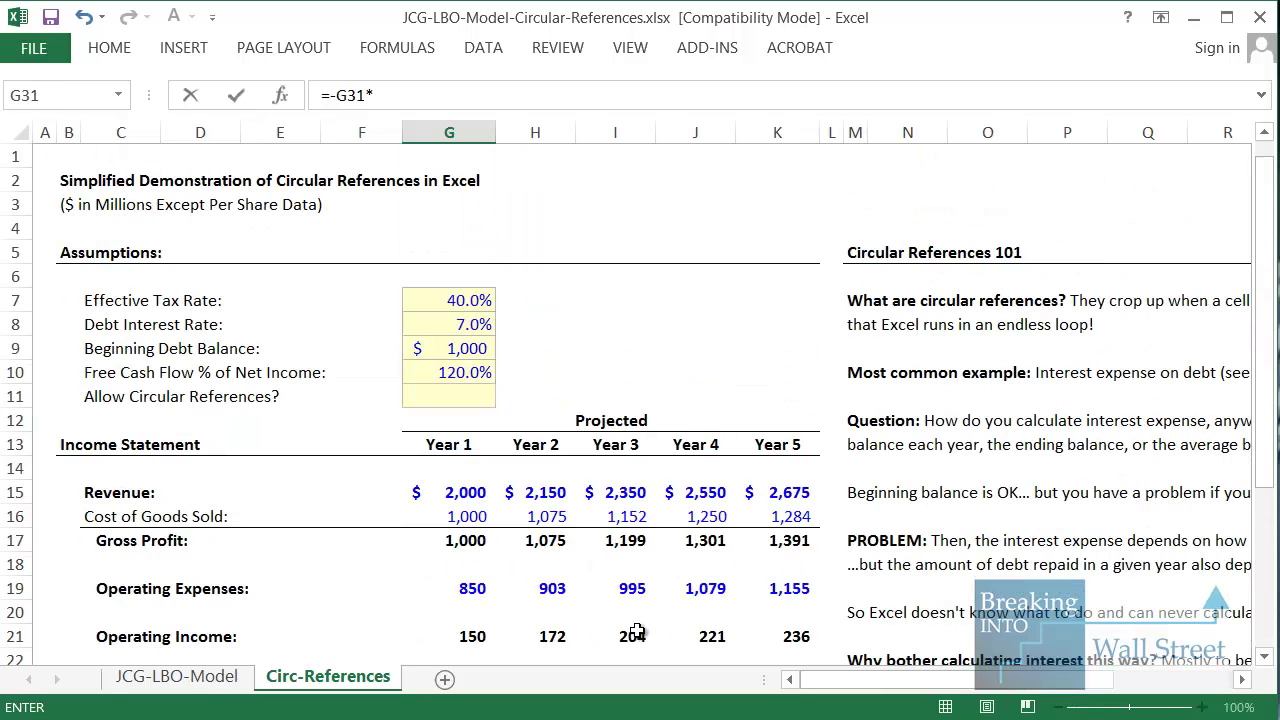
left_click(474, 326)
scroll(744, 436, "down", 2)
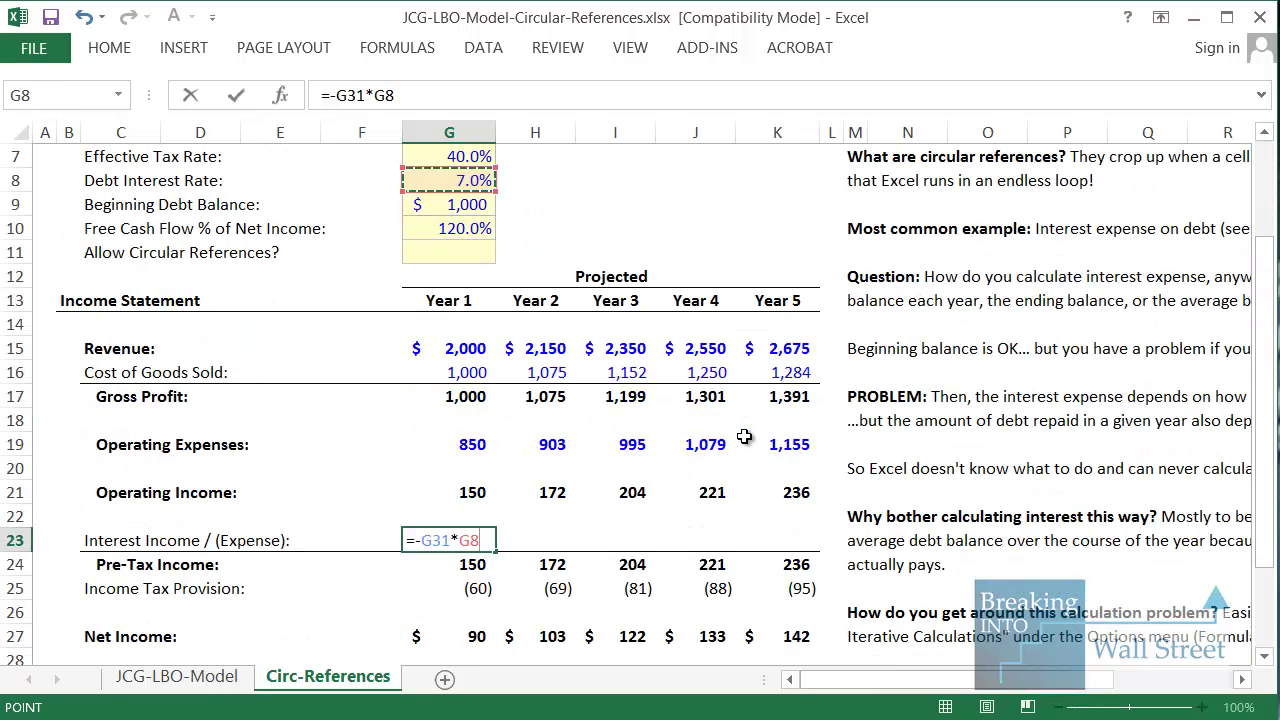
key("F4")
key("ctrl+Return")
Step: Fill the Year 1 interest expense formula across to Year 5 and check the workbook for circular reference indications
key("shift+Right")
key("shift+Right")
key("shift+Right")
key("shift+Right")
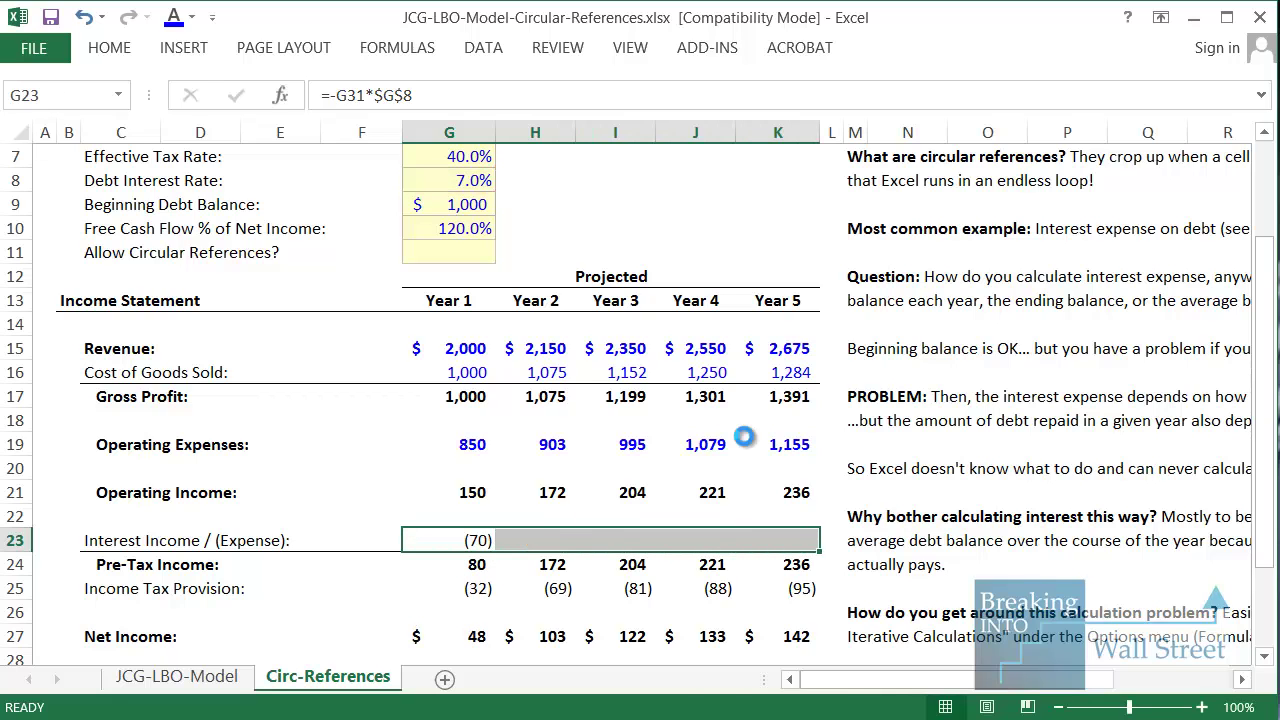
key("ctrl+r")
scroll(590, 490, "down", 1)
left_click(525, 562)
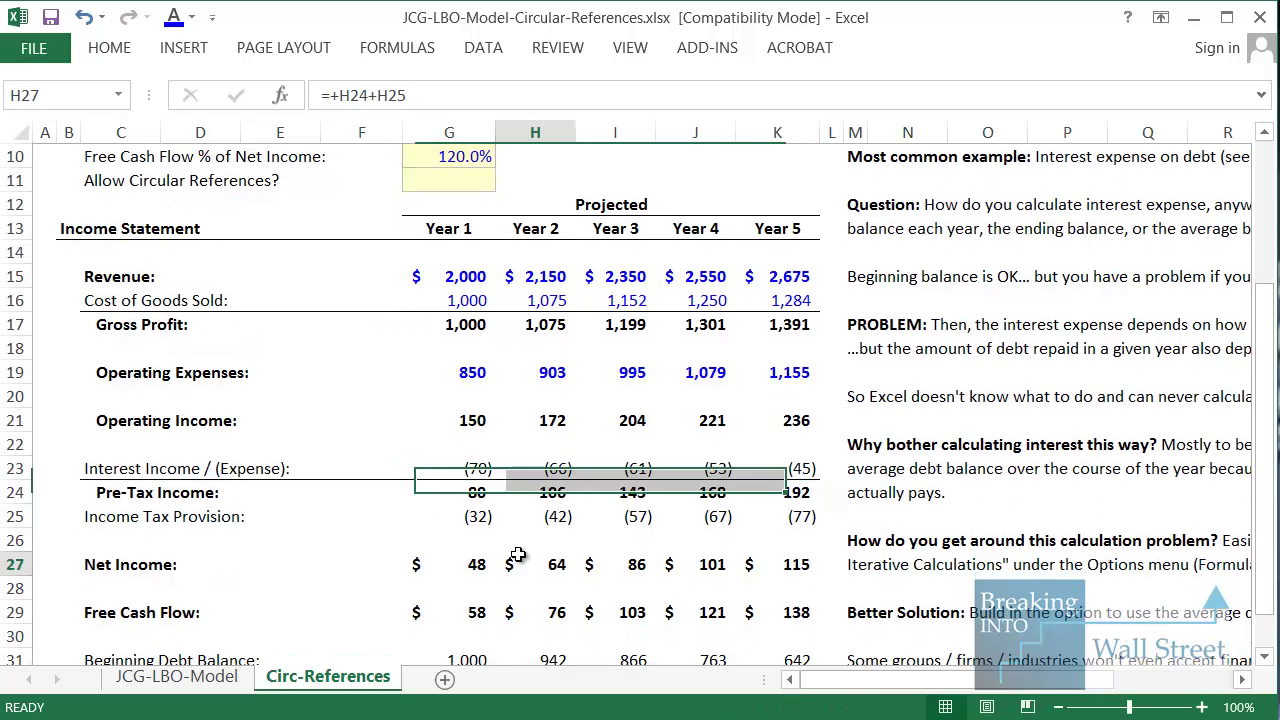
left_click_drag(40, 663, 210, 718)
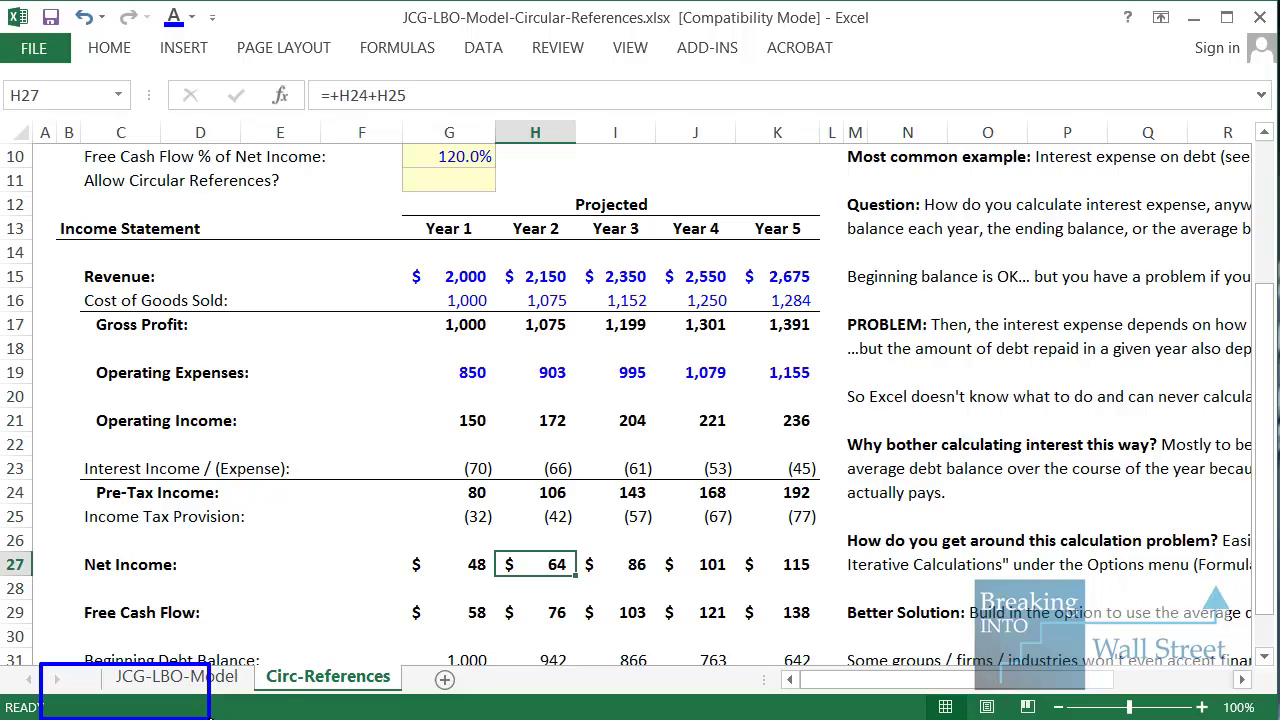
key("Escape")
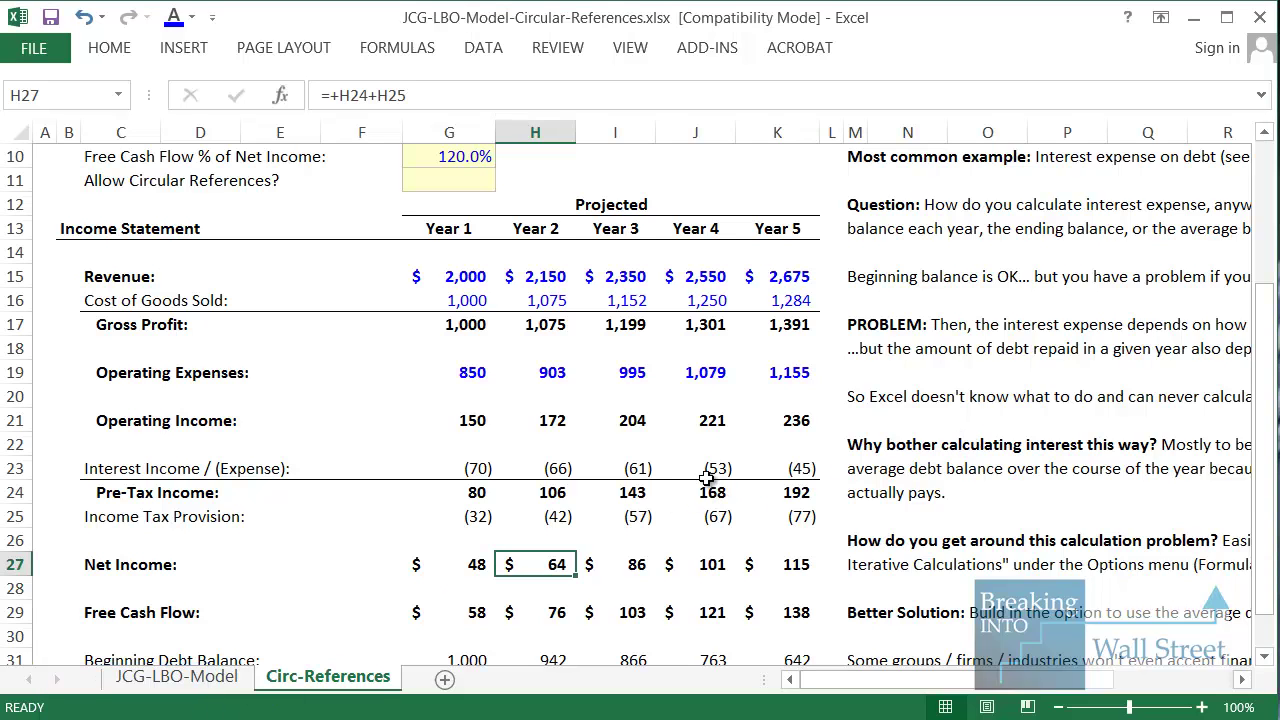
Step: Examine the notes on why using the ending or average debt balance makes interest expense and debt repayment depend on each other
left_click(713, 468)
left_click_drag(1040, 677, 1160, 678)
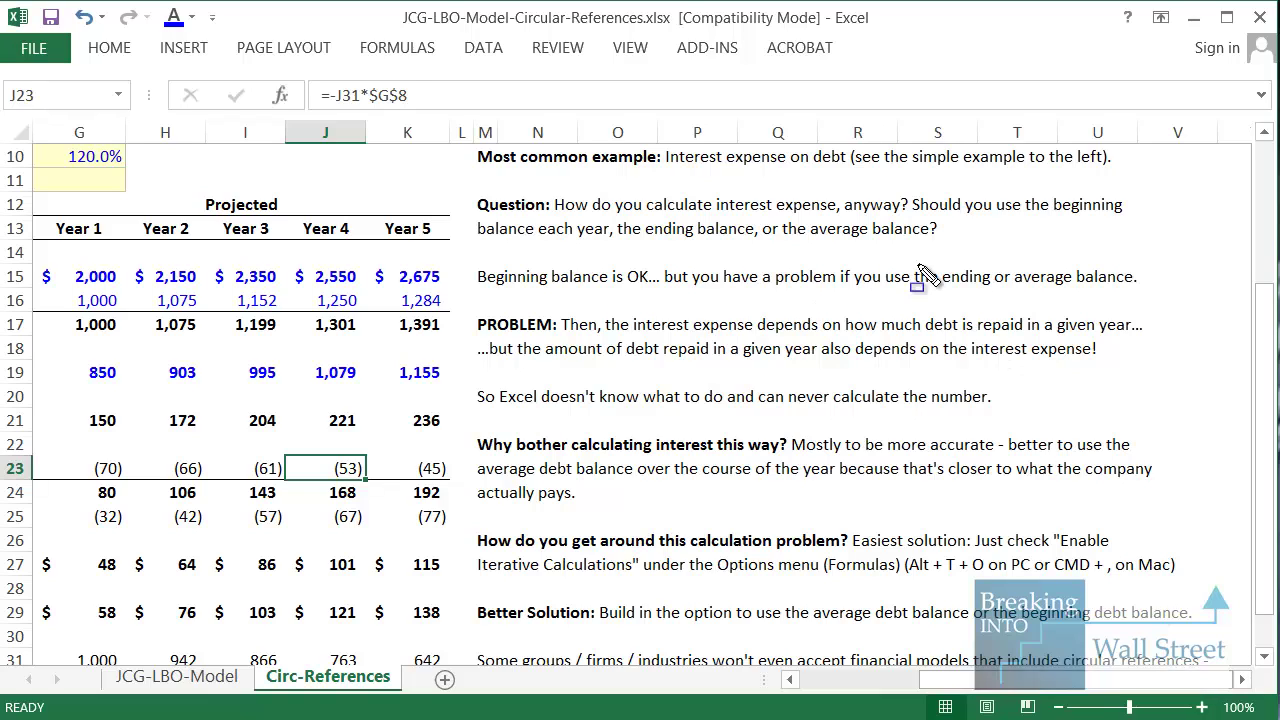
left_click_drag(910, 253, 1182, 292)
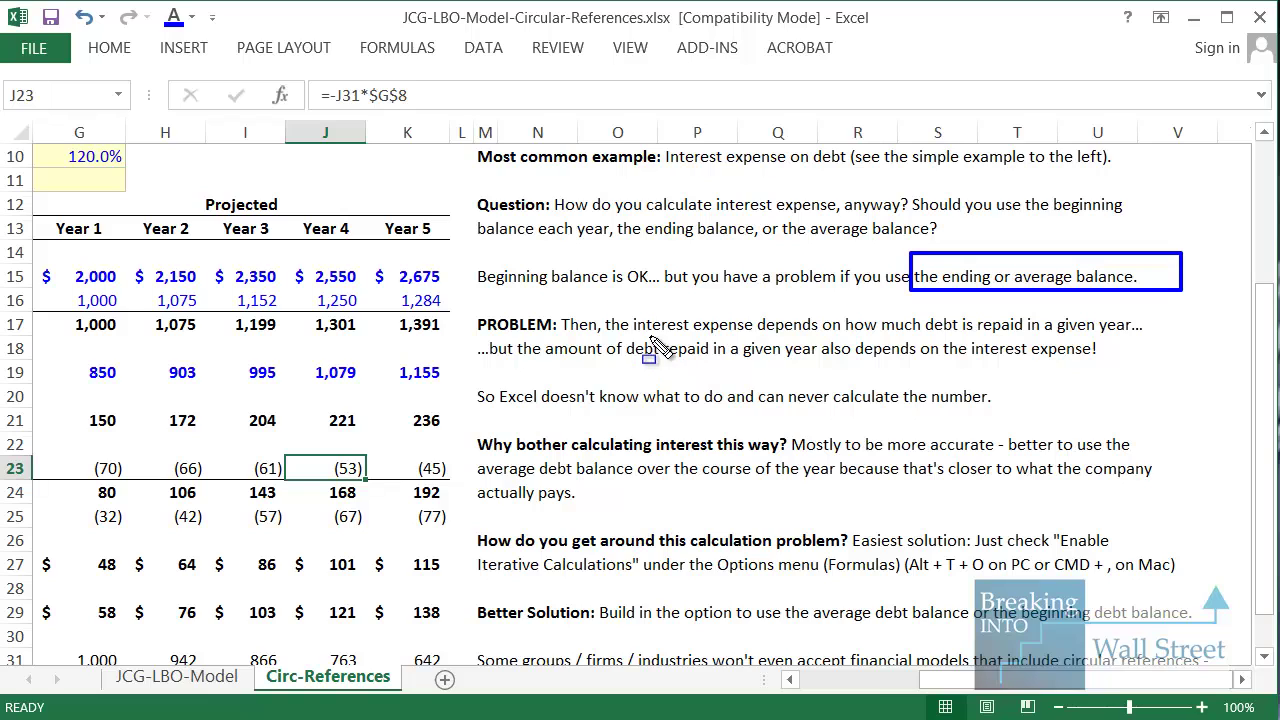
mouse_move(620, 302)
left_mouse_down()
mouse_move(712, 328)
mouse_move(1120, 372)
mouse_move(1192, 370)
mouse_move(1190, 345)
left_mouse_up()
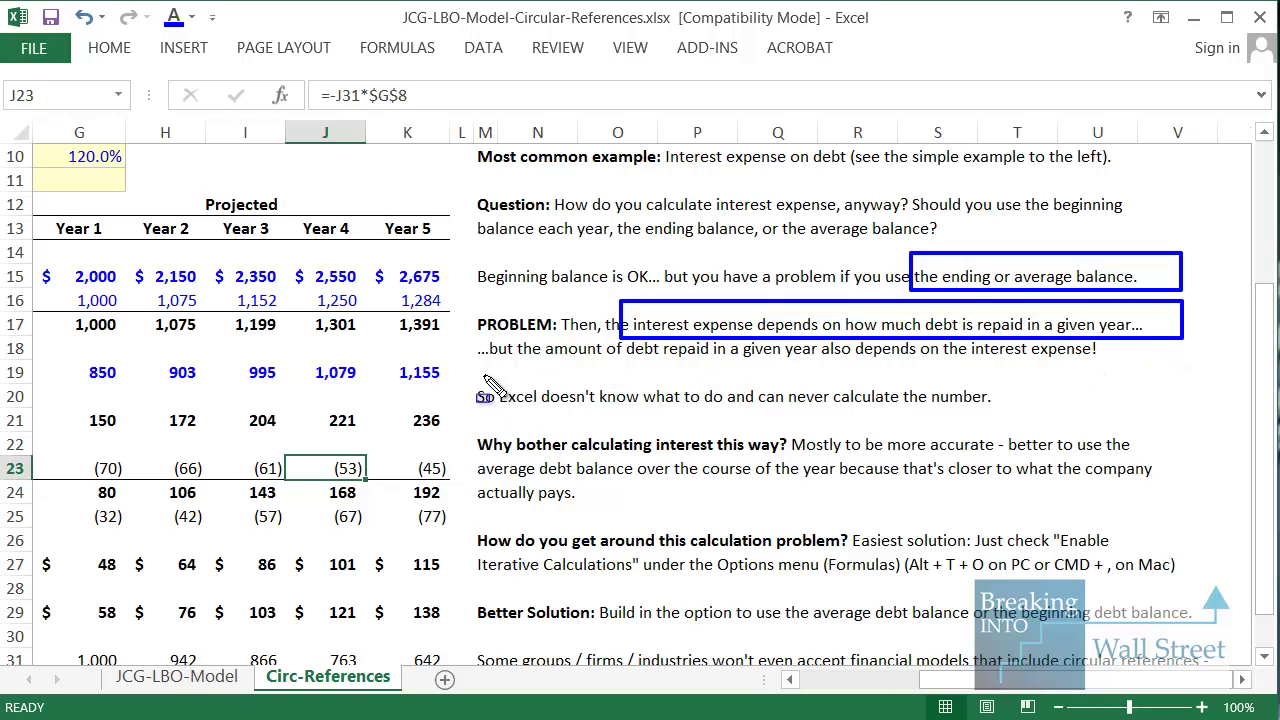
left_click_drag(463, 355, 1135, 355)
key("Escape")
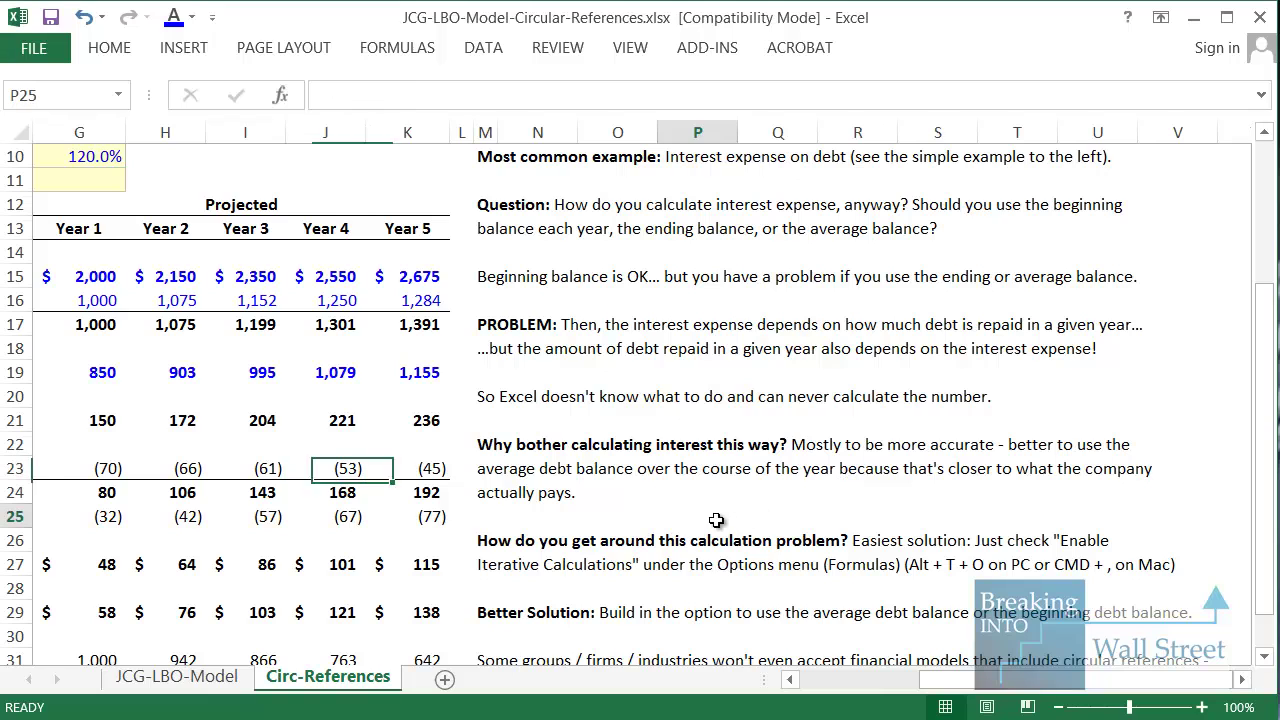
Step: Trace the Year 1 ending debt balance up through free cash flow to the net income formula in G27
left_click(697, 516)
left_click(890, 679)
scroll(782, 660, "down", 1)
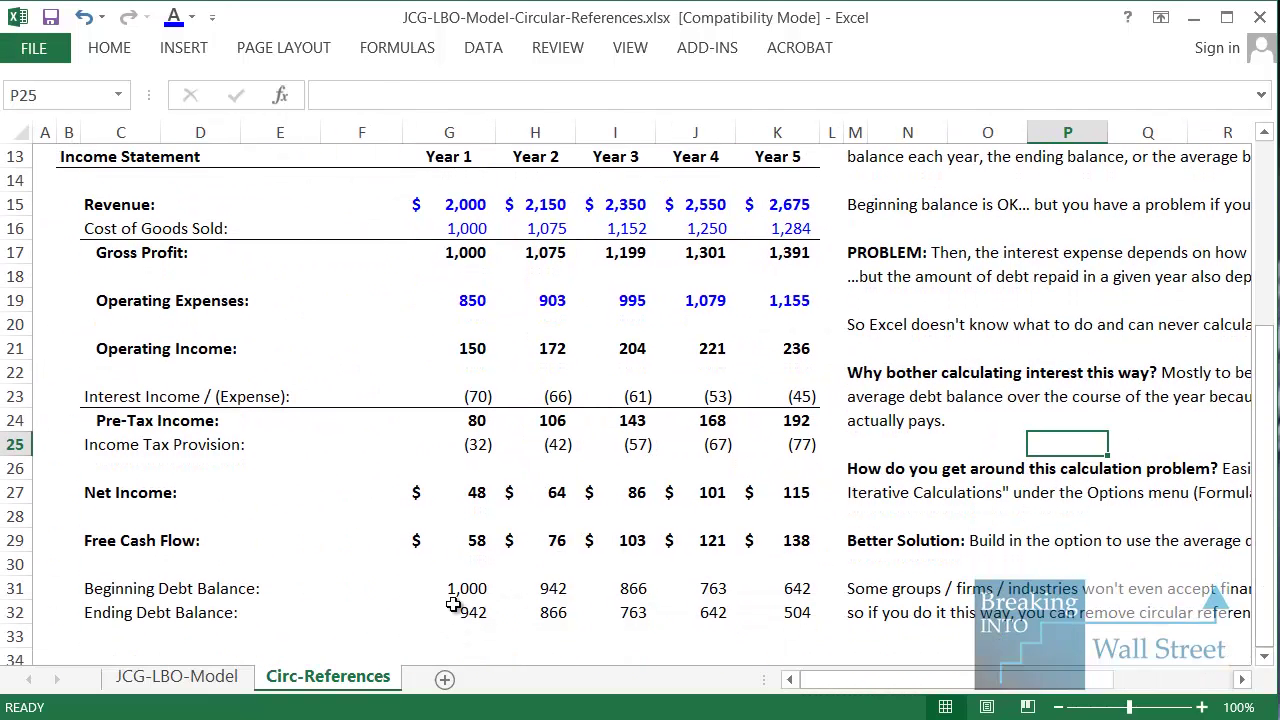
left_click(457, 610)
key("Up")
key("Up")
key("Up")
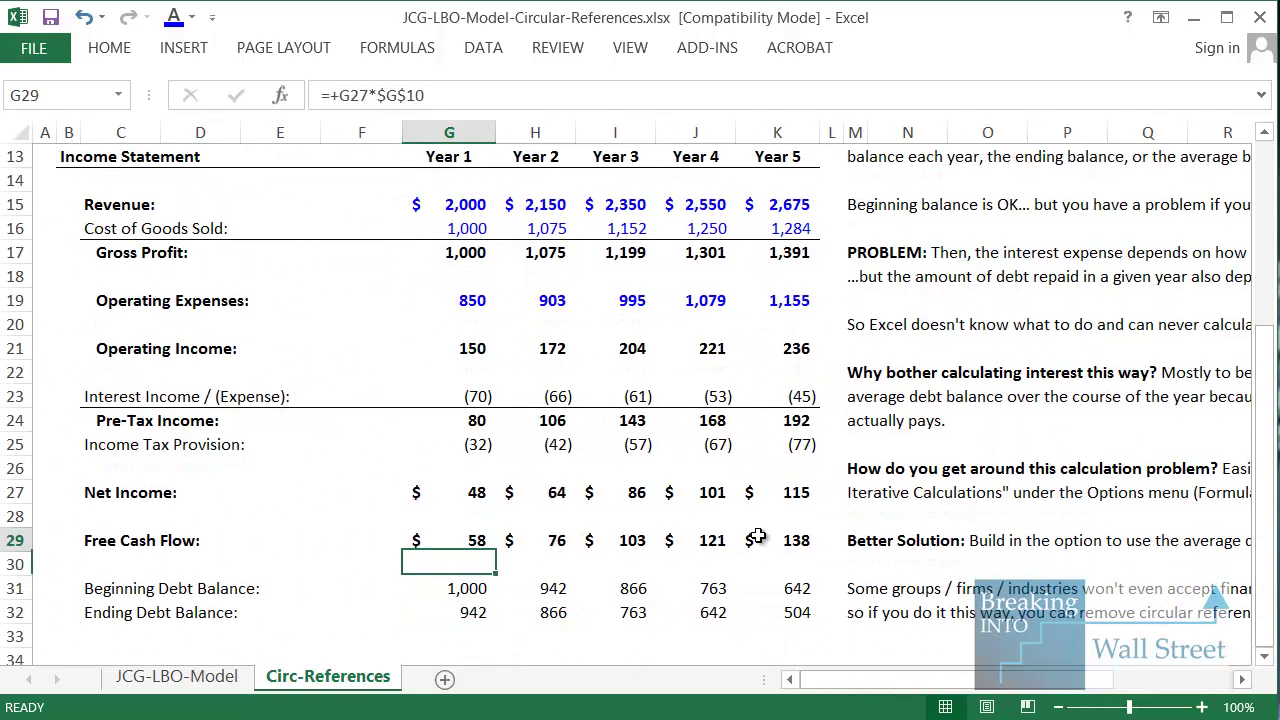
key("Up")
key("Up")
key("F2")
key("Escape")
Step: Inspect the Year 1 Free Cash Flow formula in G29 and its reference to the Free Cash Flow % of Net Income assumption
key("Down")
key("Down")
key("F2")
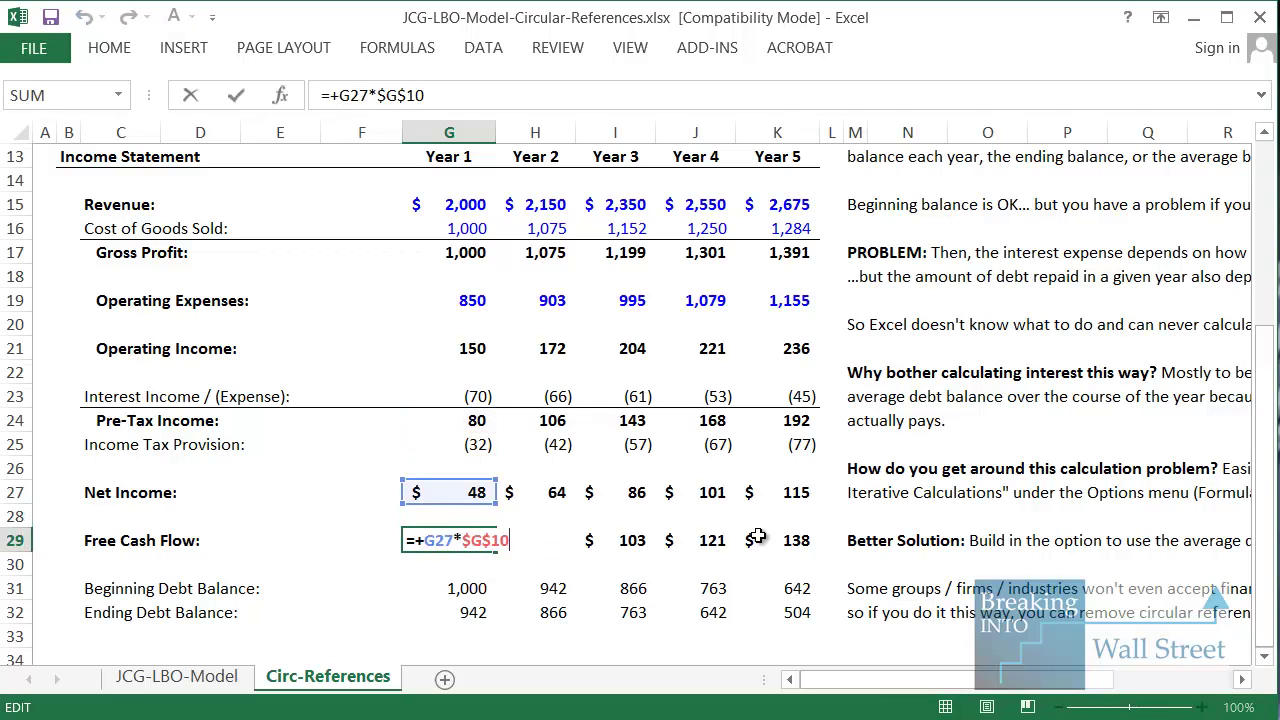
scroll(443, 371, "up", 1)
scroll(443, 371, "up", 1)
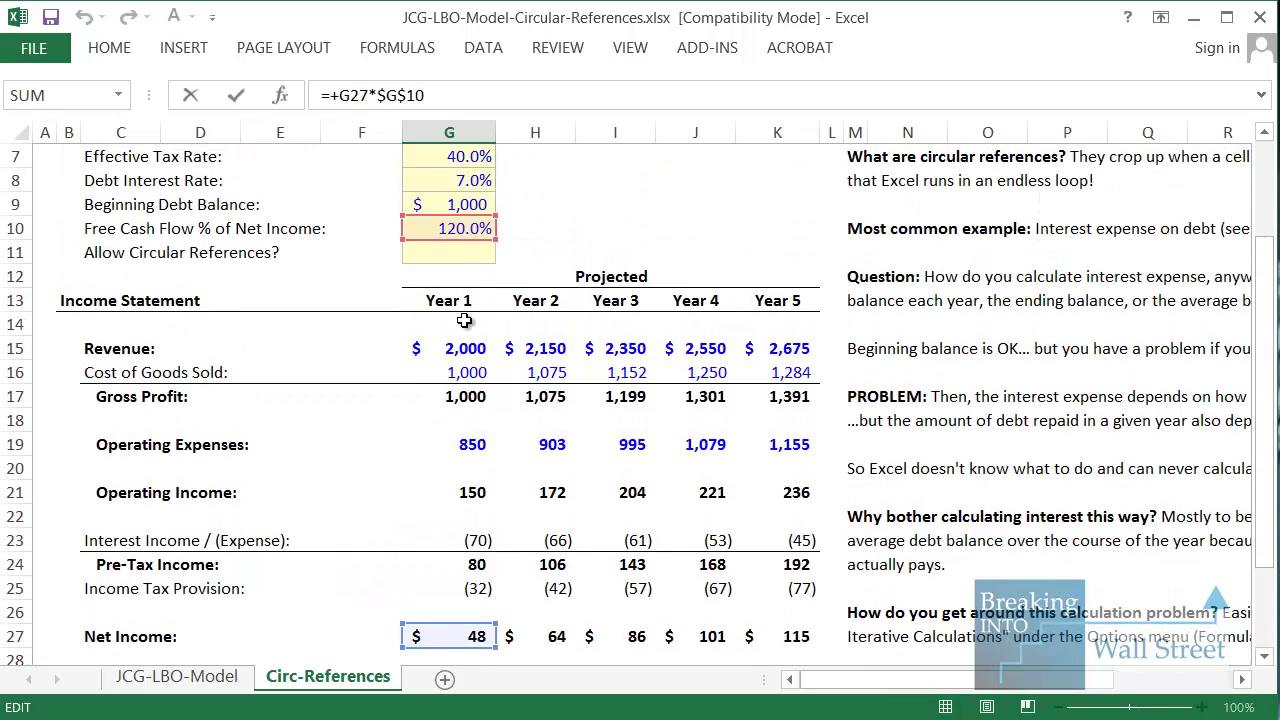
scroll(466, 317, "down", 3)
key("Escape")
Step: Compare the beginning and ending debt balances in rows 31 and 32, focusing on Years 1 and 2
left_click(466, 518)
left_click_drag(466, 518, 812, 536)
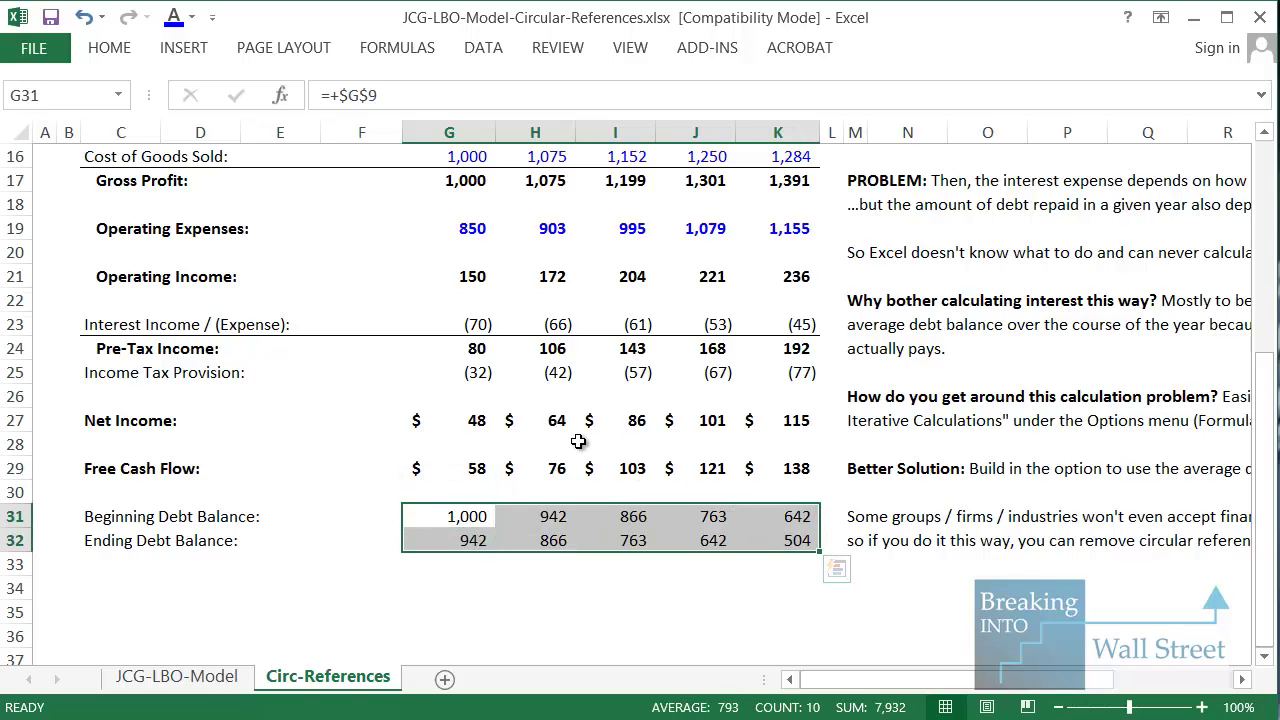
left_click_drag(555, 327, 553, 350)
left_click_drag(483, 517, 466, 537)
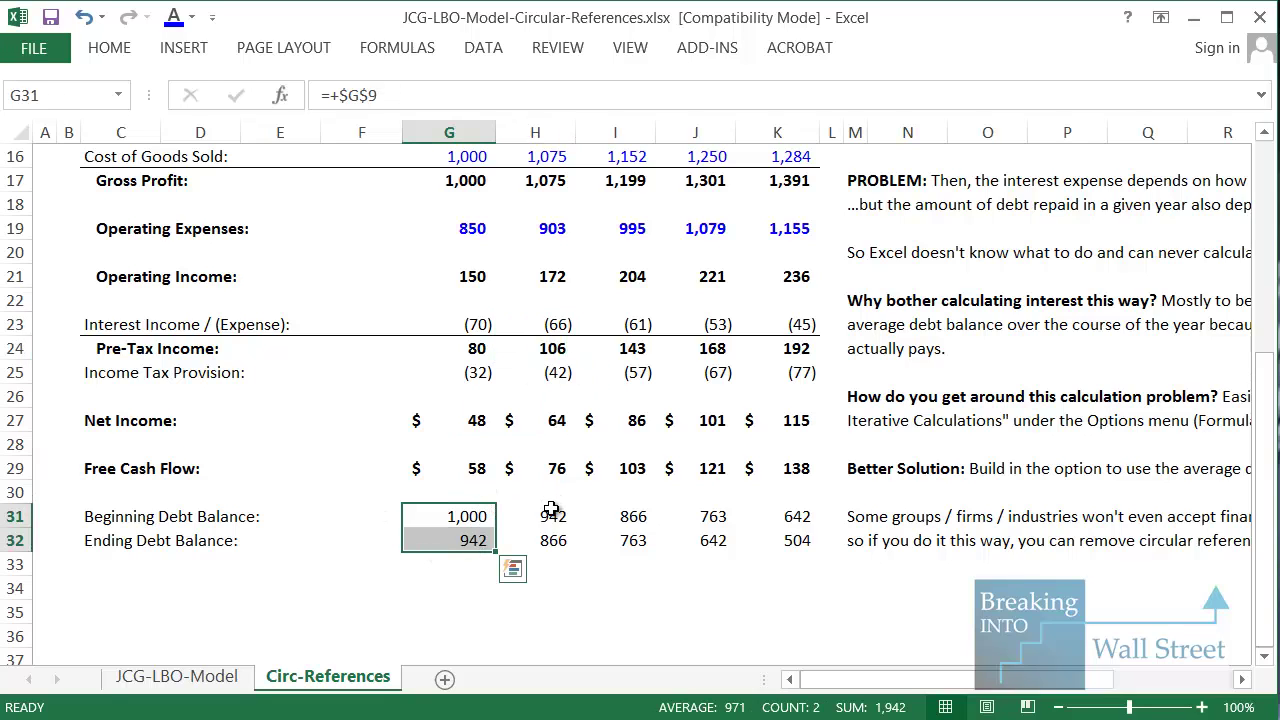
left_click_drag(551, 510, 555, 537)
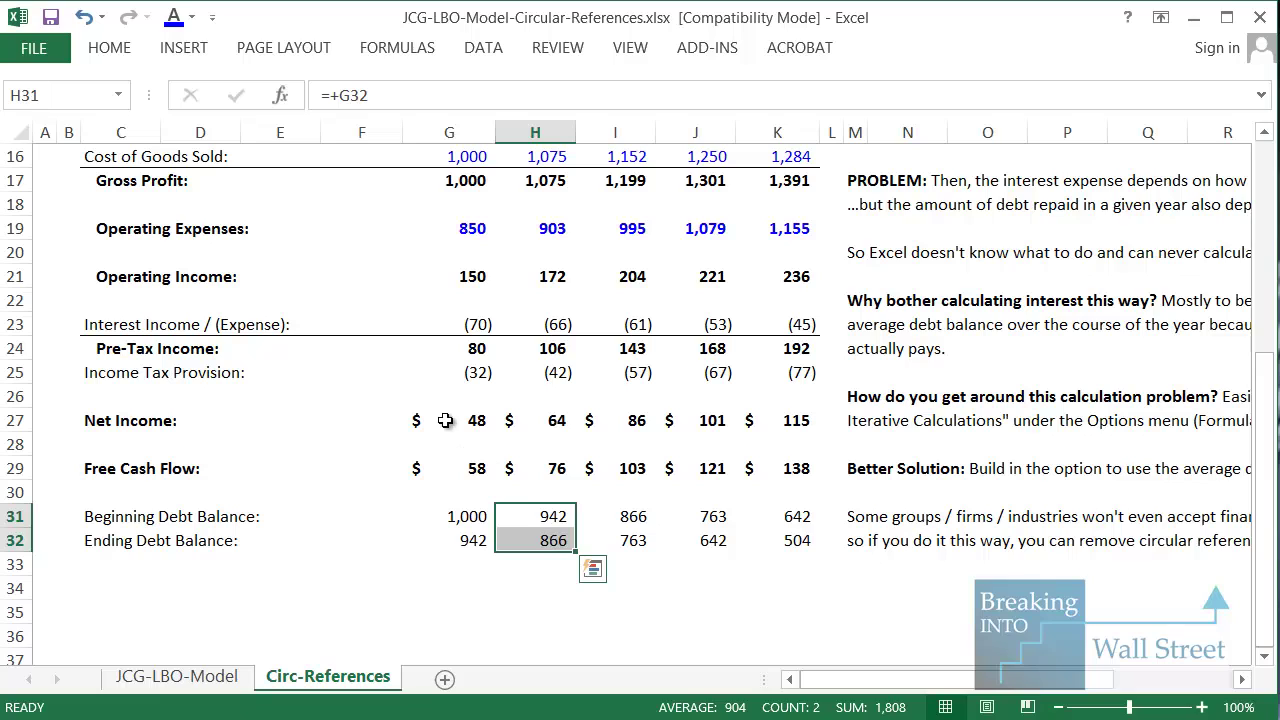
Step: Base Year 1 interest expense in G23 on the average debt balance with =-AVERAGE(G31,G32)*$G$8, and dismiss the circular reference warning
scroll(445, 416, "up", 4)
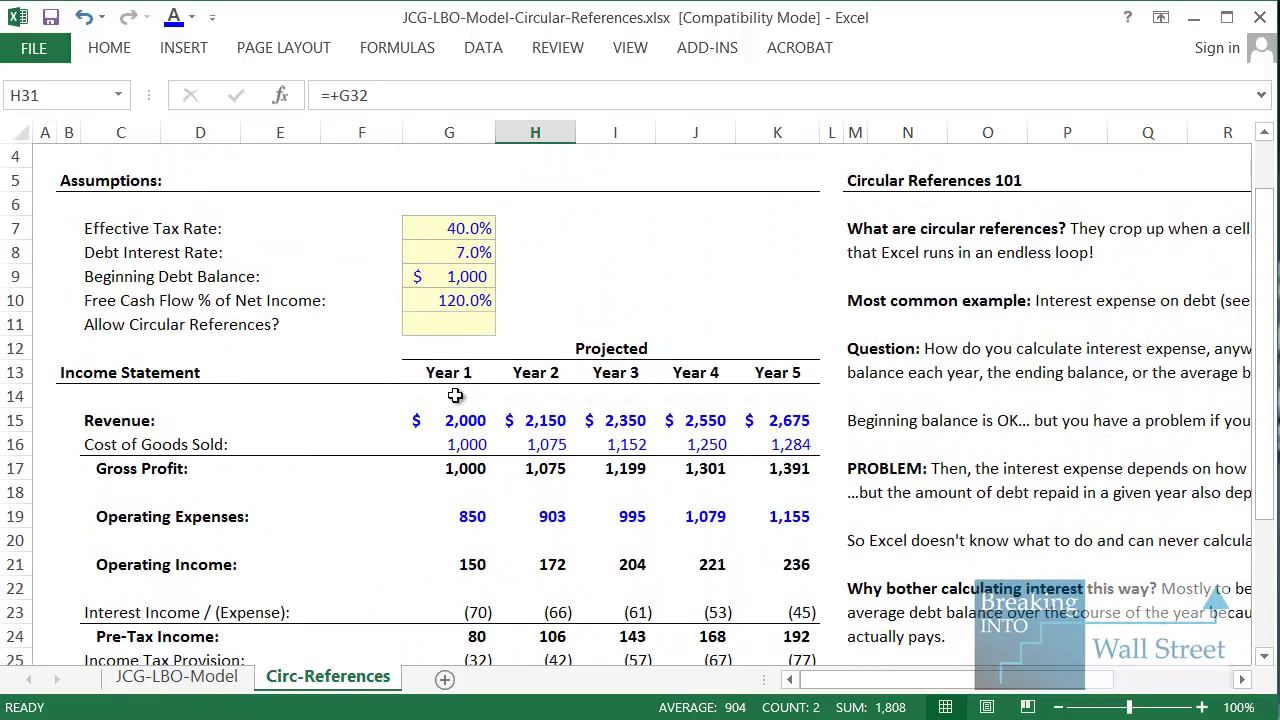
scroll(463, 331, "down", 2)
left_click(455, 466)
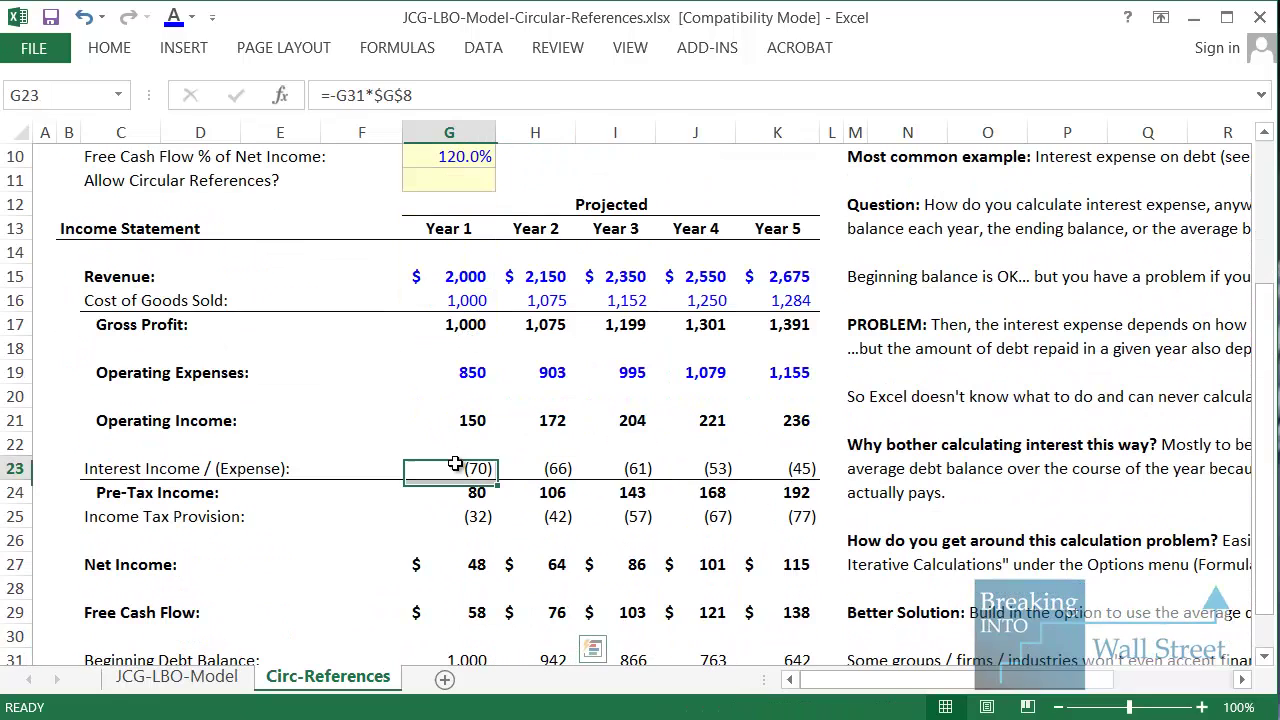
key("F2")
scroll(640, 500, "down", 1)
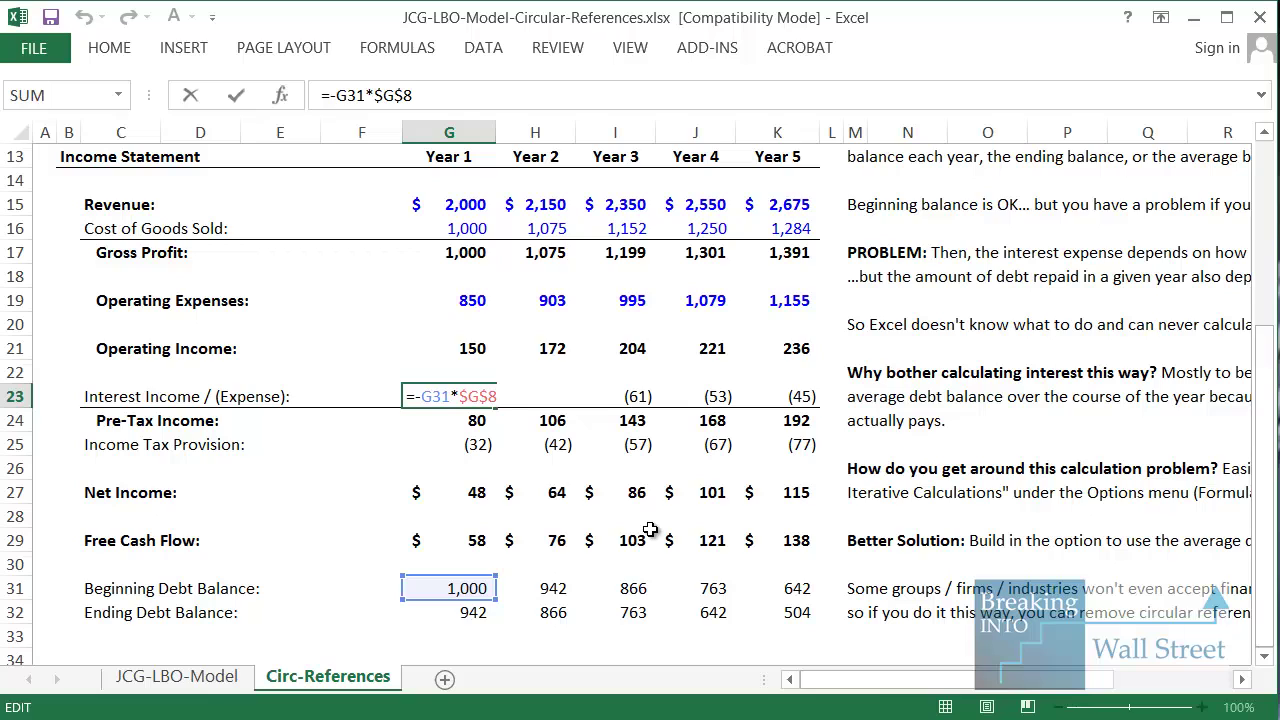
type("AVERAGE(G31")
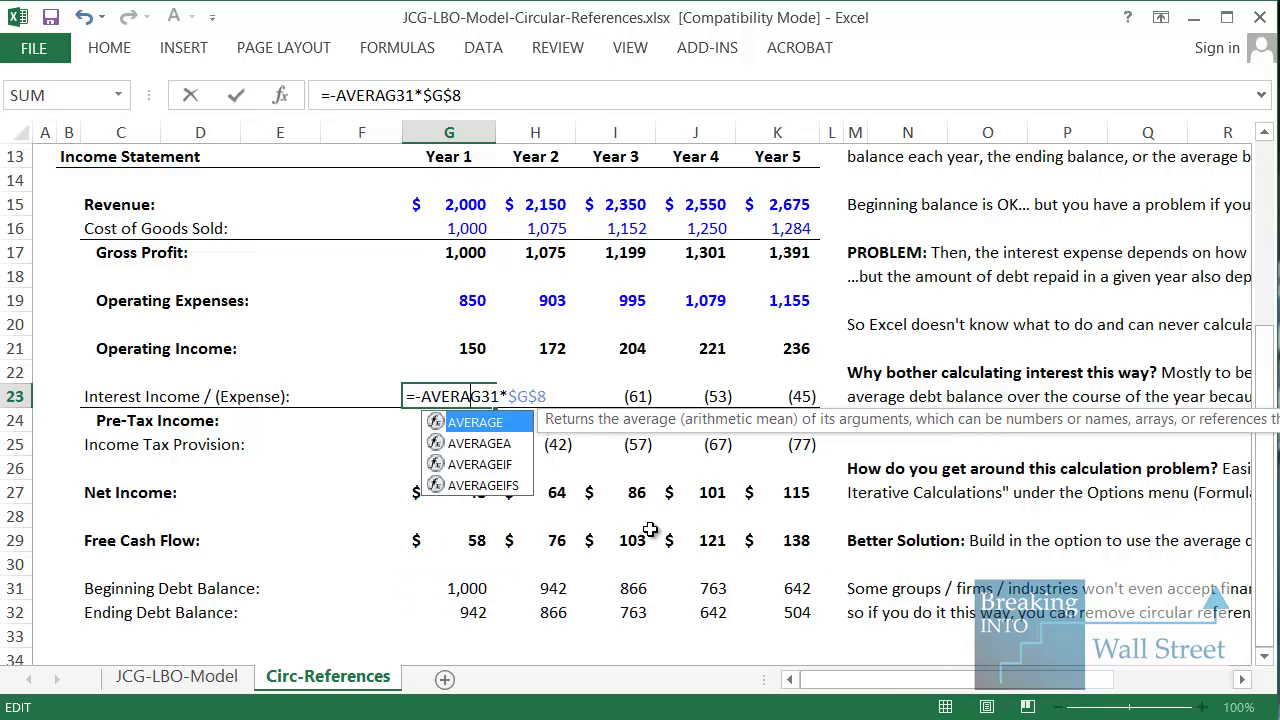
type(",")
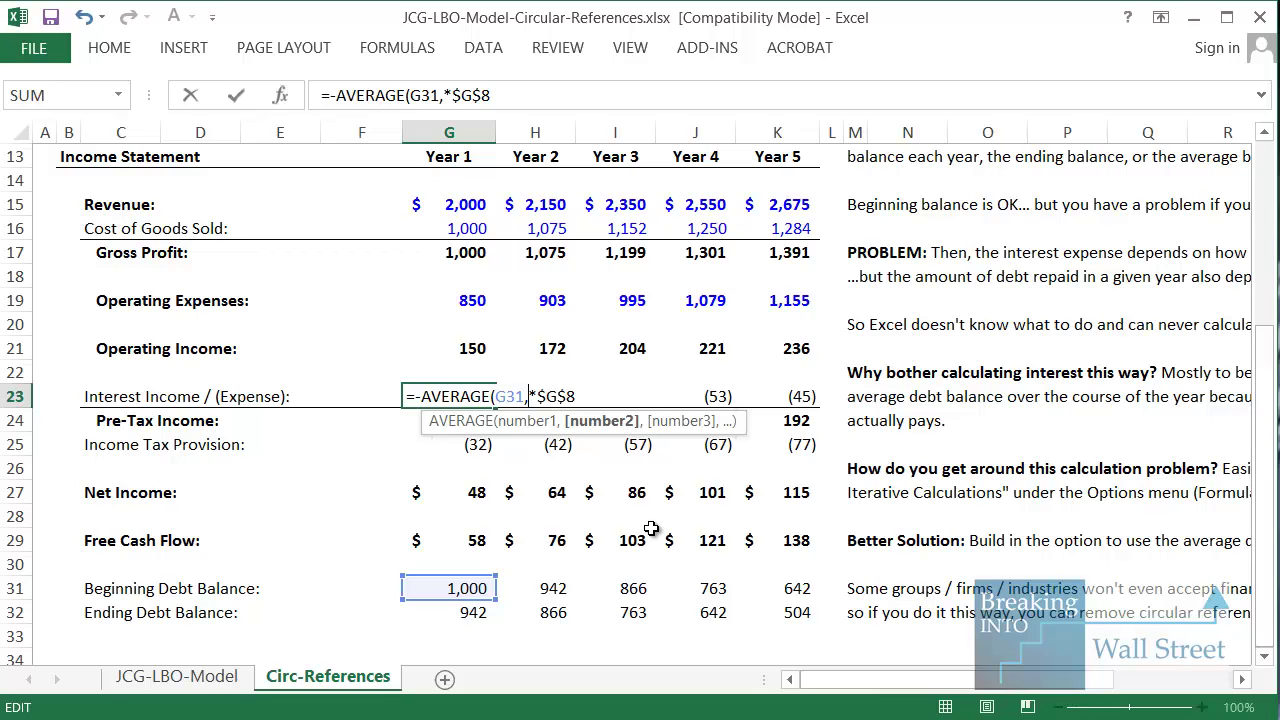
left_click(461, 610)
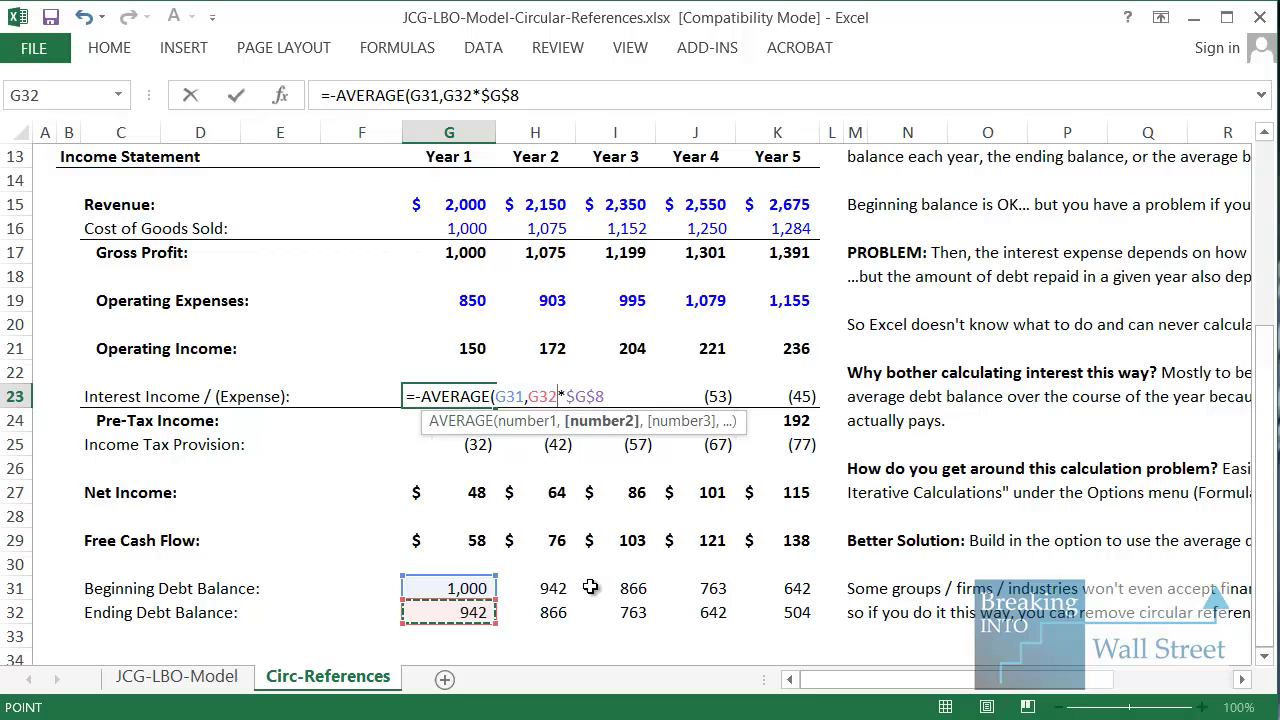
type(")")
key("Return")
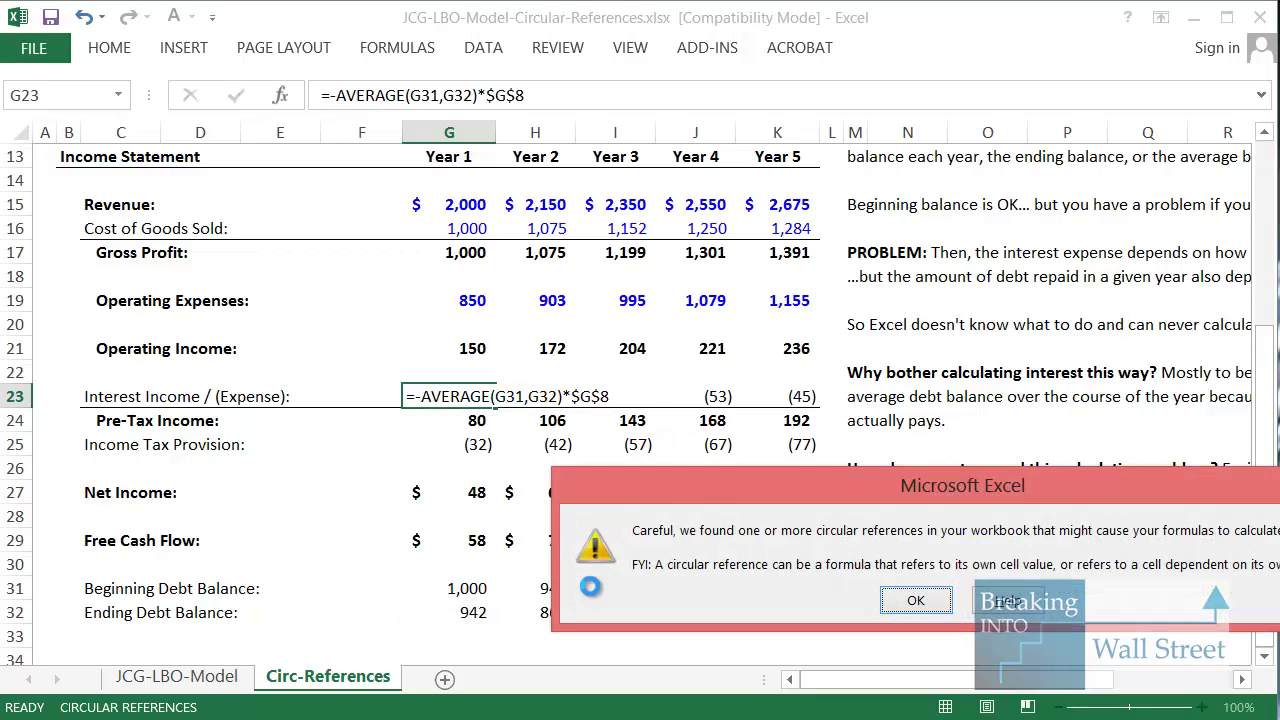
key("Return")
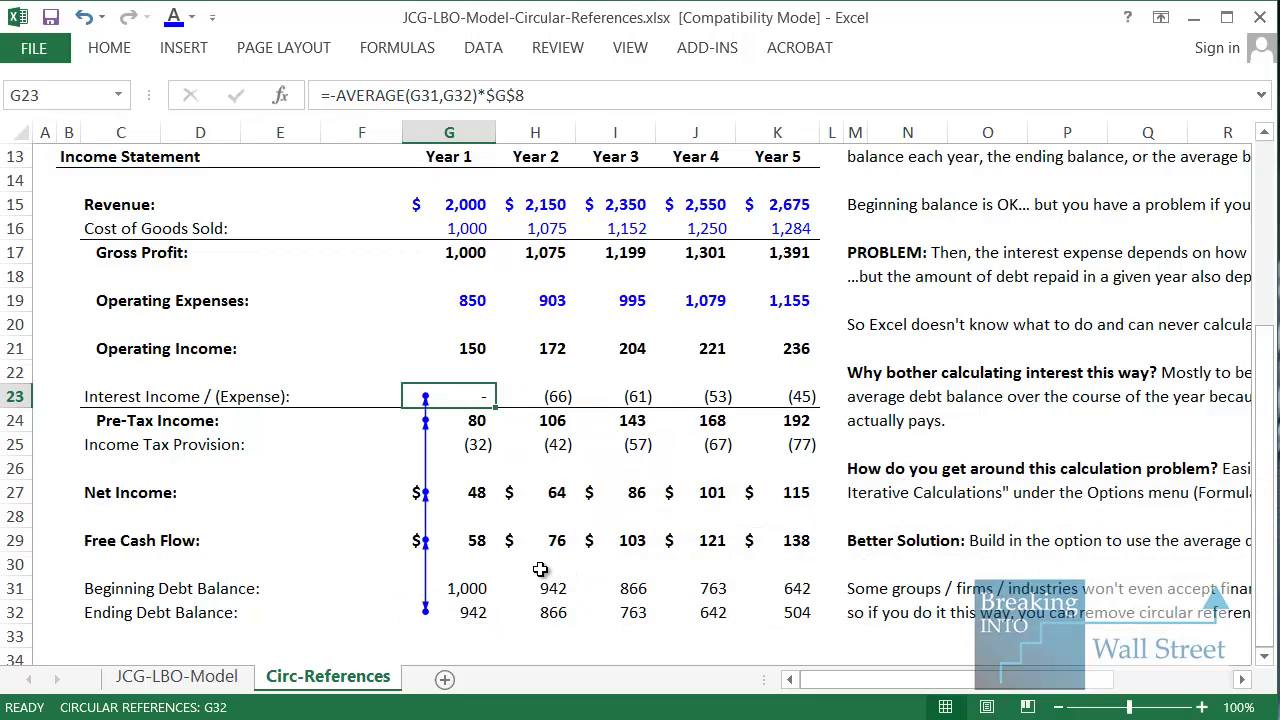
Step: Trace the circular dependency from interest expense through net income and free cash flow to the ending debt balance and back to G23
scroll(543, 565, "down", 1)
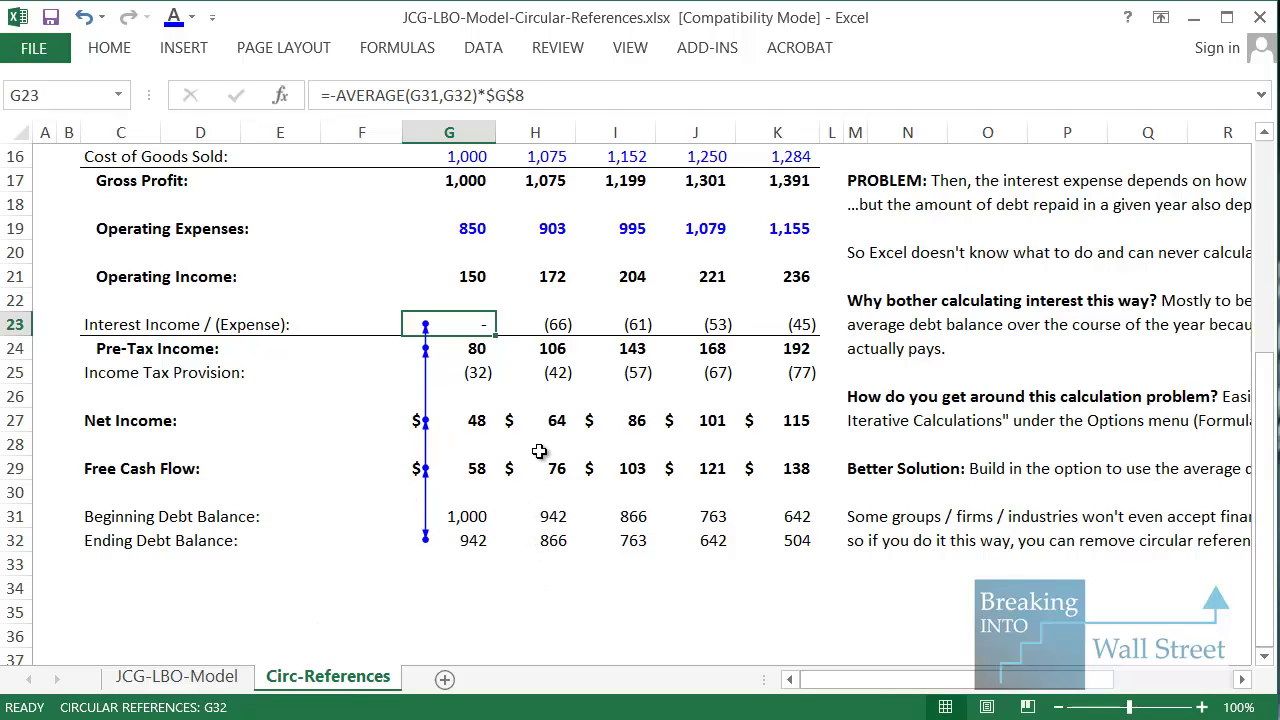
left_click(566, 342)
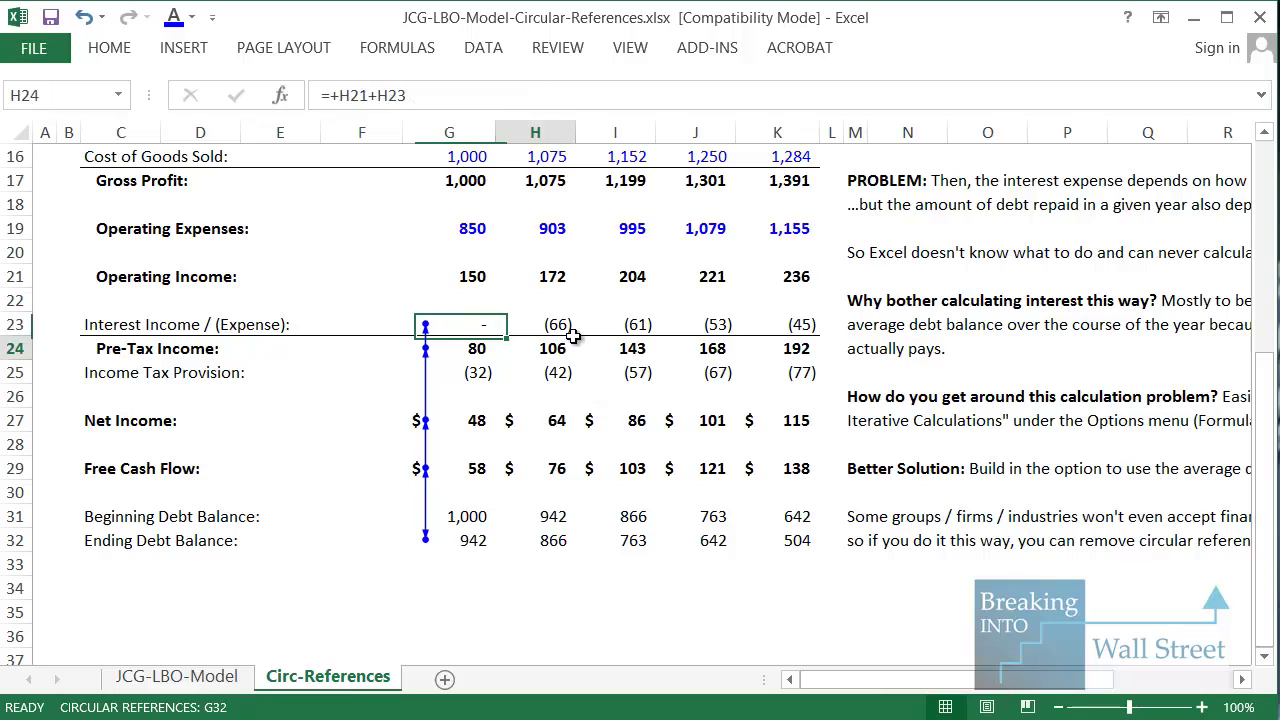
scroll(566, 374, "up", 1)
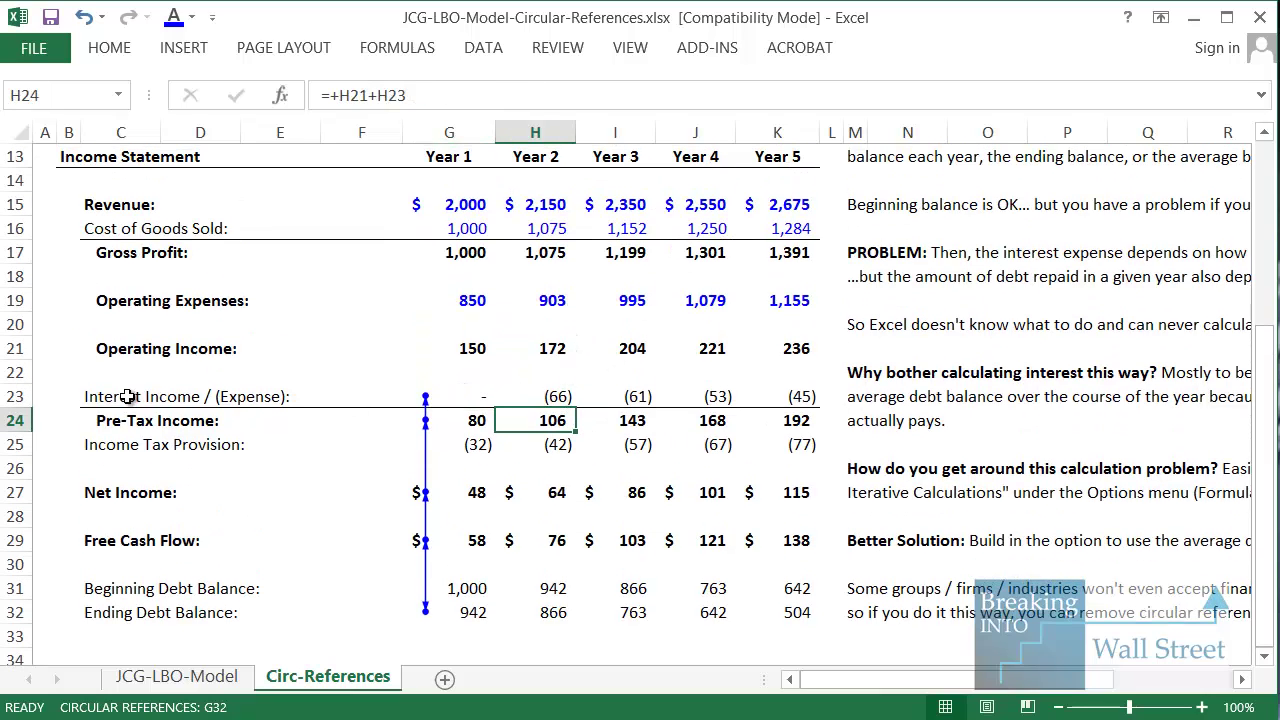
left_click_drag(130, 398, 806, 497)
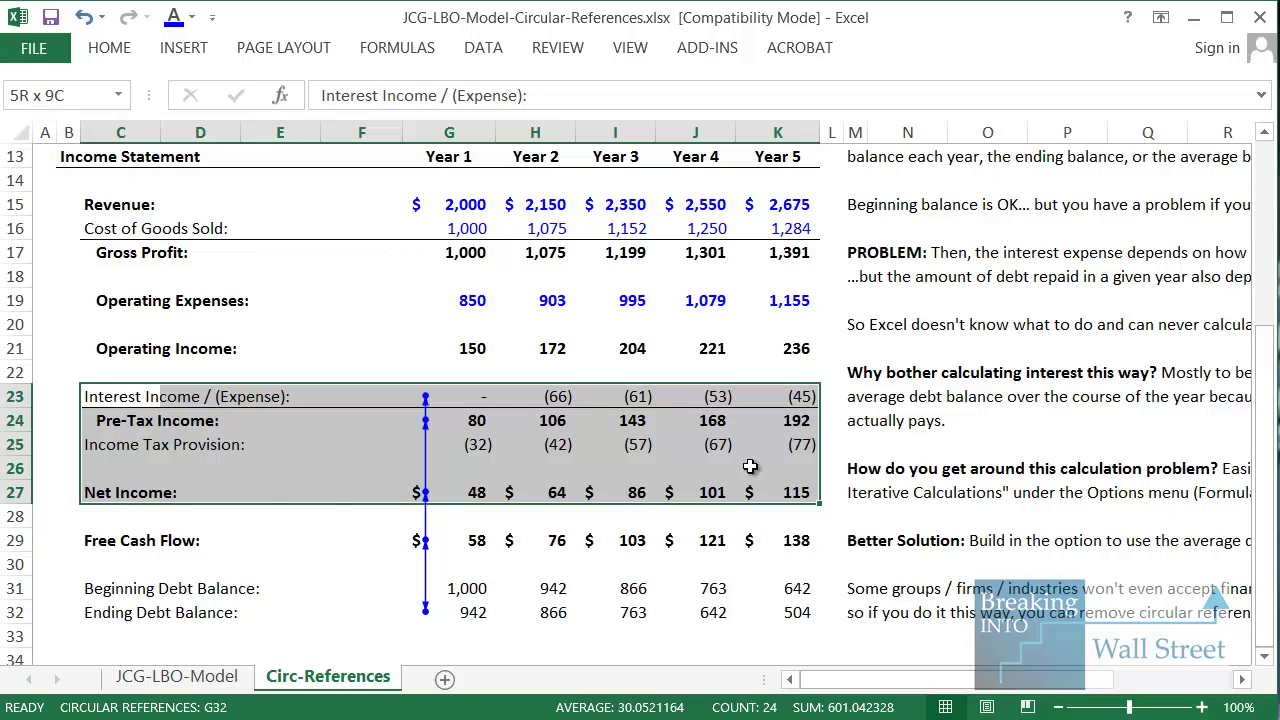
left_click_drag(120, 548, 804, 545)
left_click_drag(97, 605, 441, 615)
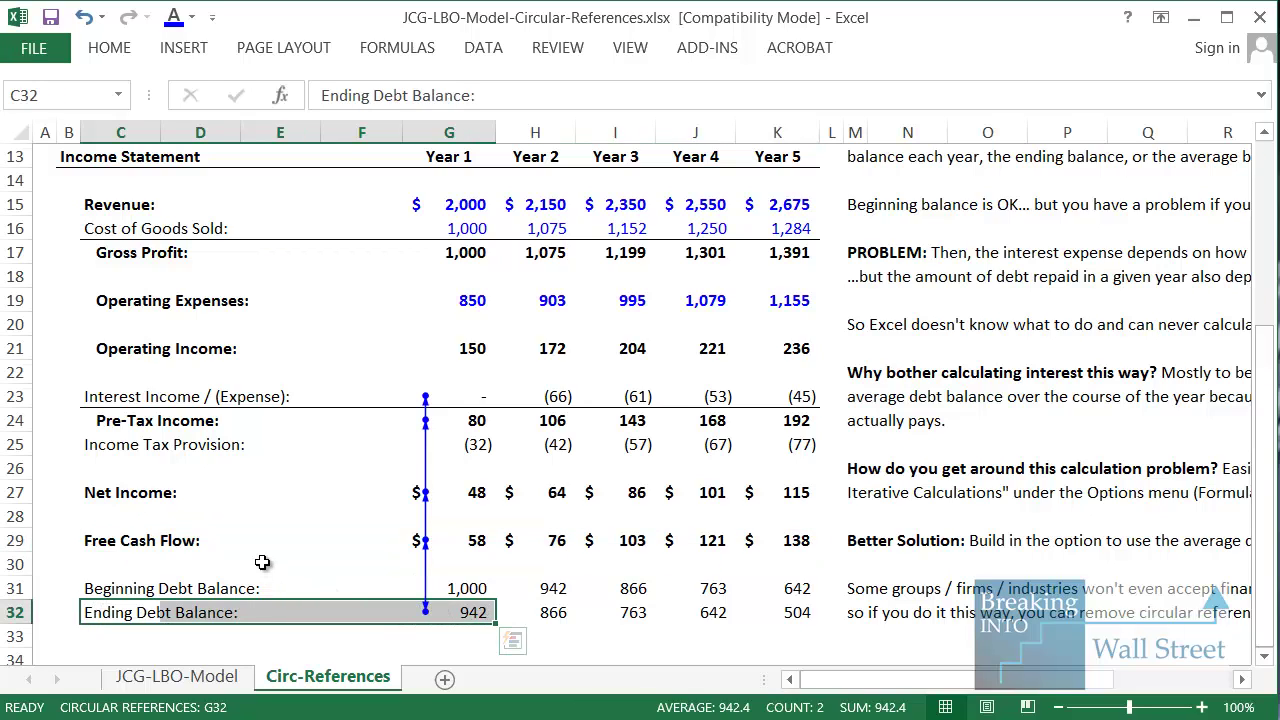
left_click(440, 397)
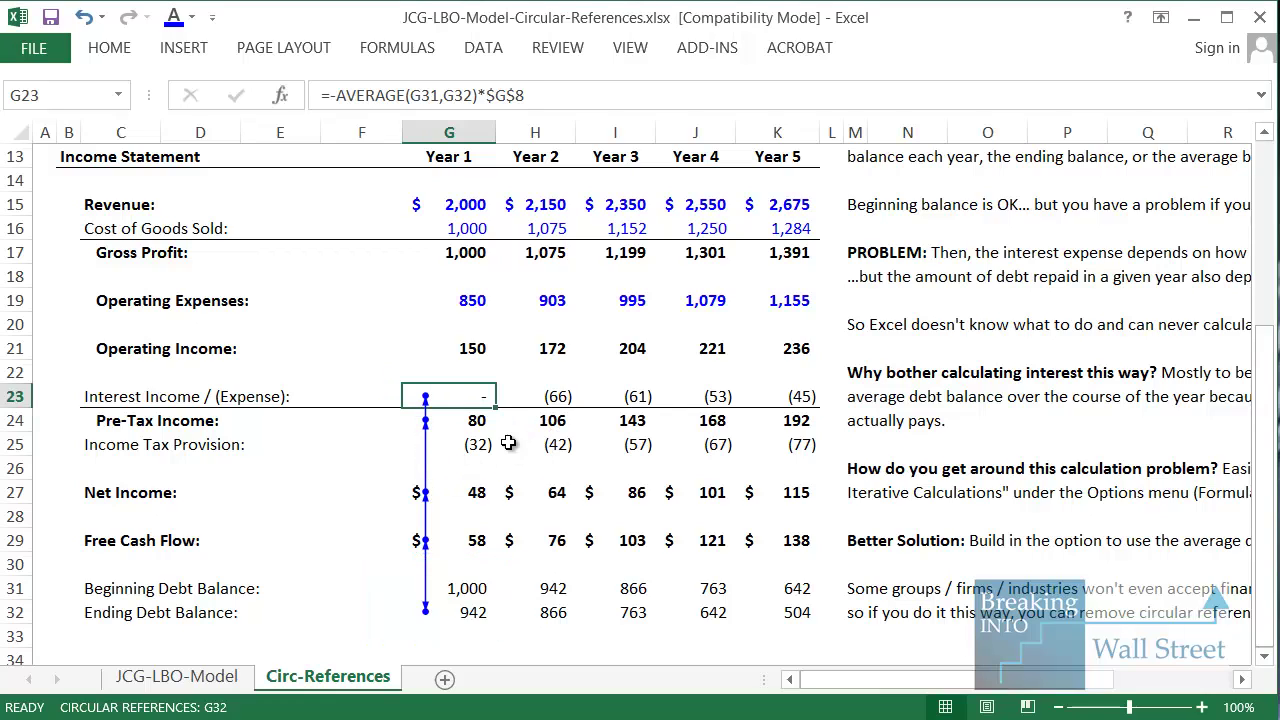
Step: Copy the average-balance interest expense formula from Year 1 across to Years 2 through 5
scroll(536, 508, "up", 1)
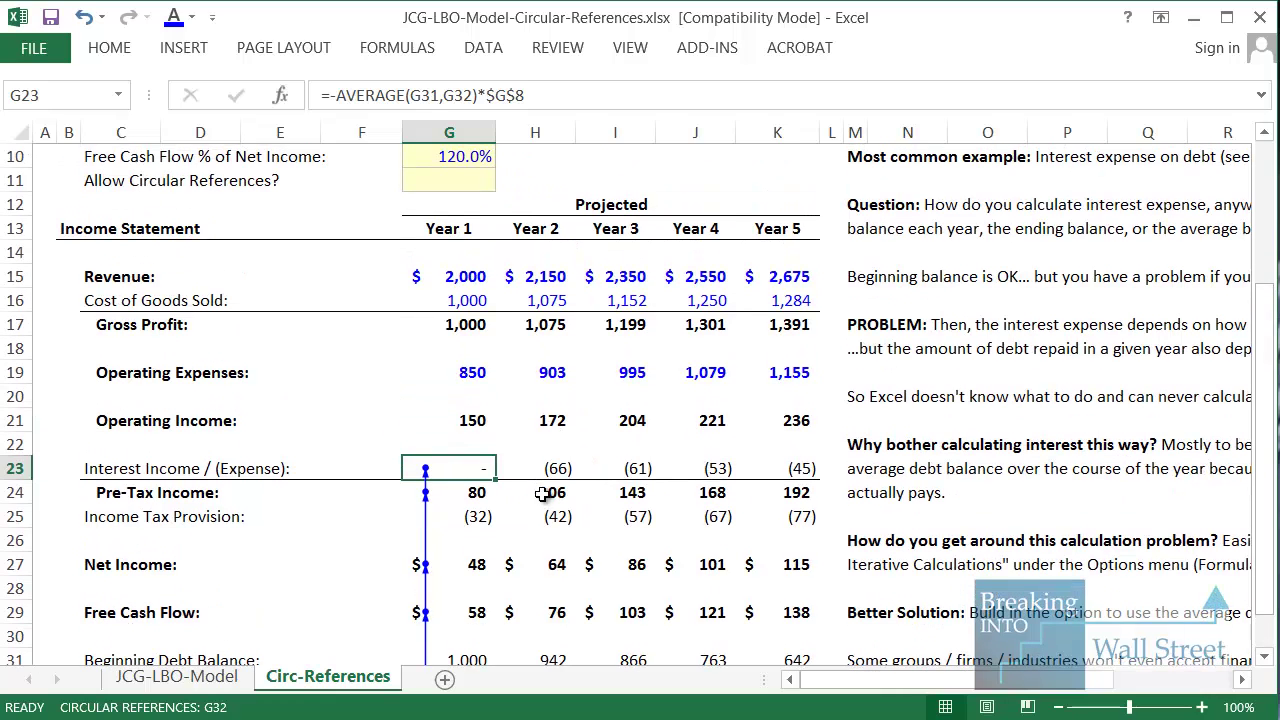
key("Right")
key("Left")
key("ctrl+c")
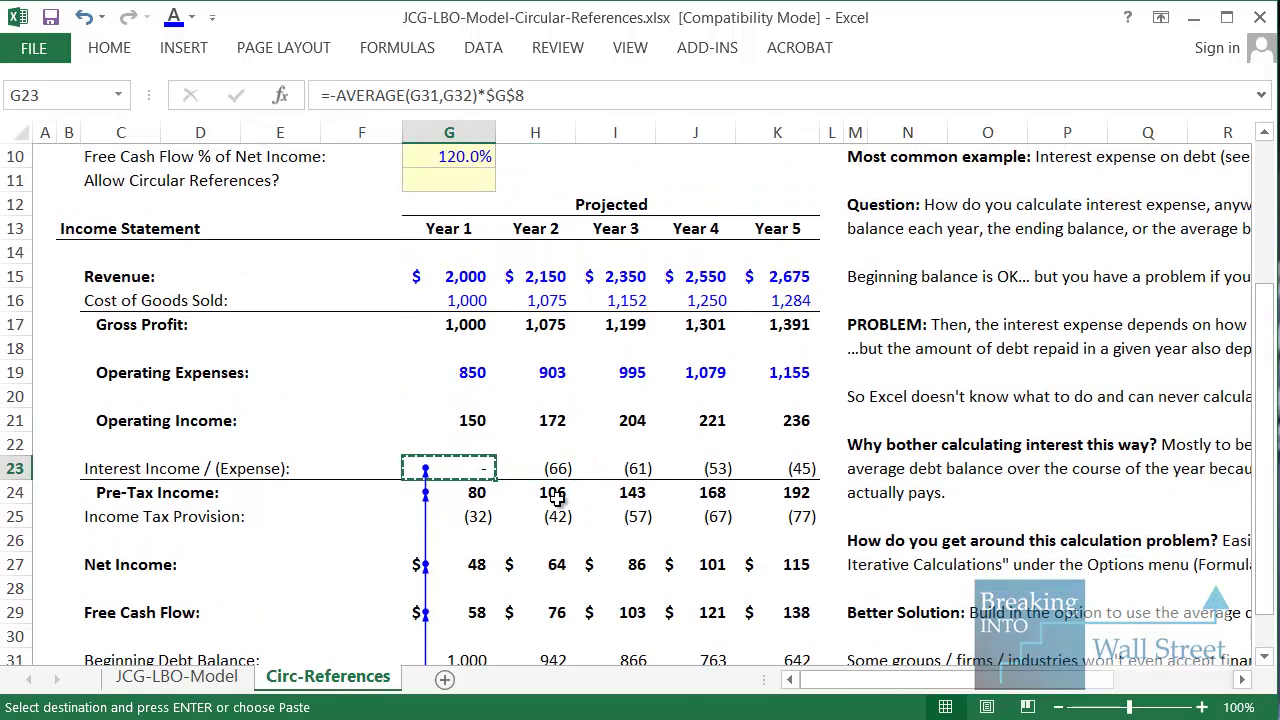
key("shift+Right")
key("shift+Right")
key("shift+Right")
key("shift+Right")
key("ctrl+alt+v")
key("Return")
key("Escape")
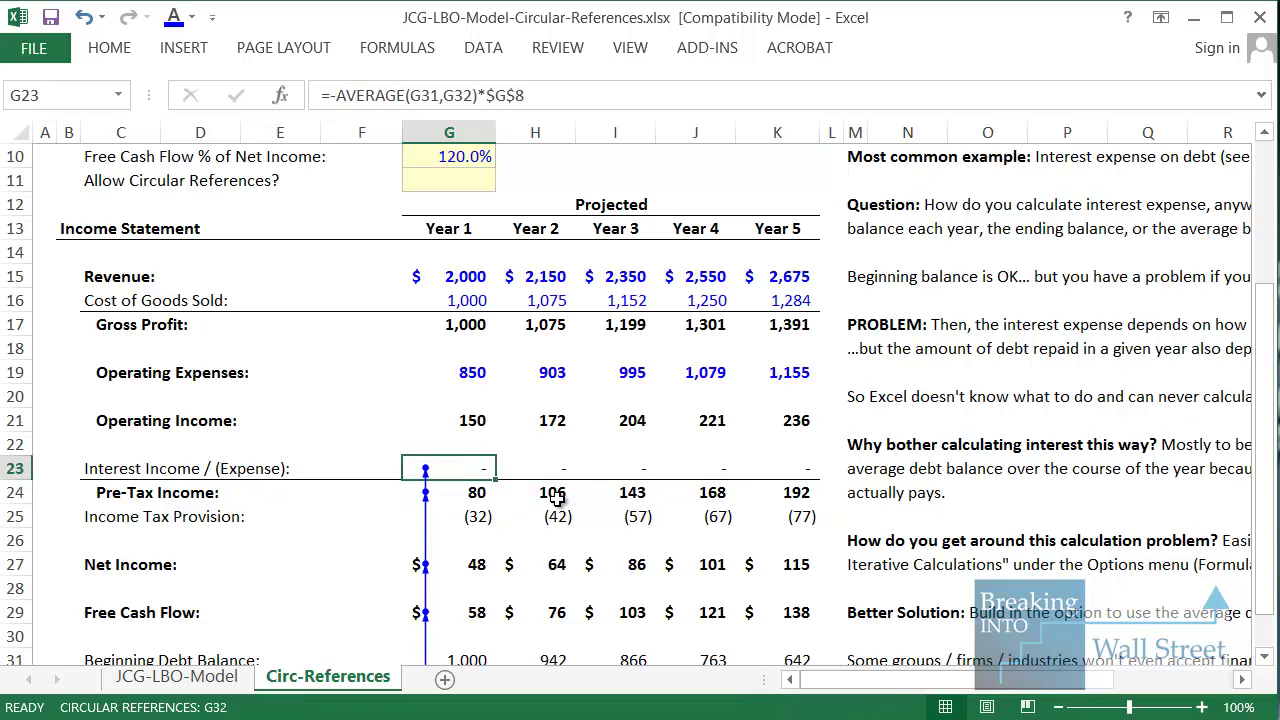
Step: Check the copied Year 2 interest expense formula in H23 and the workbook's circular reference indicator
key("Right")
key("F2")
key("Escape")
key("Right")
key("Left")
key("F2")
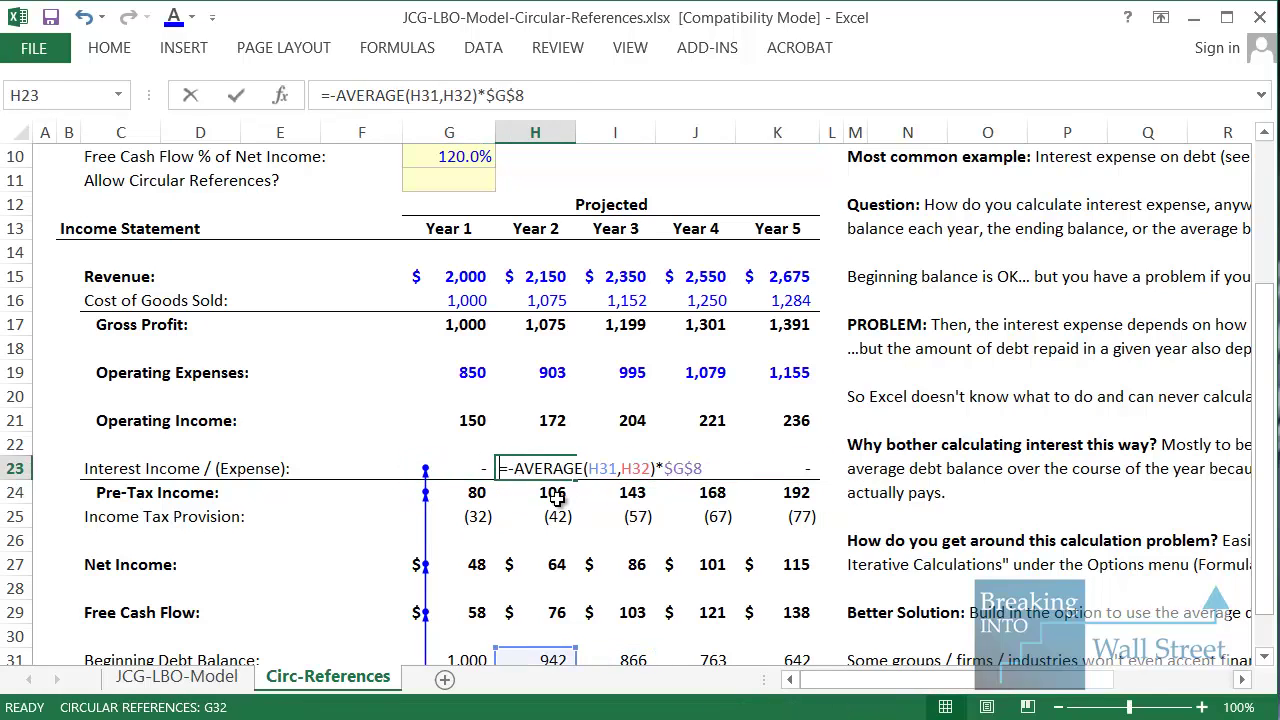
key("Escape")
left_click_drag(37, 683, 275, 715)
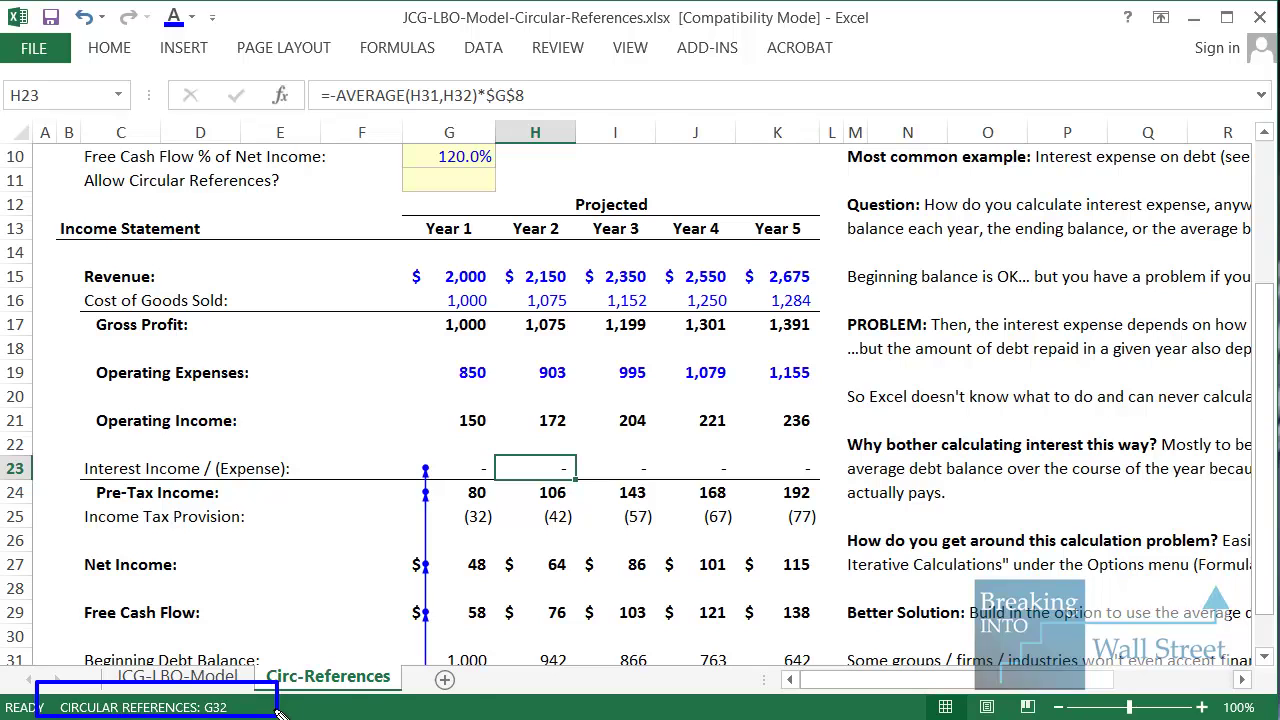
key("Escape")
Step: Read the note on why Excel cannot calculate the number, and inspect the Year 4 interest formula in J23
left_click_drag(975, 679, 1118, 678)
scroll(469, 251, "down", 2)
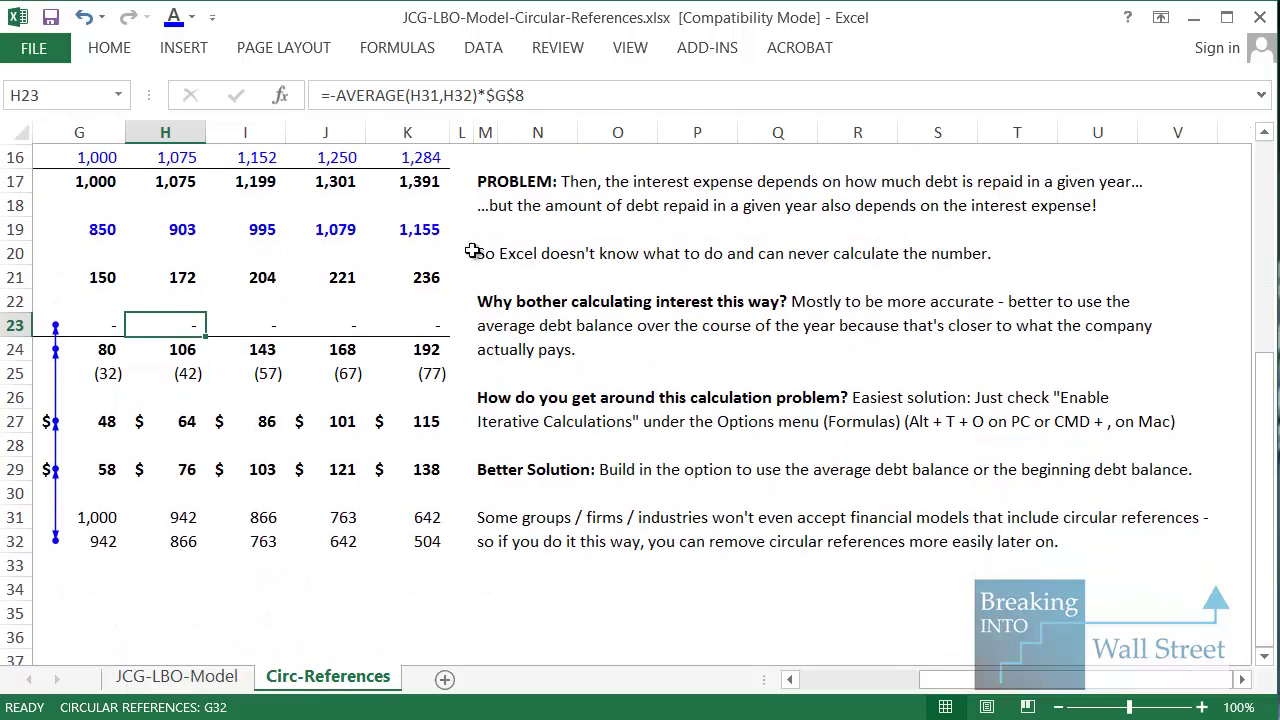
left_click_drag(518, 252, 1012, 232)
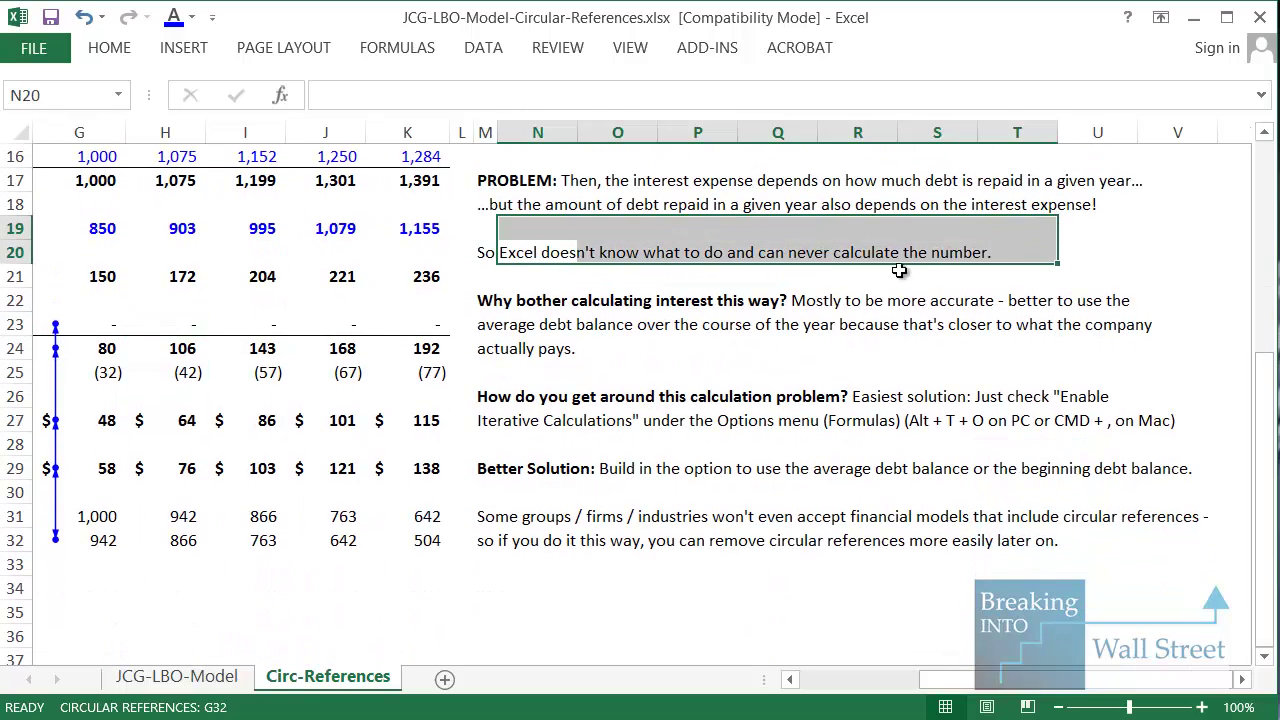
left_click(345, 306)
key("Down")
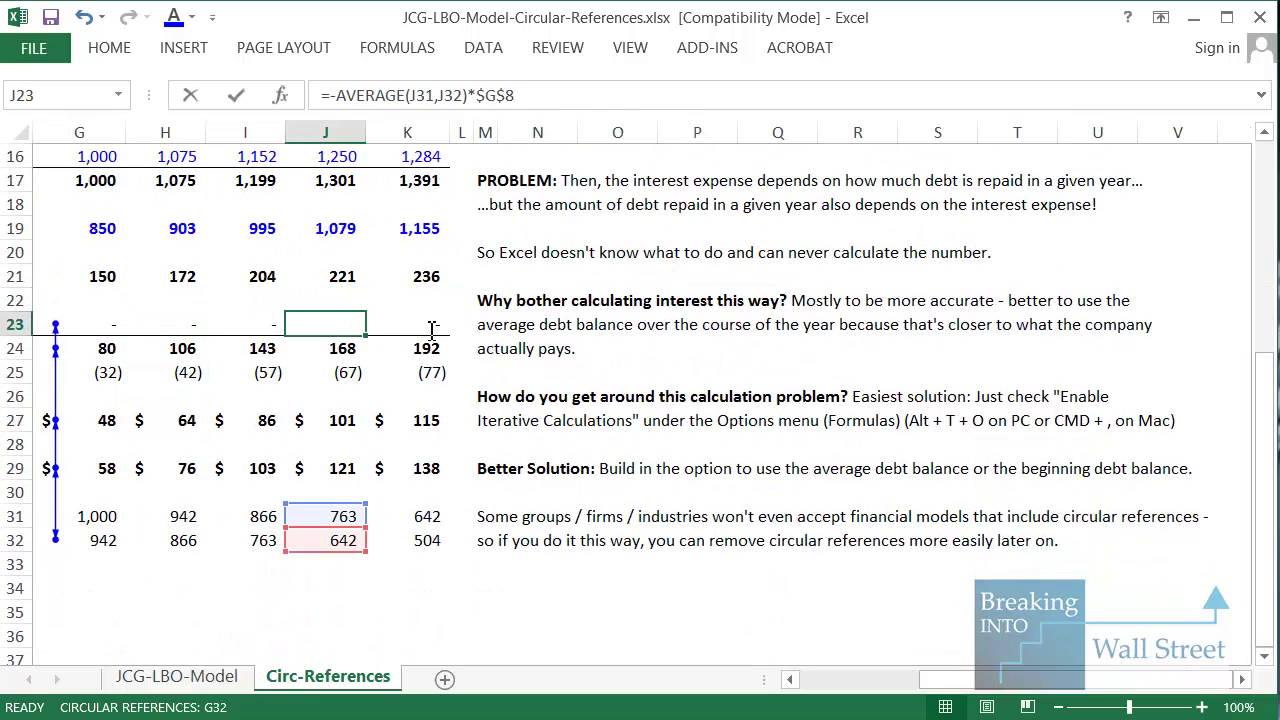
Step: Review the interest expense row and the notes' workaround of enabling iterative calculations
key("Left")
key("Left")
key("Left")
key("Left")
key("Left")
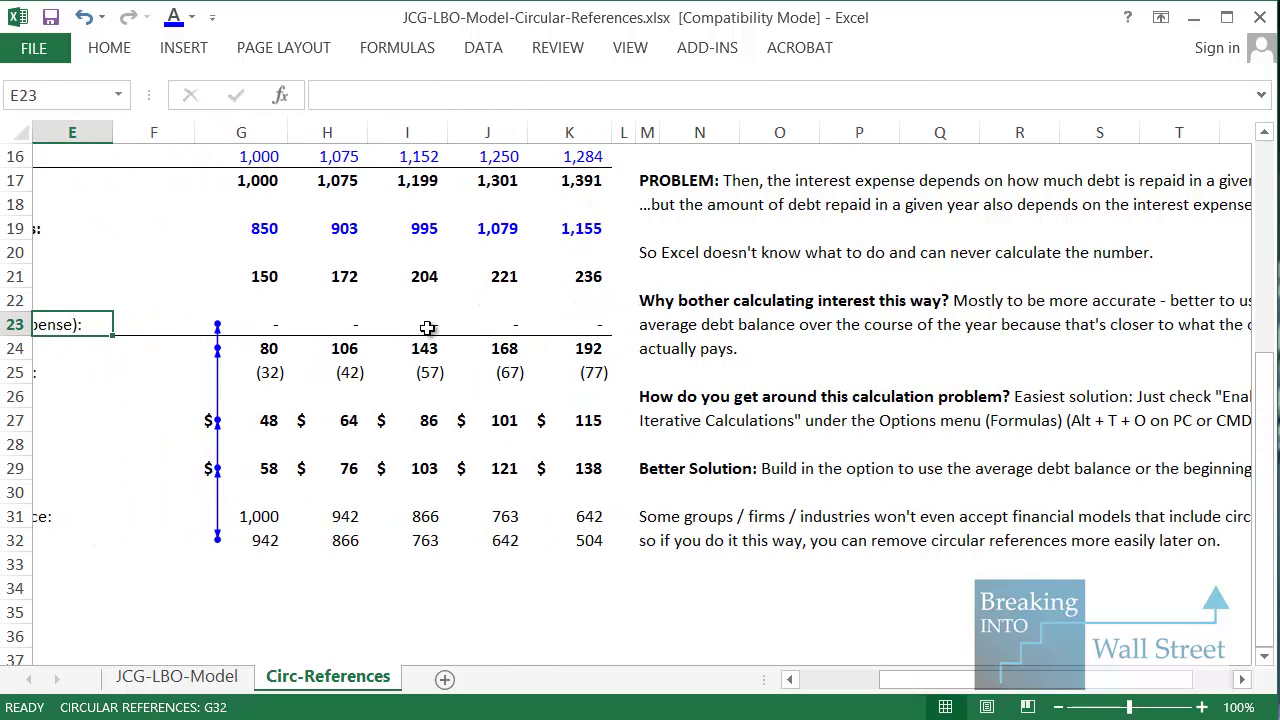
key("Right")
key("Right")
key("Right")
left_click_drag(770, 394, 1245, 420)
left_click(560, 324)
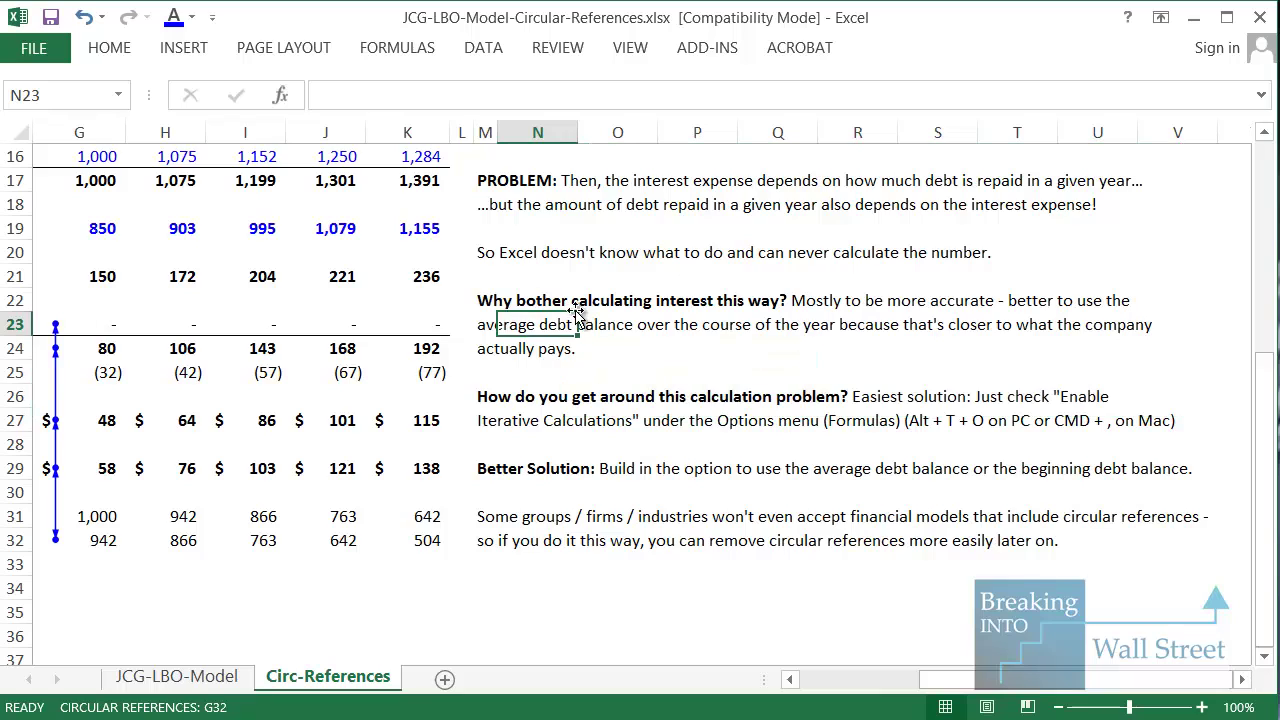
Step: Read the notes on why interest uses the average debt balance and how to get around the calculation problem
scroll(593, 330, "up", 1)
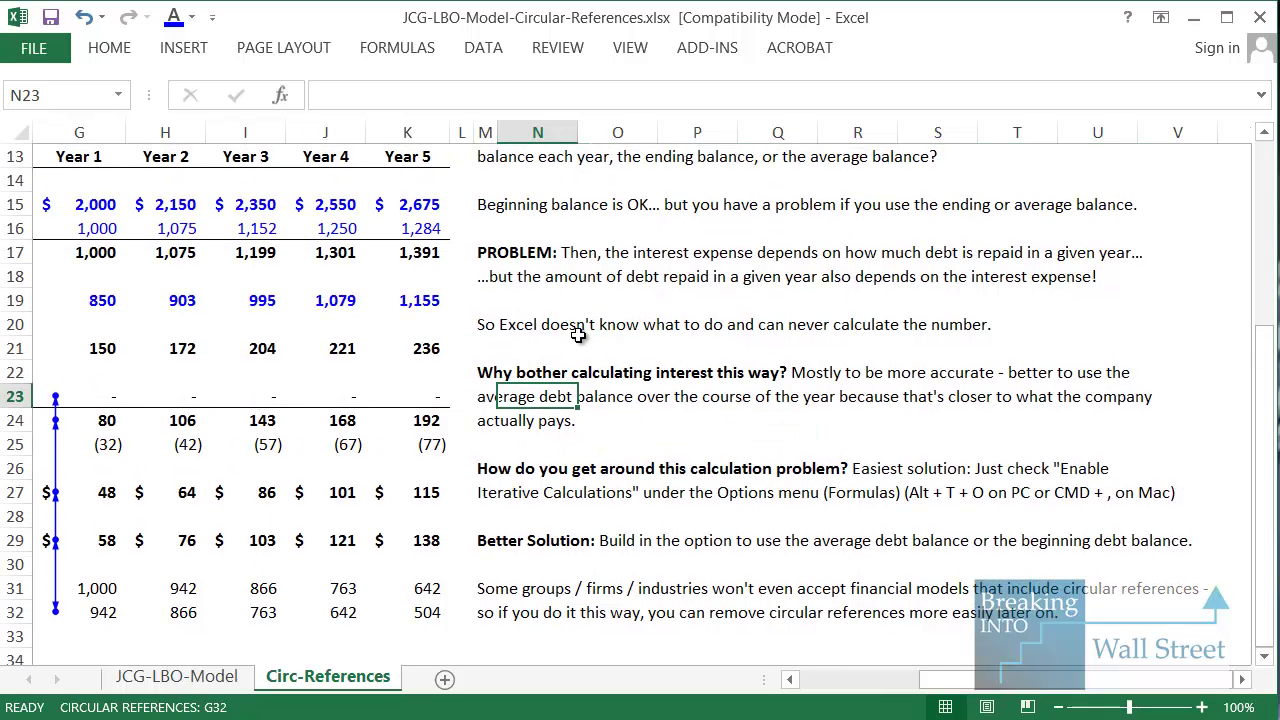
left_click_drag(492, 376, 905, 426)
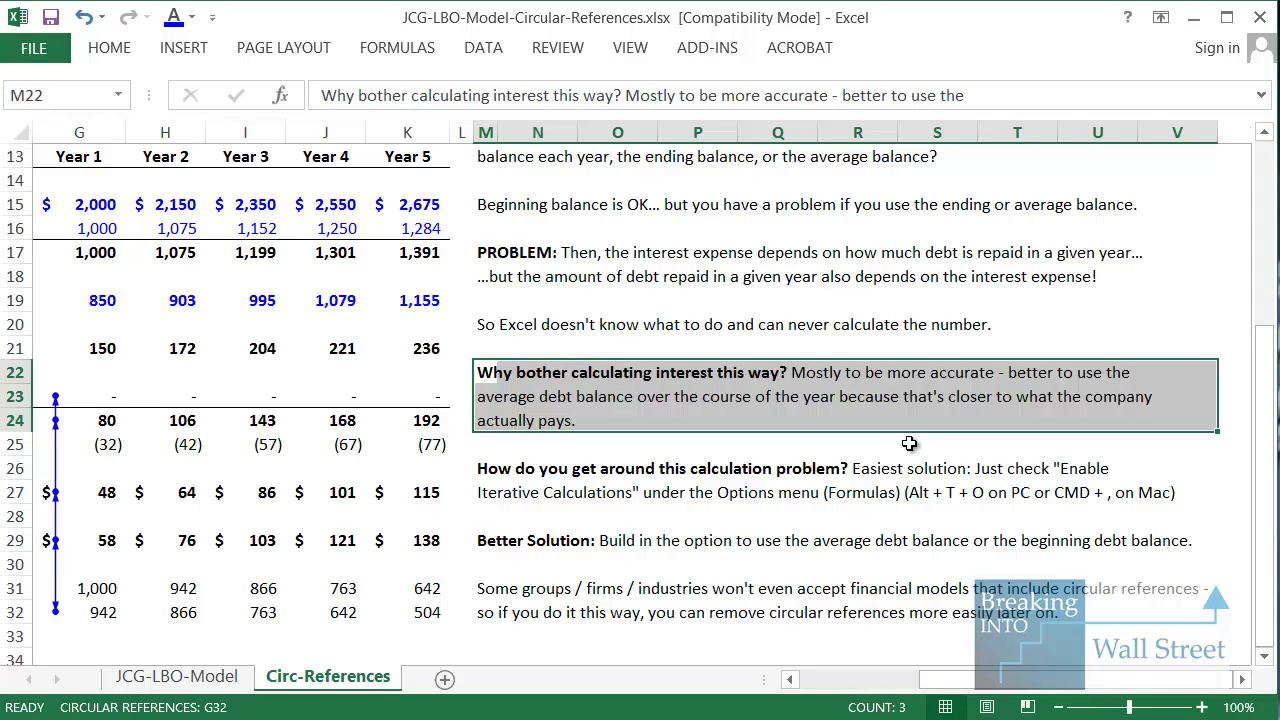
left_click(909, 443)
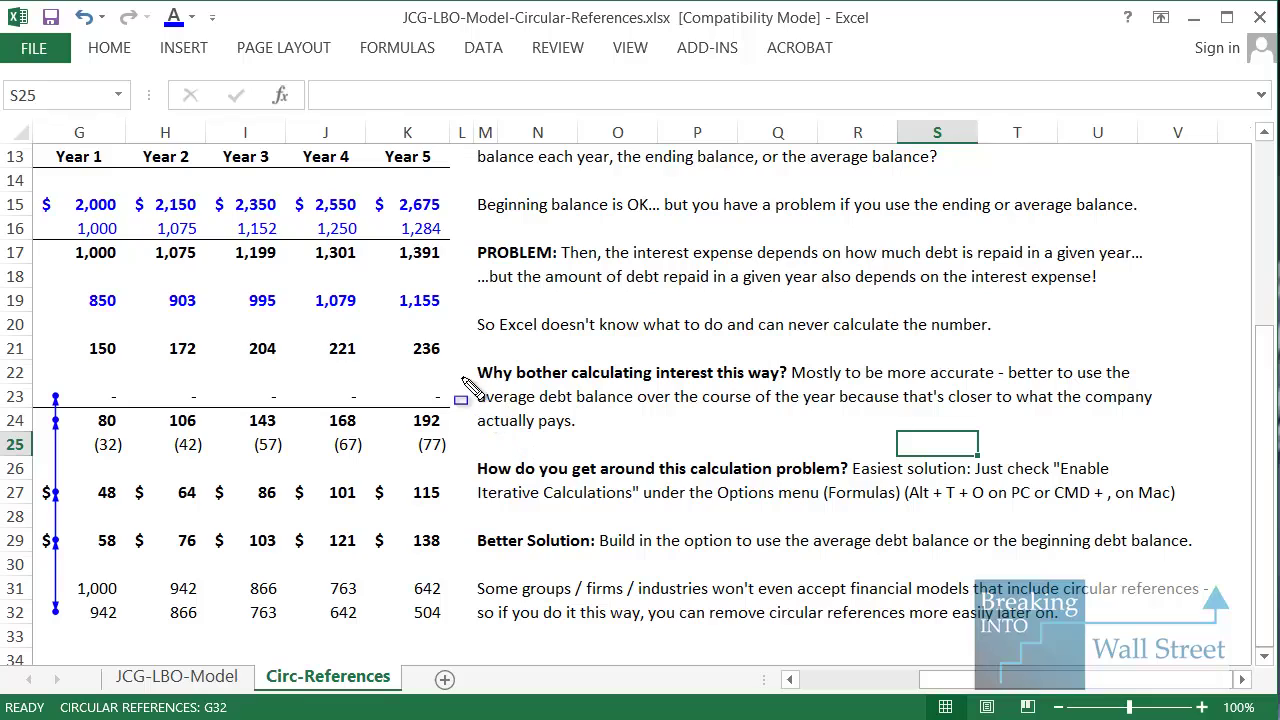
left_click_drag(465, 377, 1178, 436)
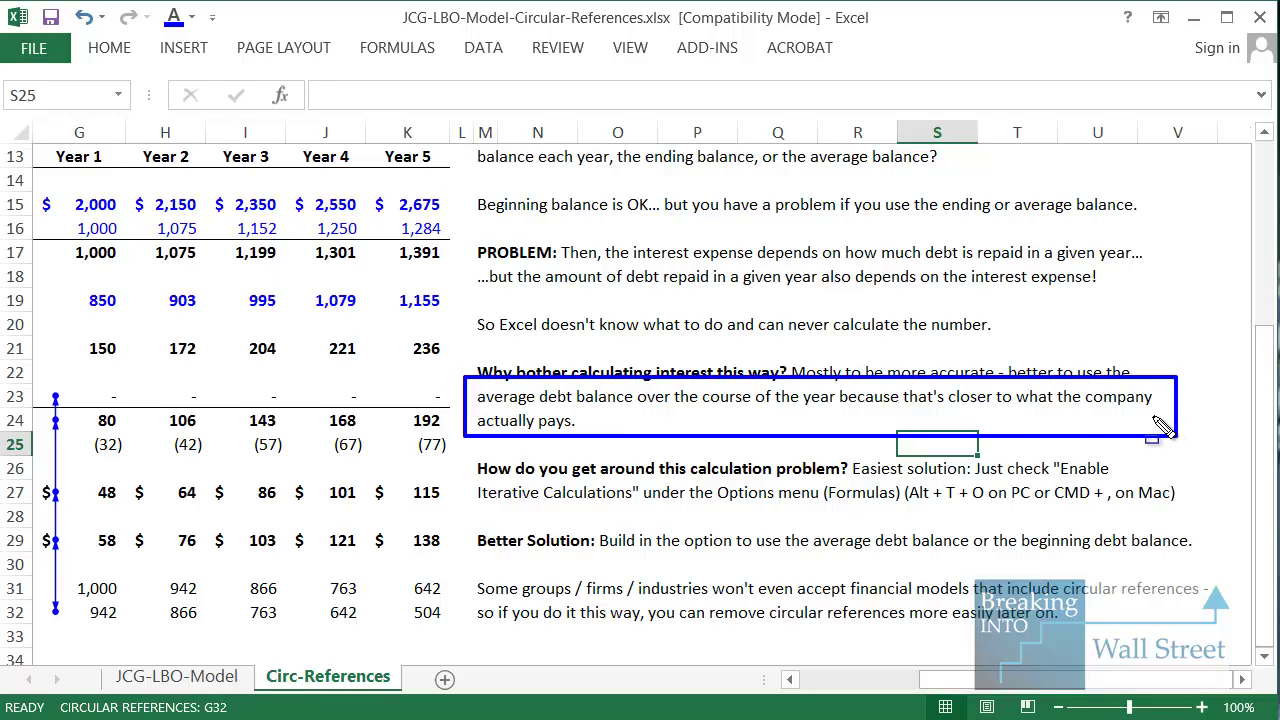
key("Escape")
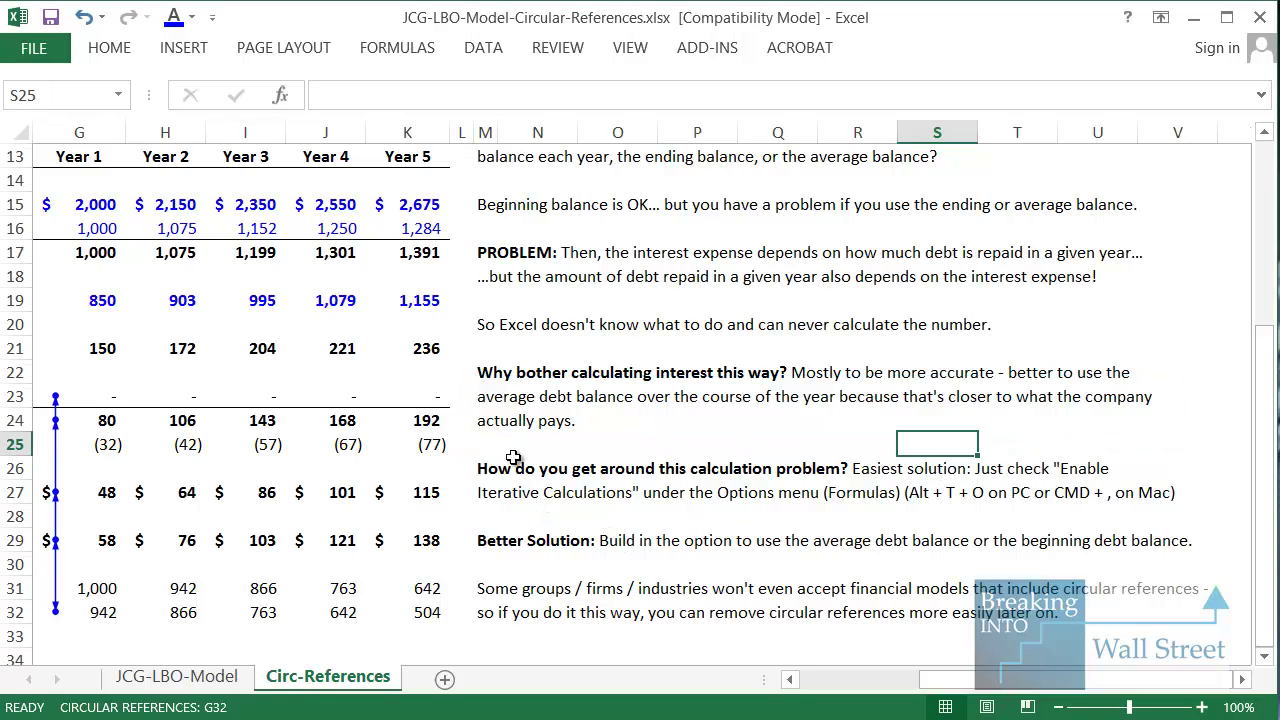
left_click_drag(480, 366, 555, 442)
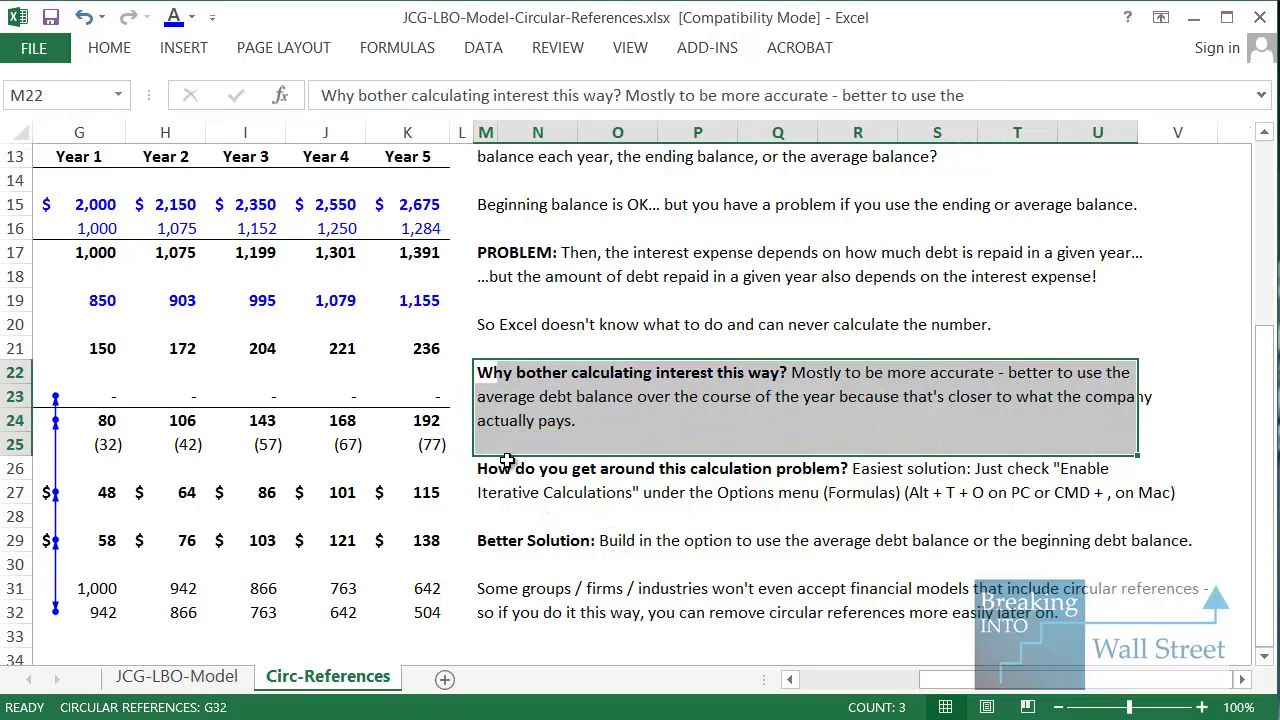
left_click_drag(499, 472, 1211, 498)
left_click(1094, 540)
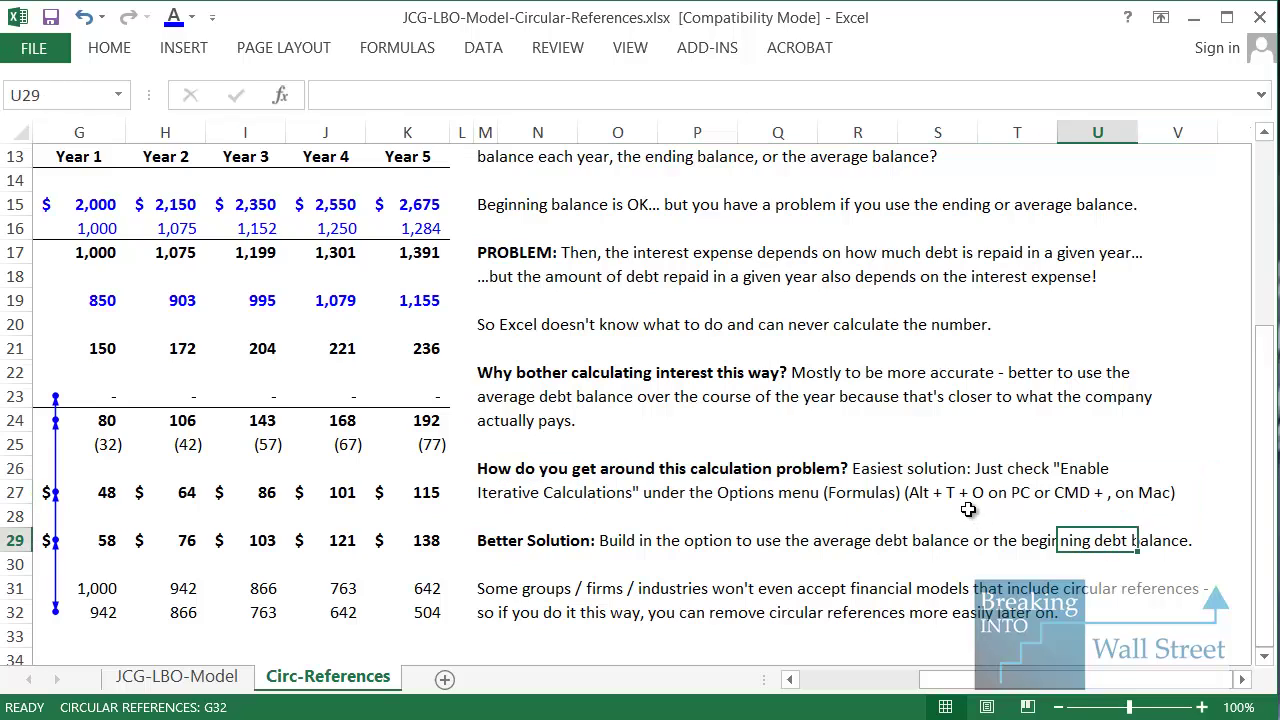
mouse_move(904, 468)
left_mouse_down()
mouse_move(943, 503)
mouse_move(998, 512)
left_mouse_up()
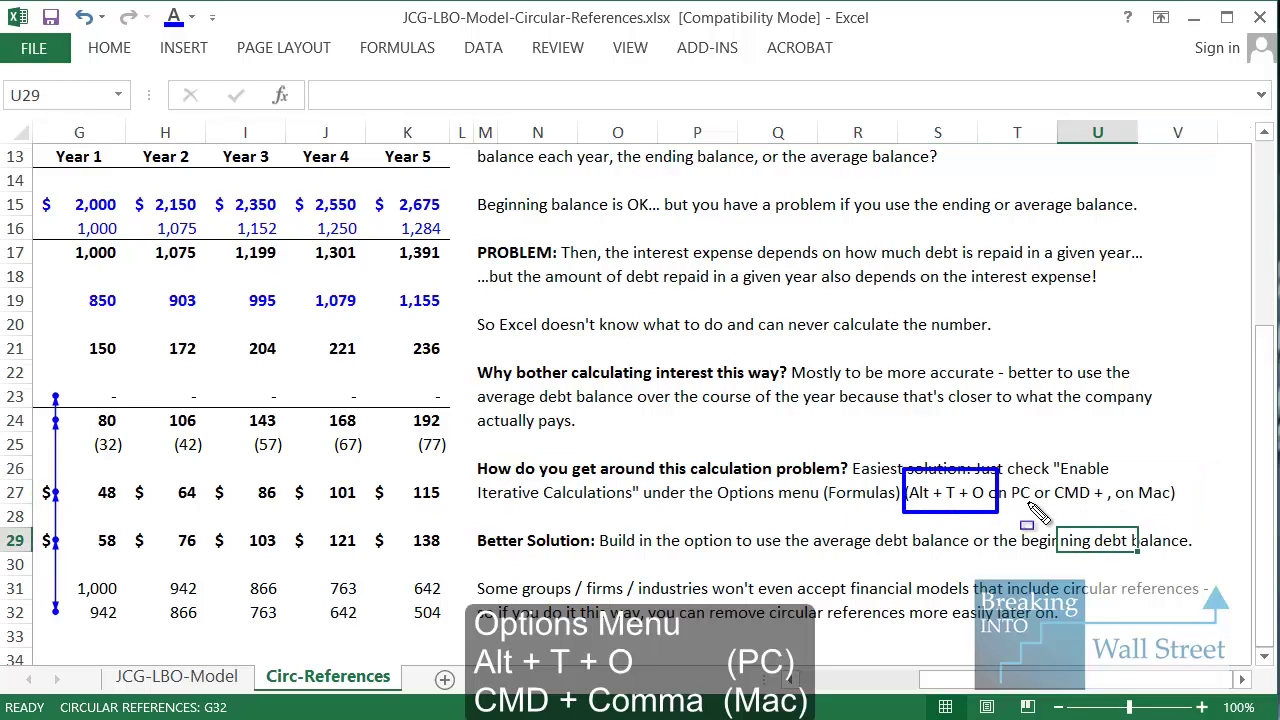
mouse_move(1048, 472)
left_mouse_down()
mouse_move(1228, 540)
mouse_move(1198, 512)
left_mouse_up()
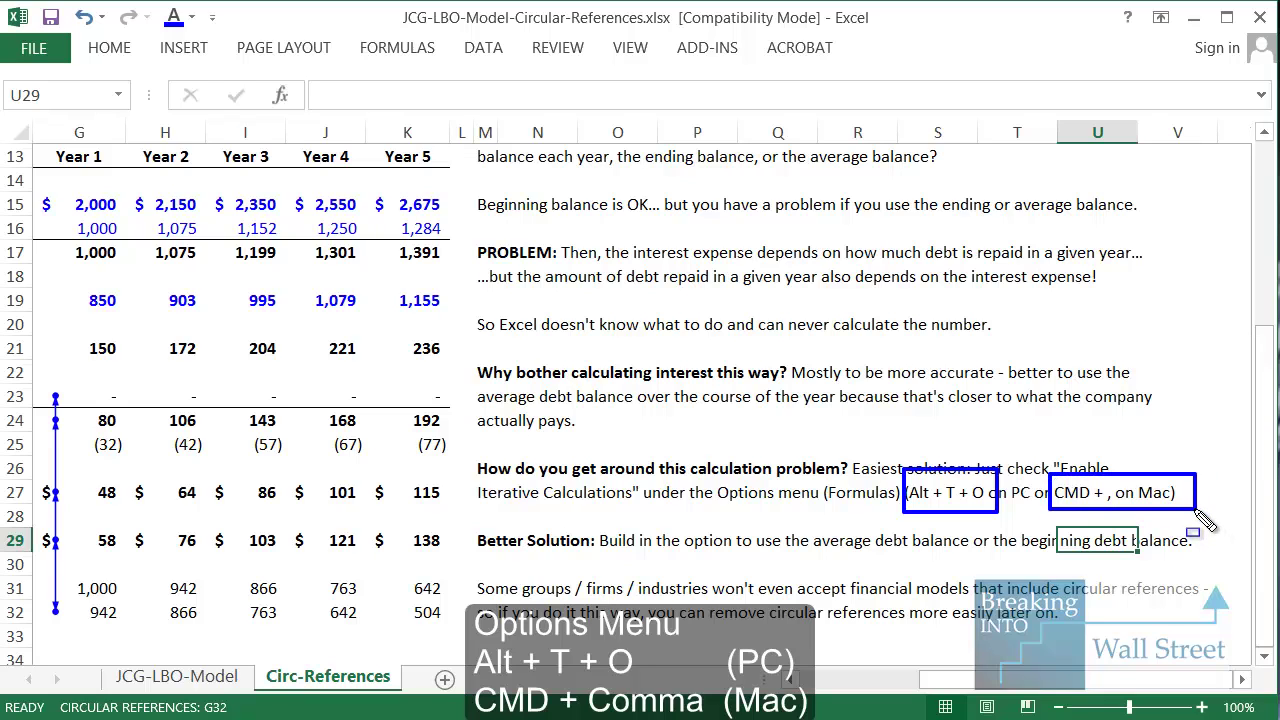
key("Escape")
Step: Enable iterative calculation in the Excel formula options, keeping 100 maximum iterations and a maximum change of 0.001
key("alt")
key("t")
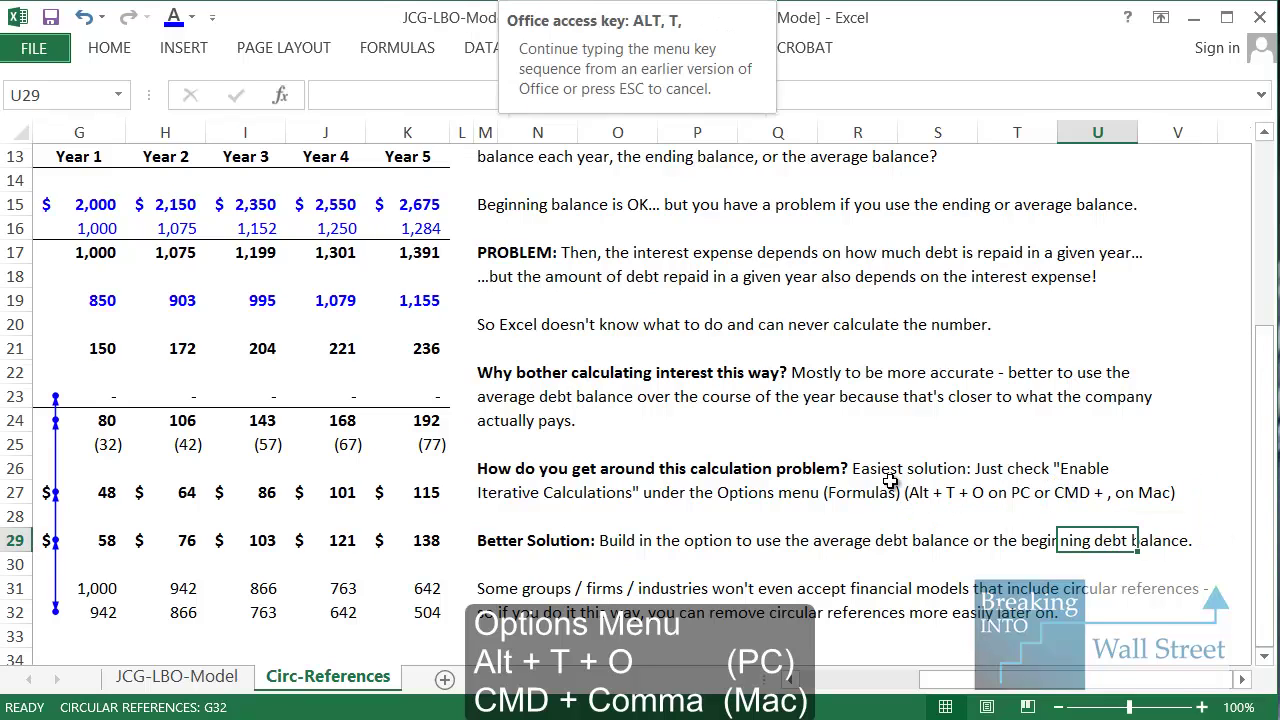
key("o")
left_click(217, 115)
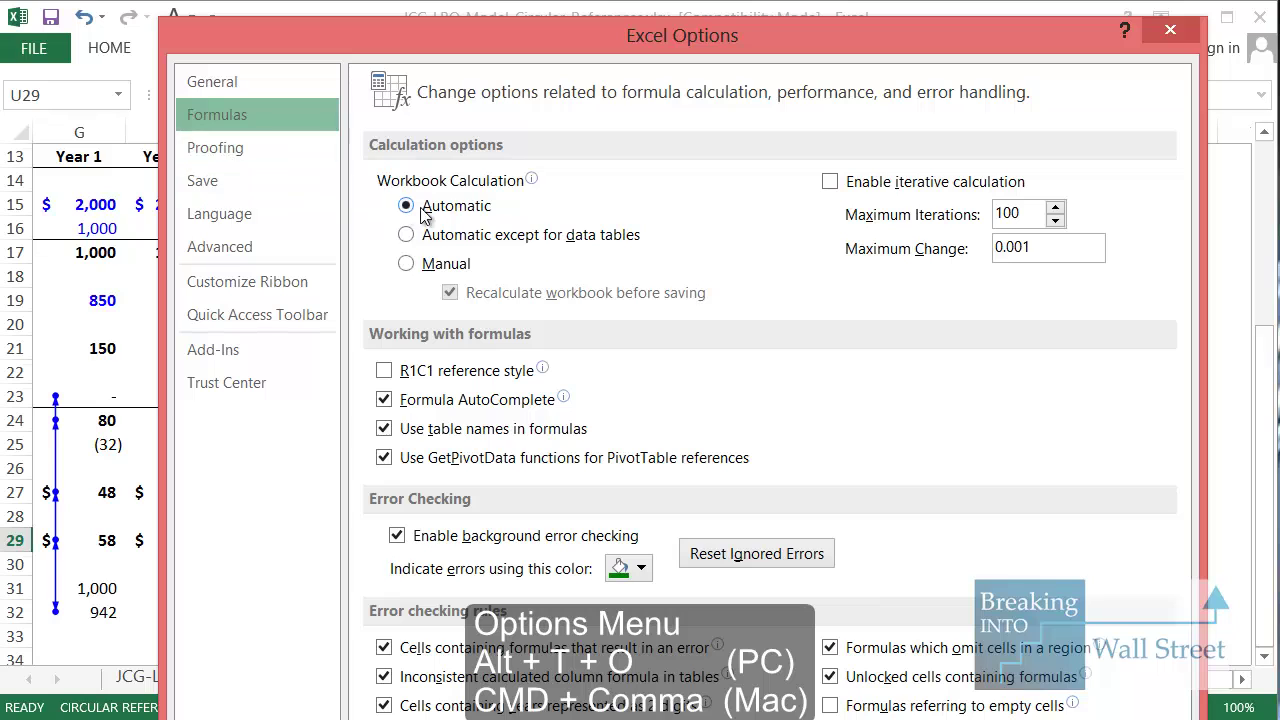
left_click_drag(668, 46, 535, 76)
left_click(830, 181)
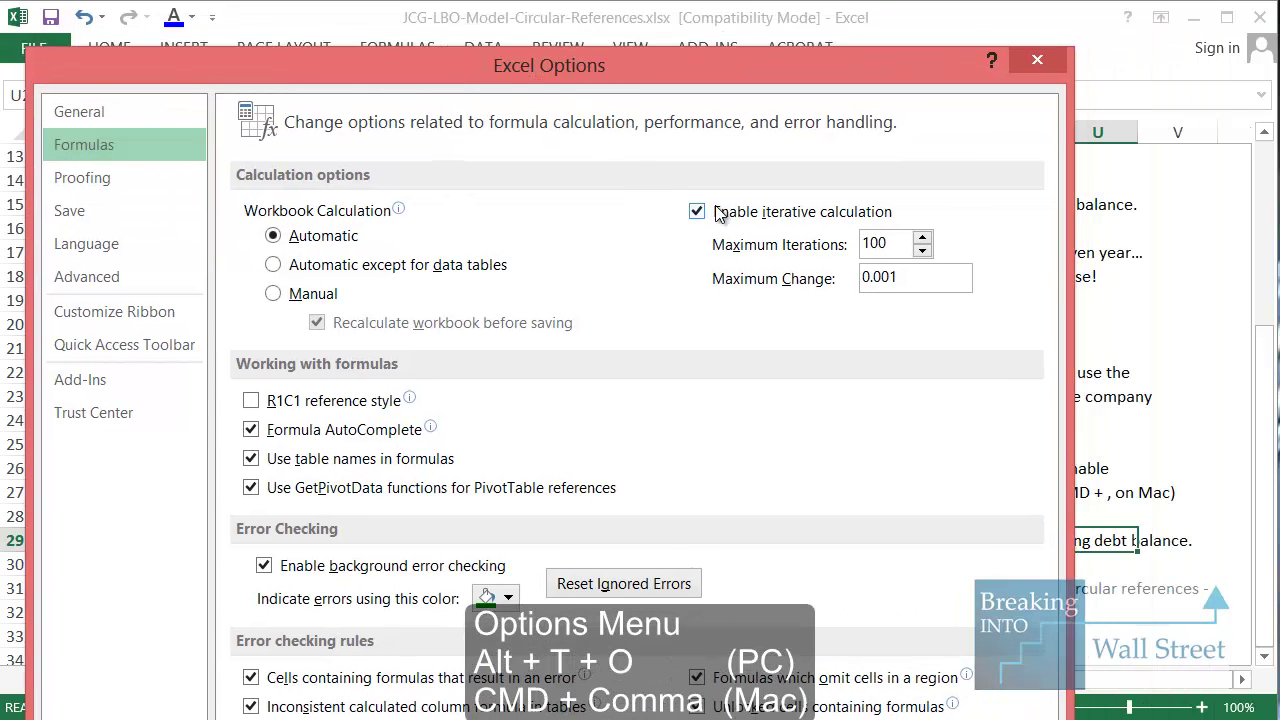
left_click_drag(645, 169, 1018, 309)
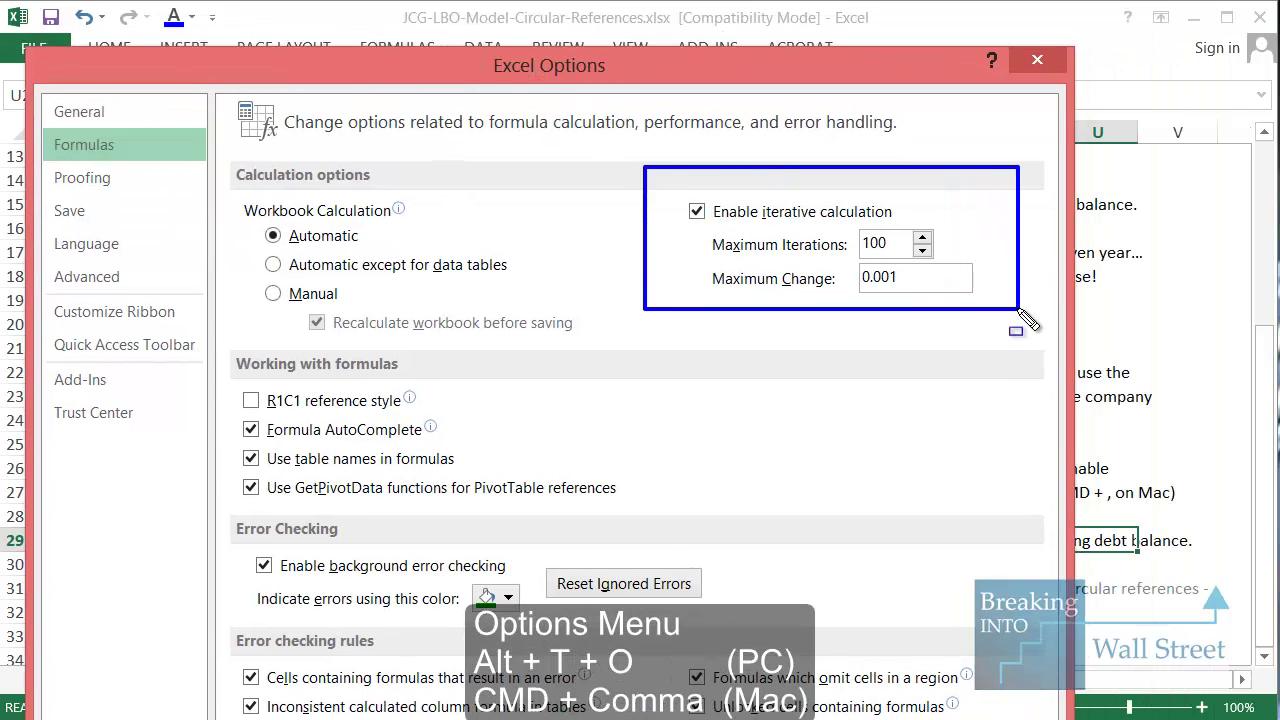
key("Escape")
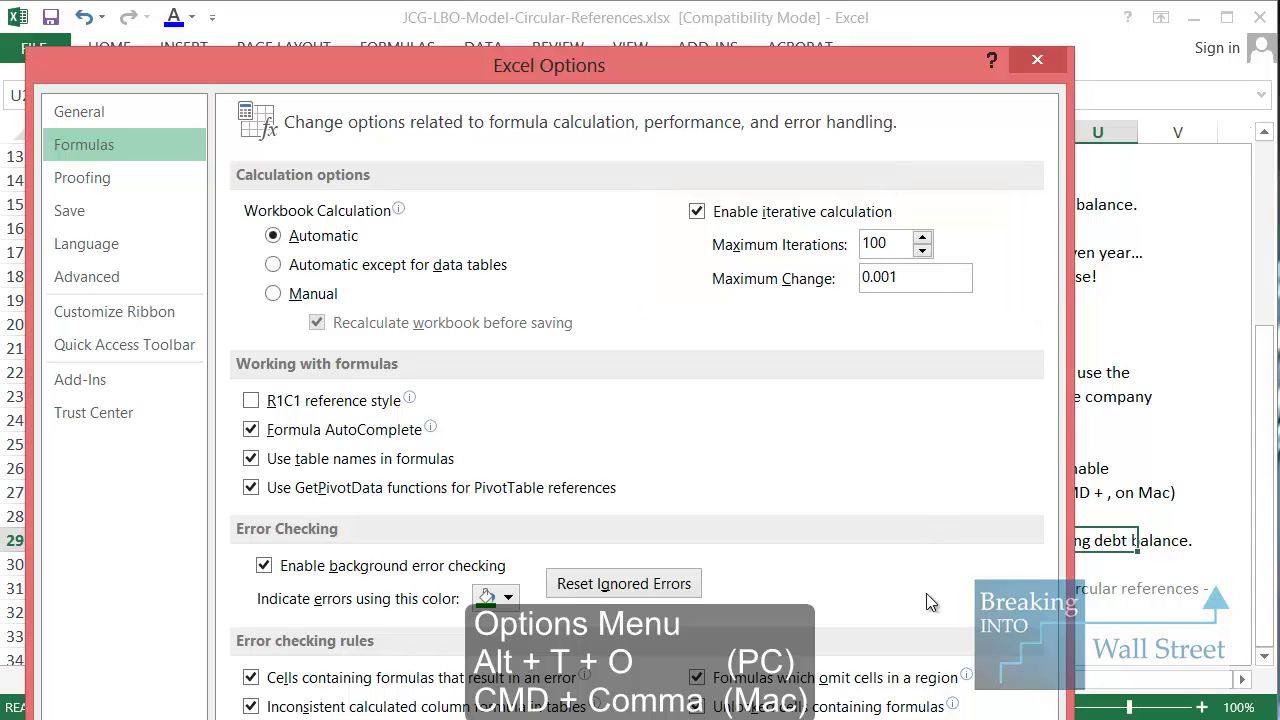
key("Return")
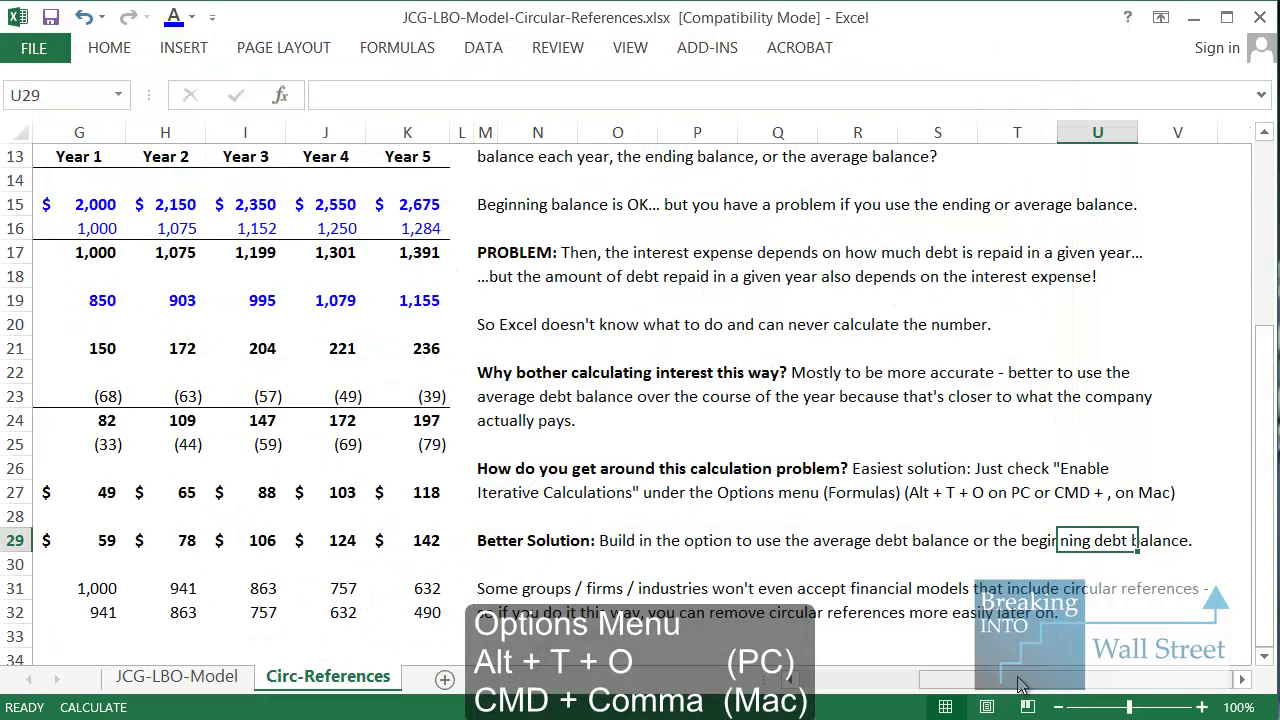
Step: Examine the recalculated Interest Income / (Expense) row for Years 1 to 5 and the workbook's calculation status
left_click_drag(830, 680, 795, 680)
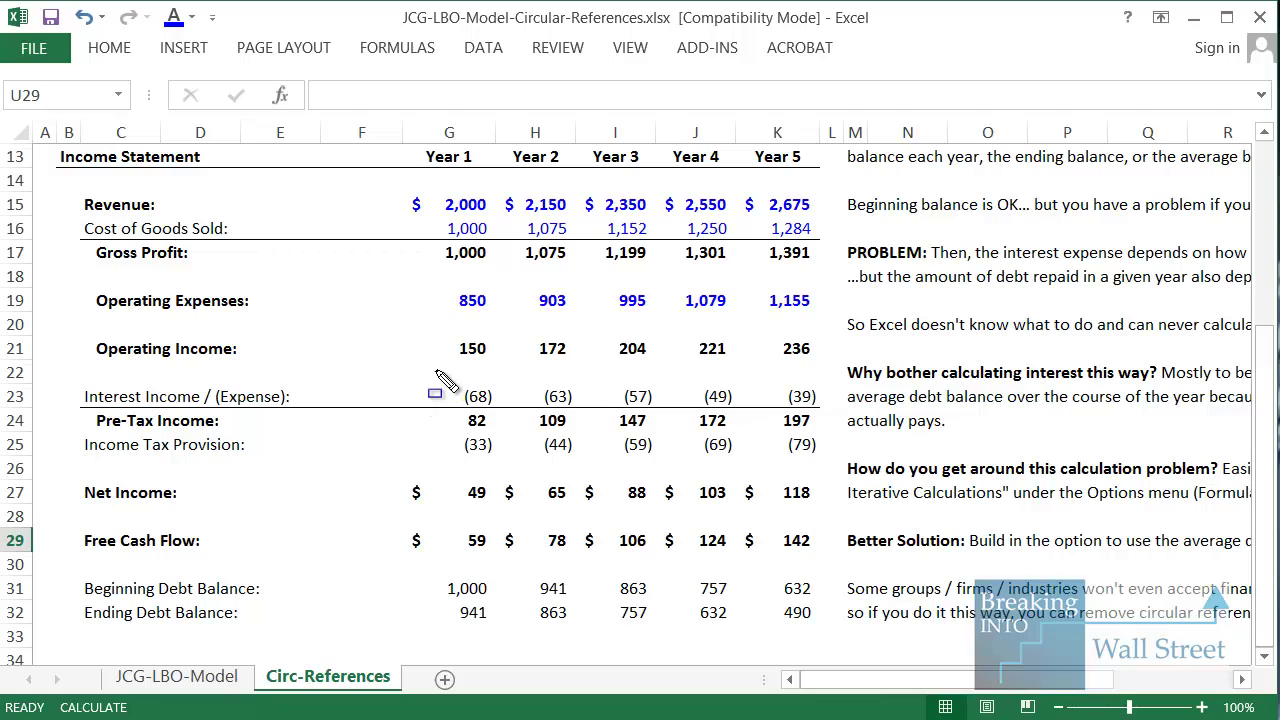
left_click_drag(436, 371, 821, 421)
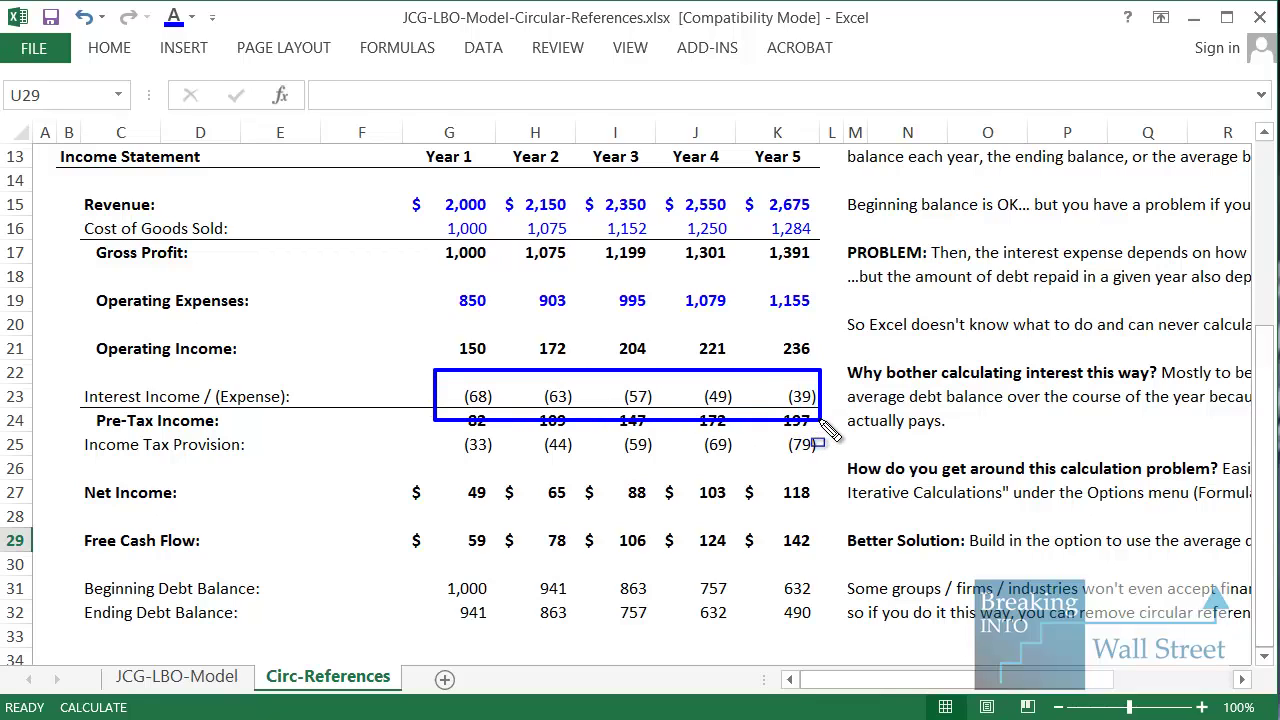
mouse_move(52, 684)
left_mouse_down()
mouse_move(104, 718)
mouse_move(198, 718)
left_mouse_up()
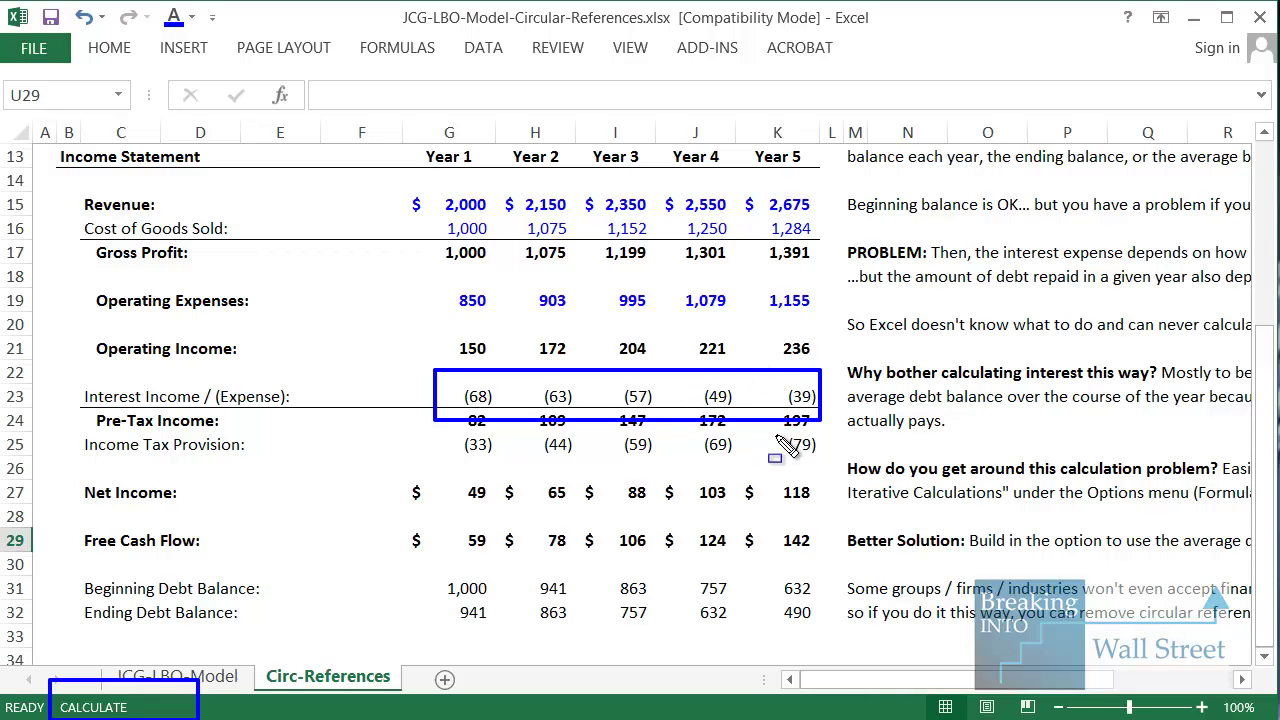
key("Escape")
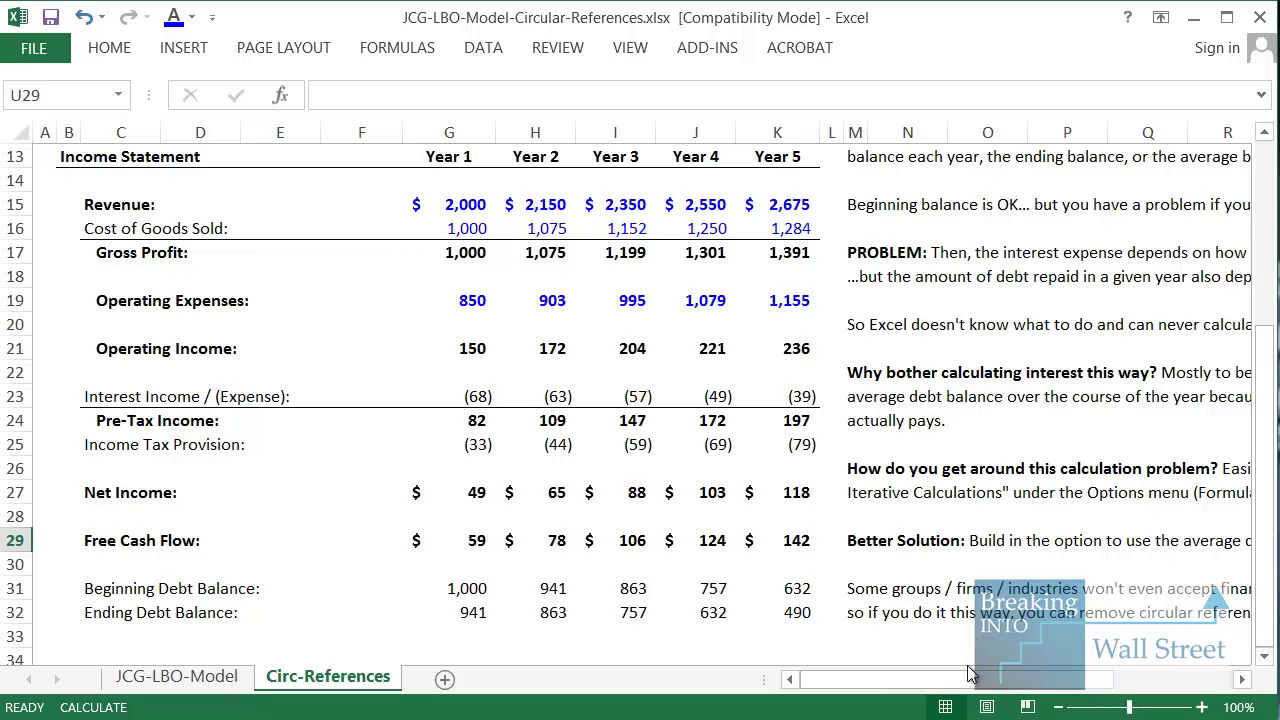
Step: Read the notes on the better solution of choosing between average and beginning debt balance, and why some firms reject circular references
left_click_drag(968, 675, 1088, 677)
left_click(858, 607)
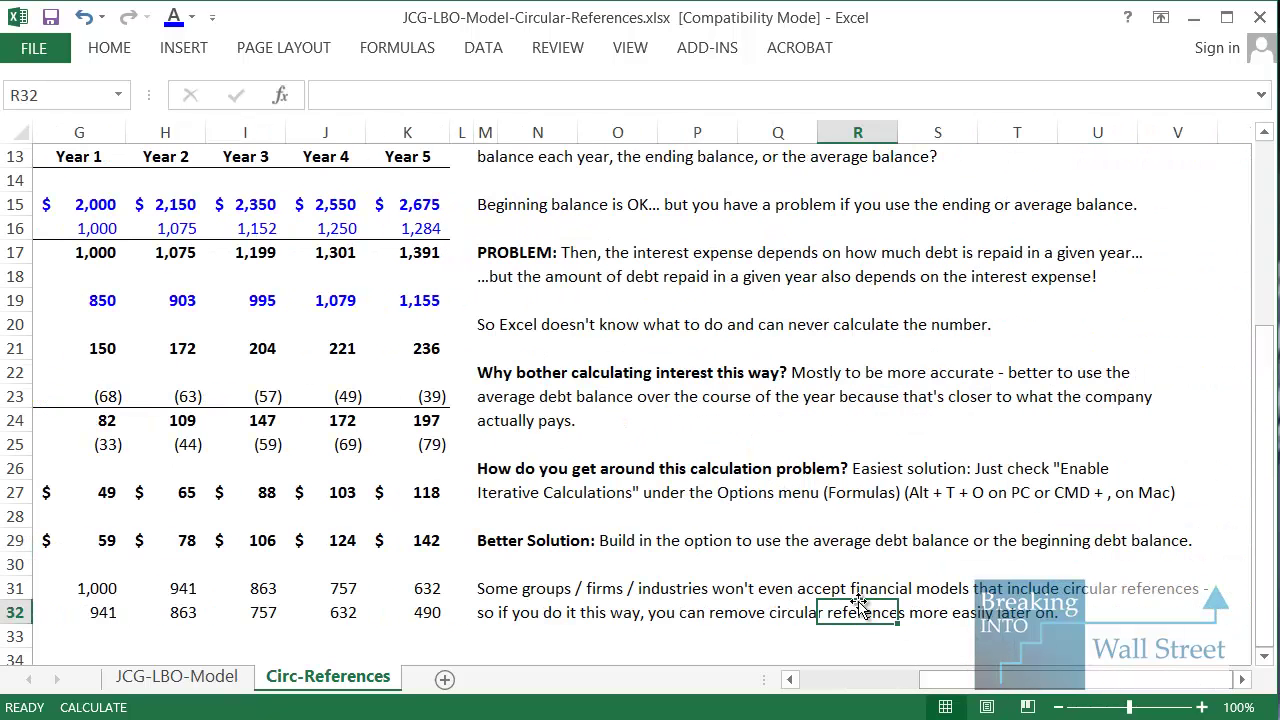
left_click(1178, 633)
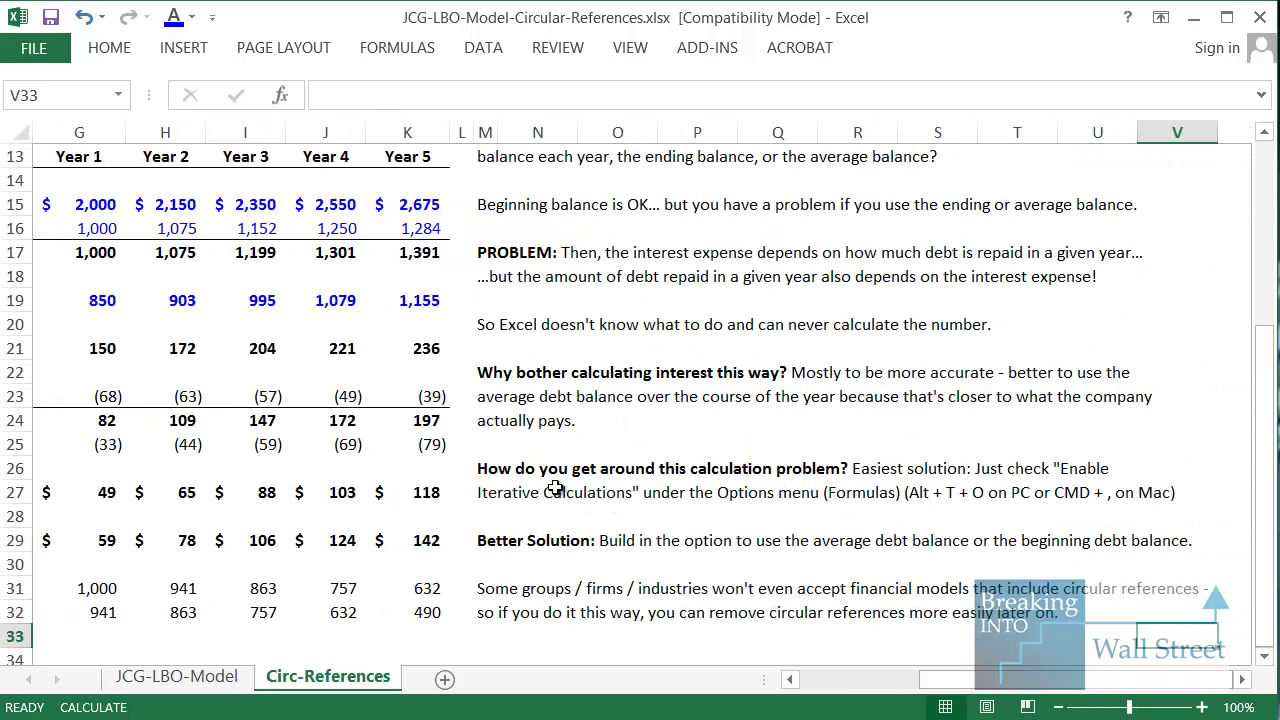
left_click_drag(490, 470, 1157, 491)
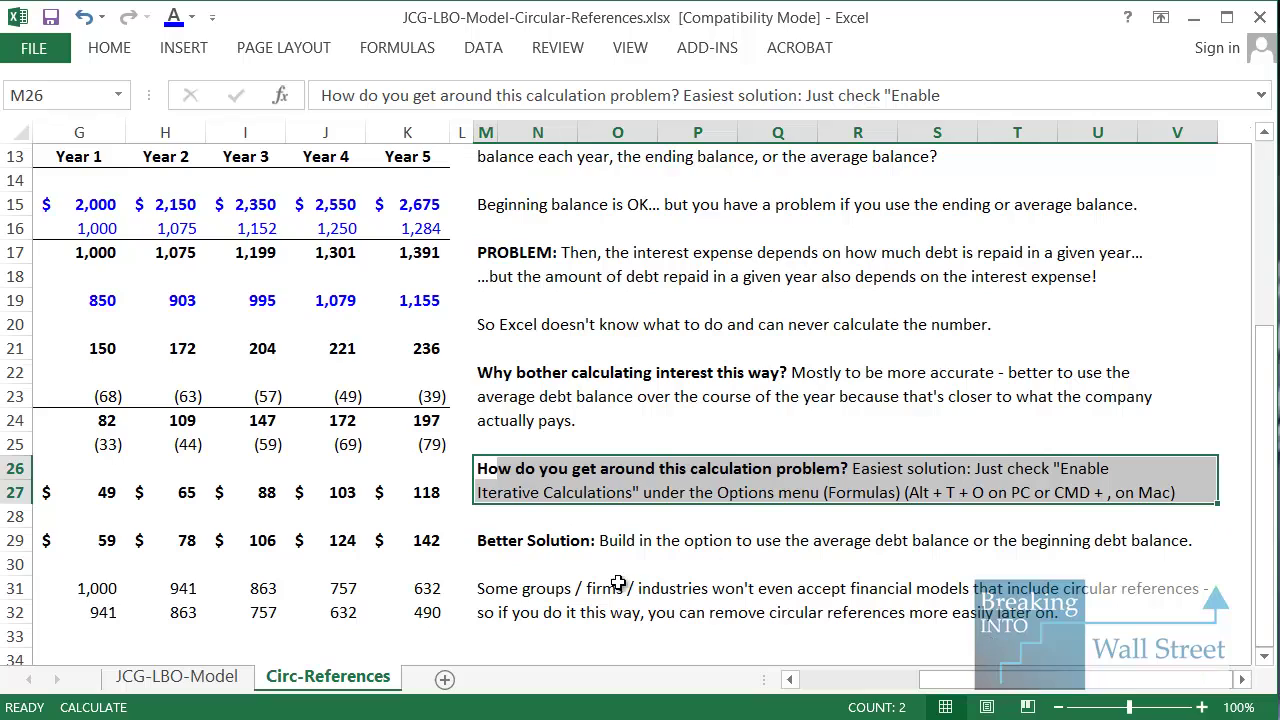
left_click(514, 562)
left_click_drag(1090, 572, 1233, 566)
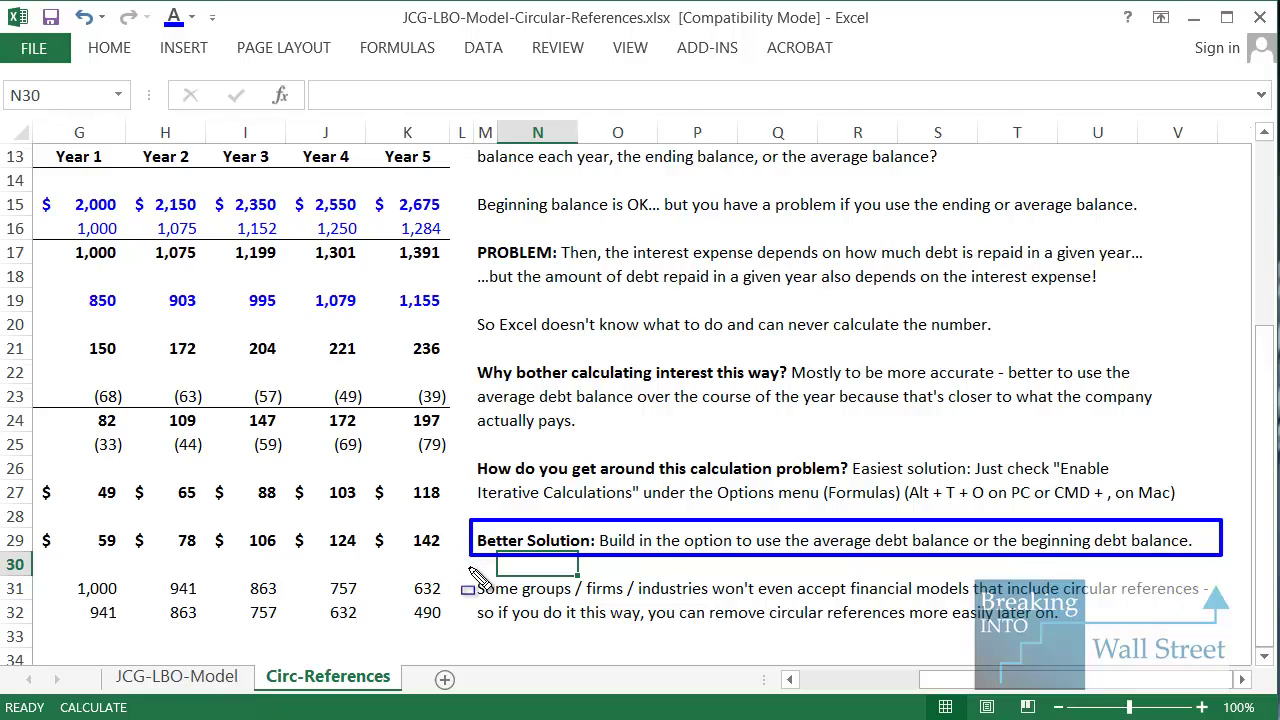
mouse_move(470, 568)
left_mouse_down()
mouse_move(1230, 608)
mouse_move(1232, 655)
left_mouse_up()
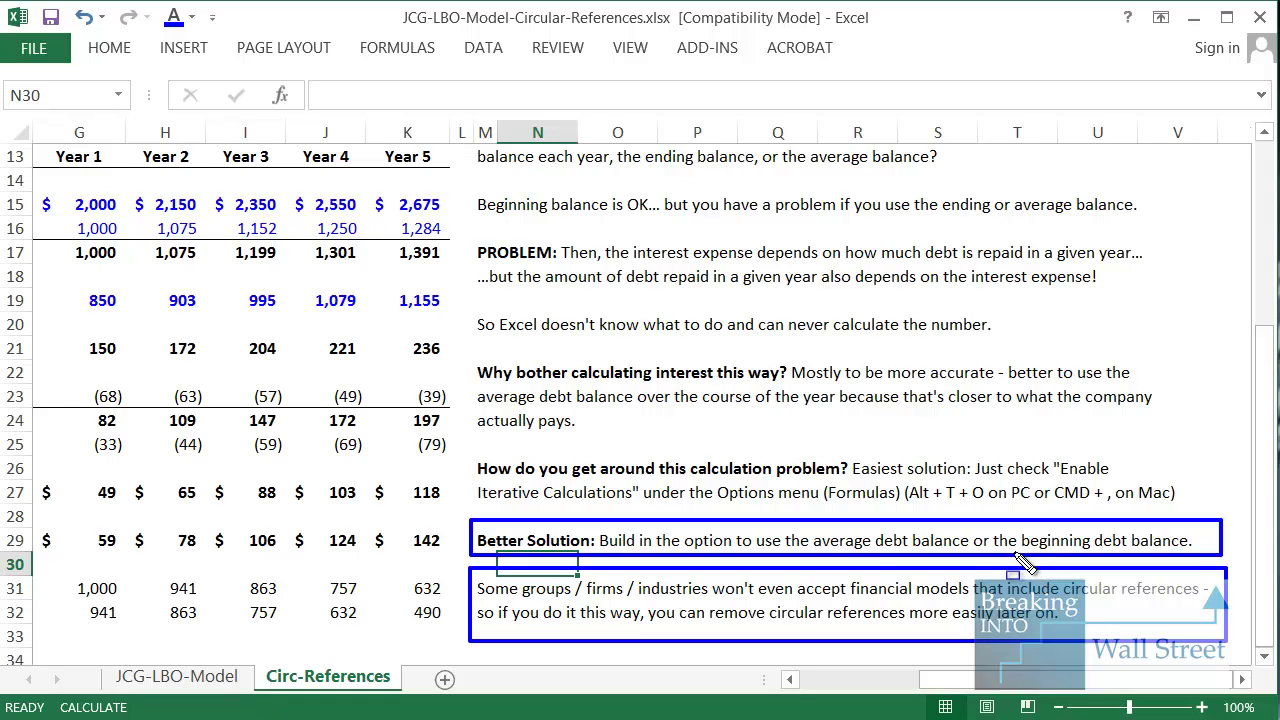
key("Escape")
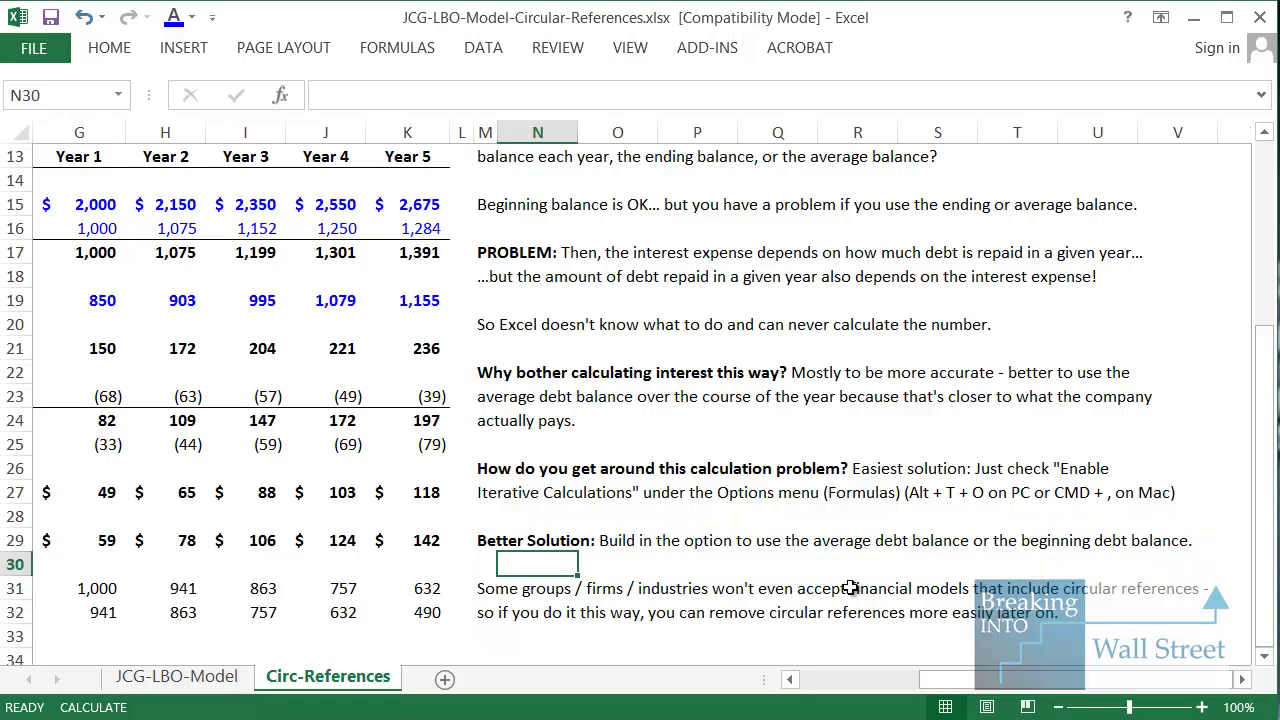
Step: Inspect the average-balance interest formulas in H23 and G23 and select the interest expense row from Year 1 to Year 5
left_click_drag(885, 679, 775, 679)
left_click(510, 426)
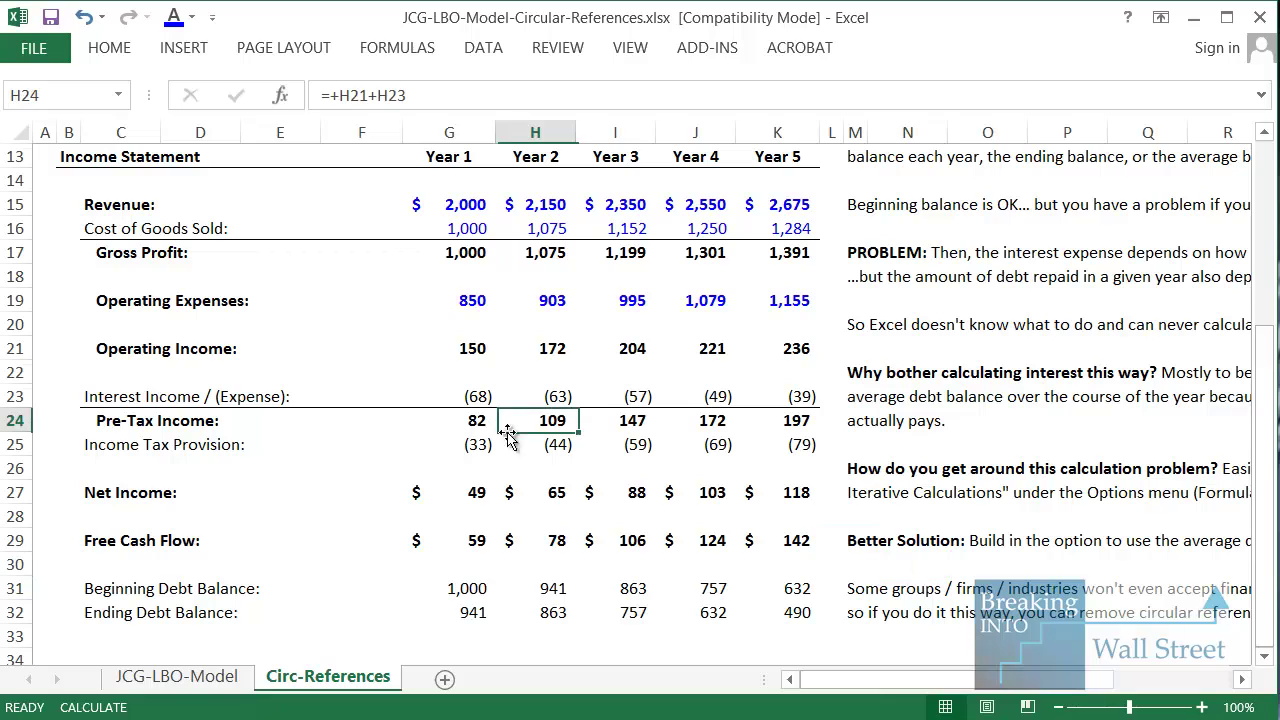
key("Up")
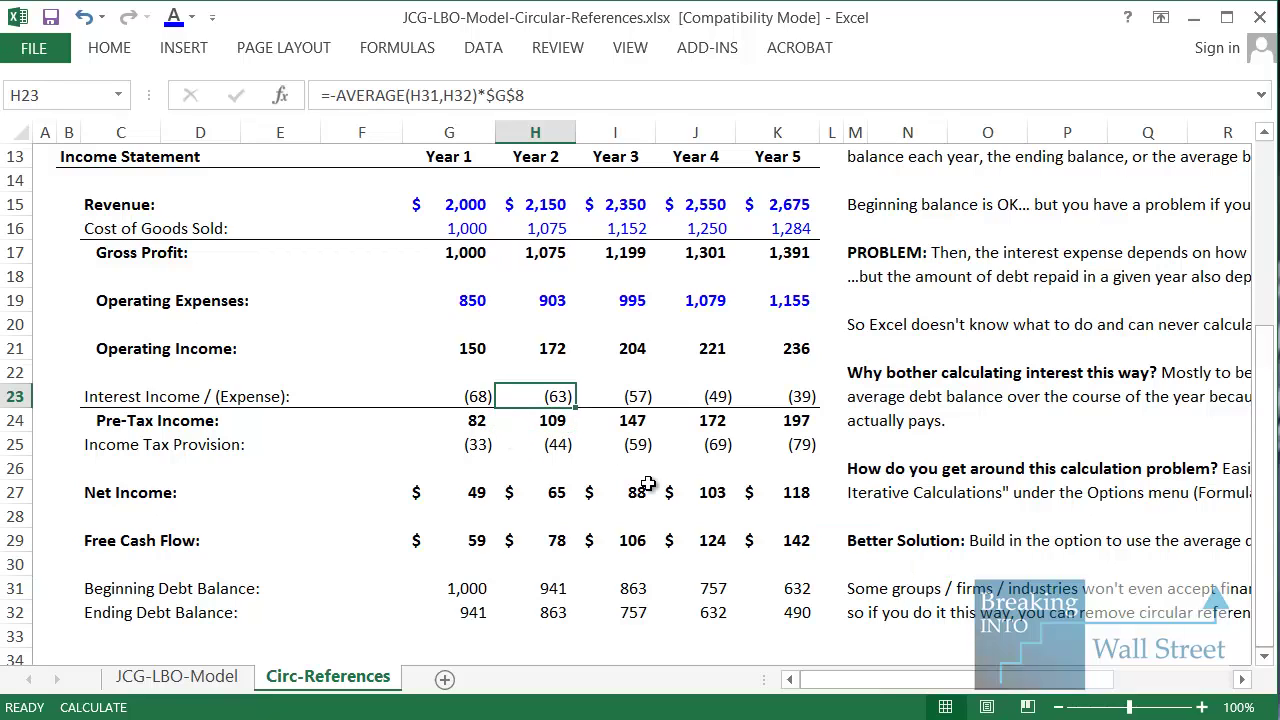
key("Left")
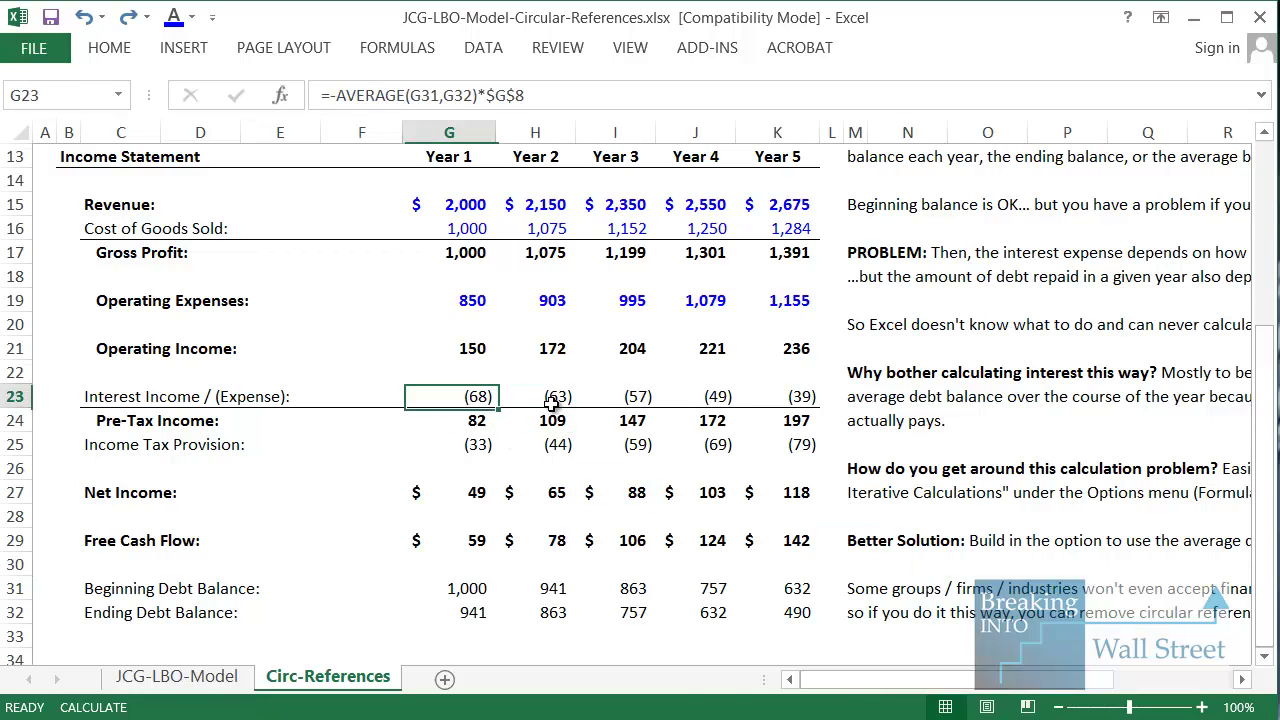
key("shift+Right")
key("shift+Right")
key("shift+Right")
key("shift+Right")
Step: Overwrite the Year 3 Net Income formula in I27 with the text "fa" and examine the effect on Years 3 to 5
left_click(628, 490)
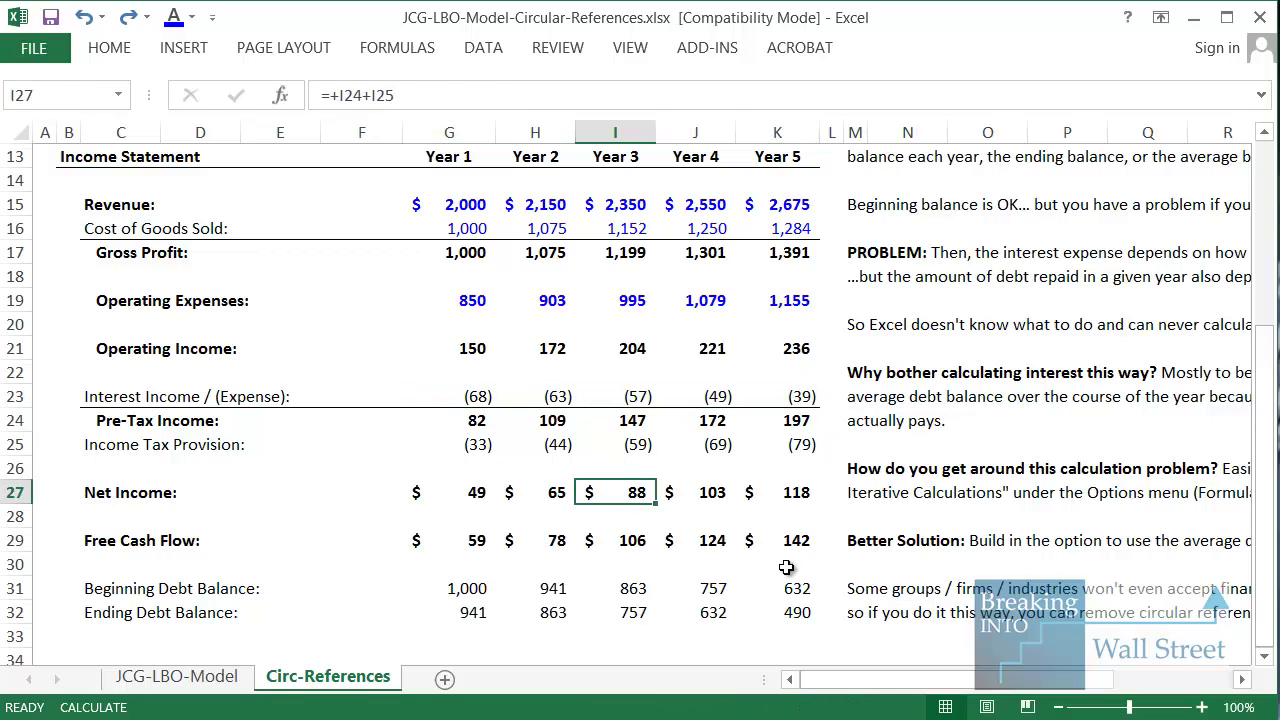
type("fa")
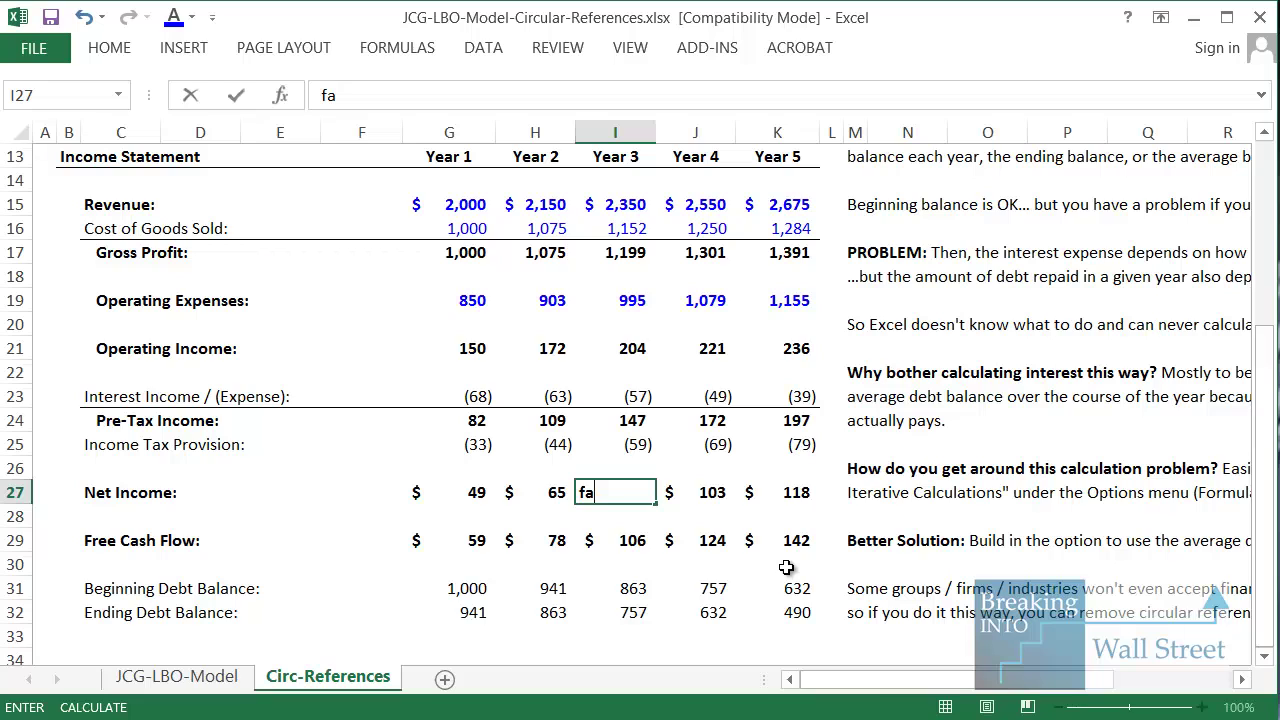
key("ctrl+Return")
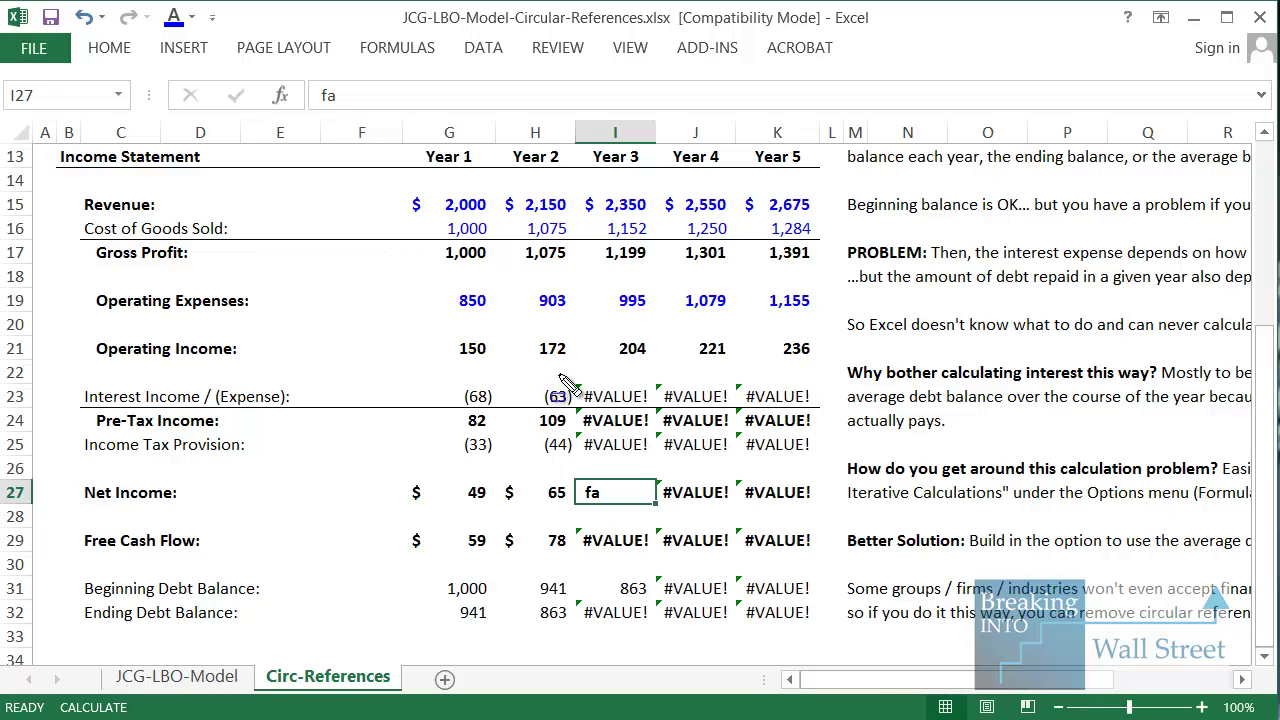
mouse_move(561, 374)
left_mouse_down()
mouse_move(752, 600)
mouse_move(828, 650)
left_mouse_up()
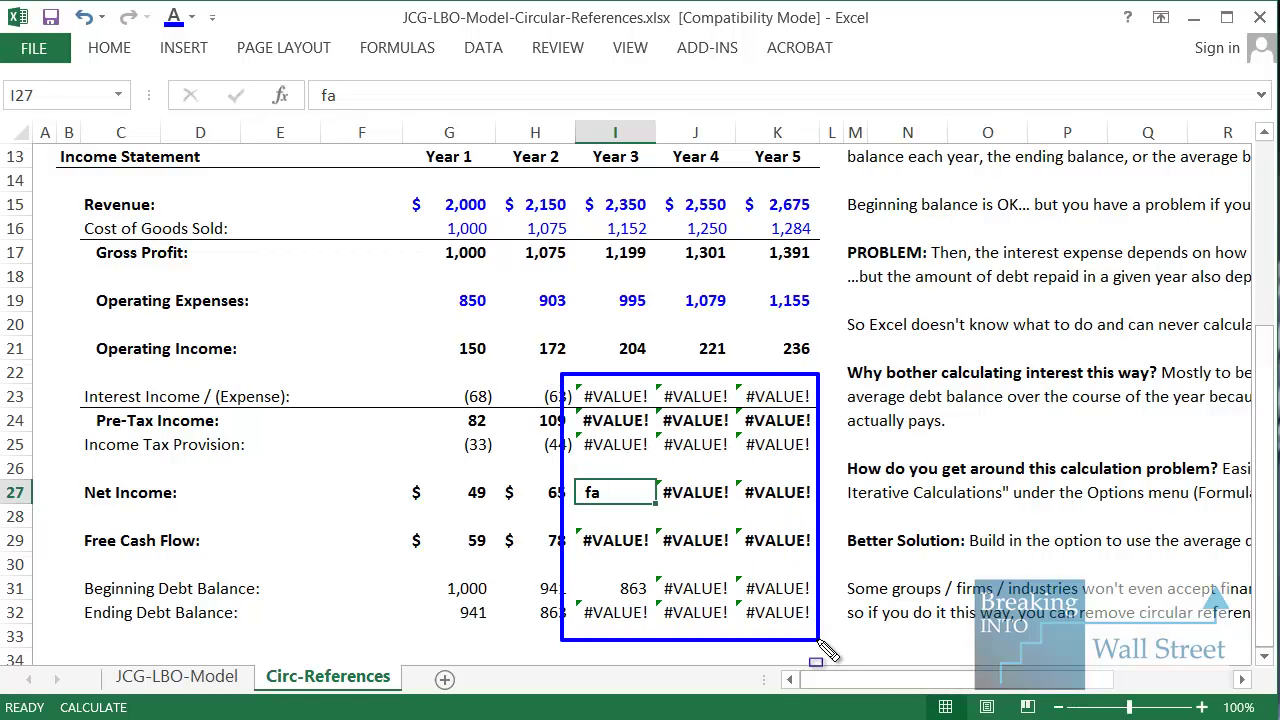
key("Escape")
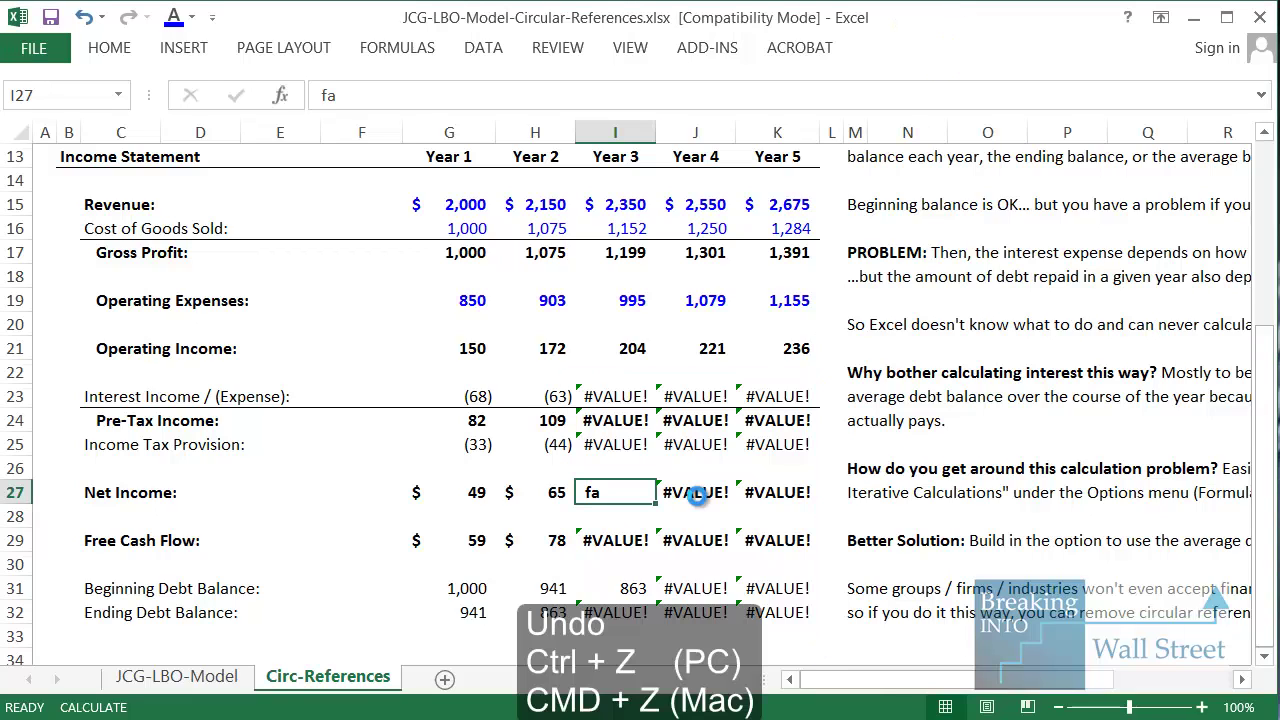
Step: Undo the text entry in Year 3 Net Income and go to the Year 3 interest expense formula in I23
key("ctrl+z")
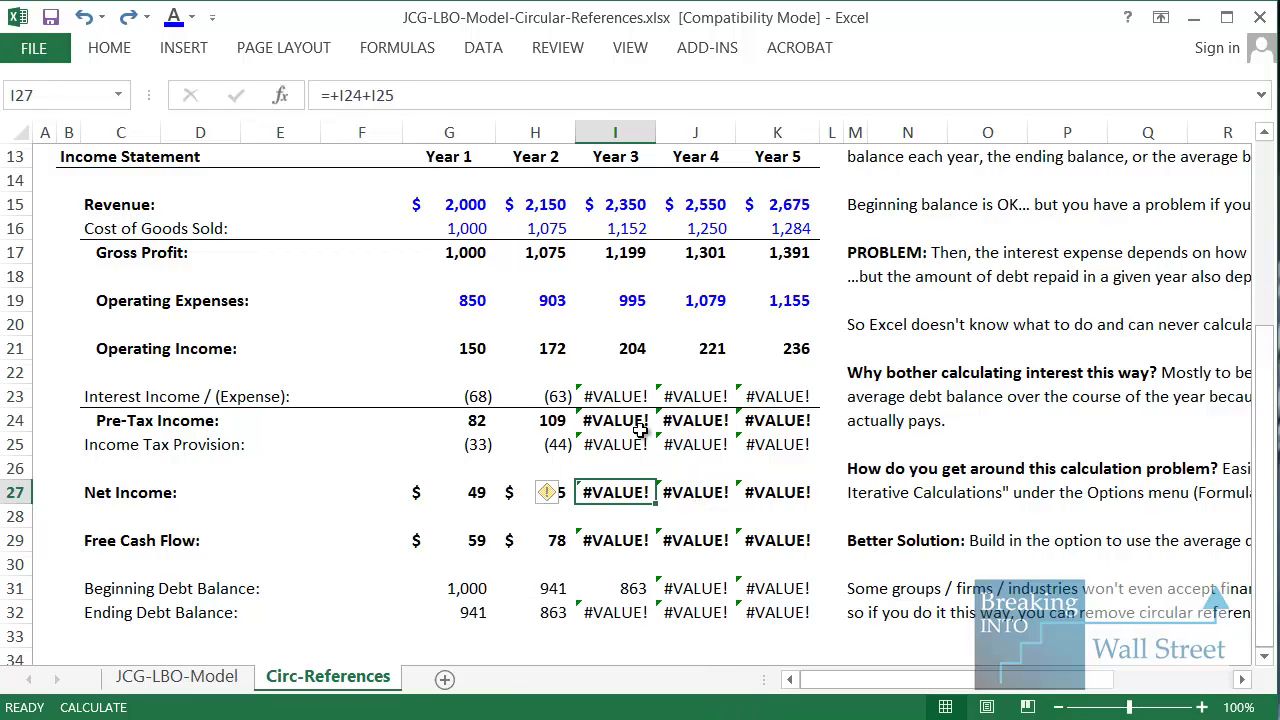
key("Up")
key("Up")
key("Up")
key("Up")
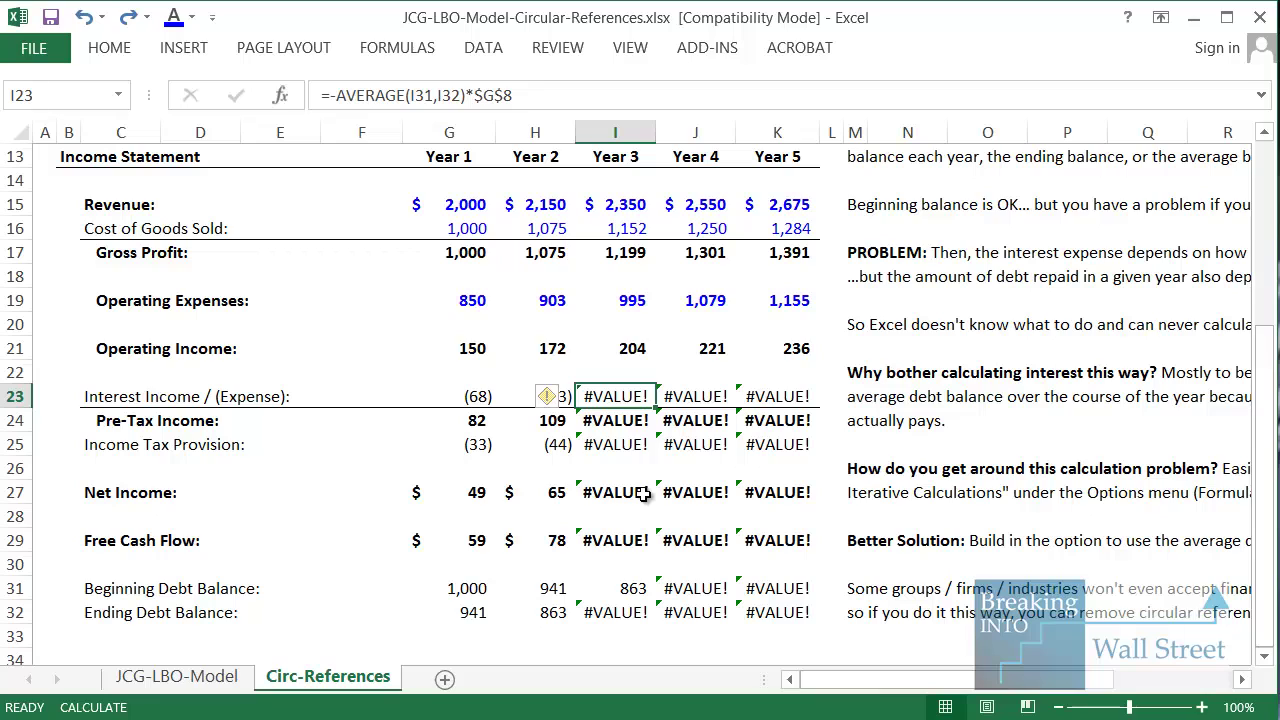
Step: Clear the interest expense formulas for Year 3 through Year 5 in I23:K23
key("shift+Right")
key("shift+Right")
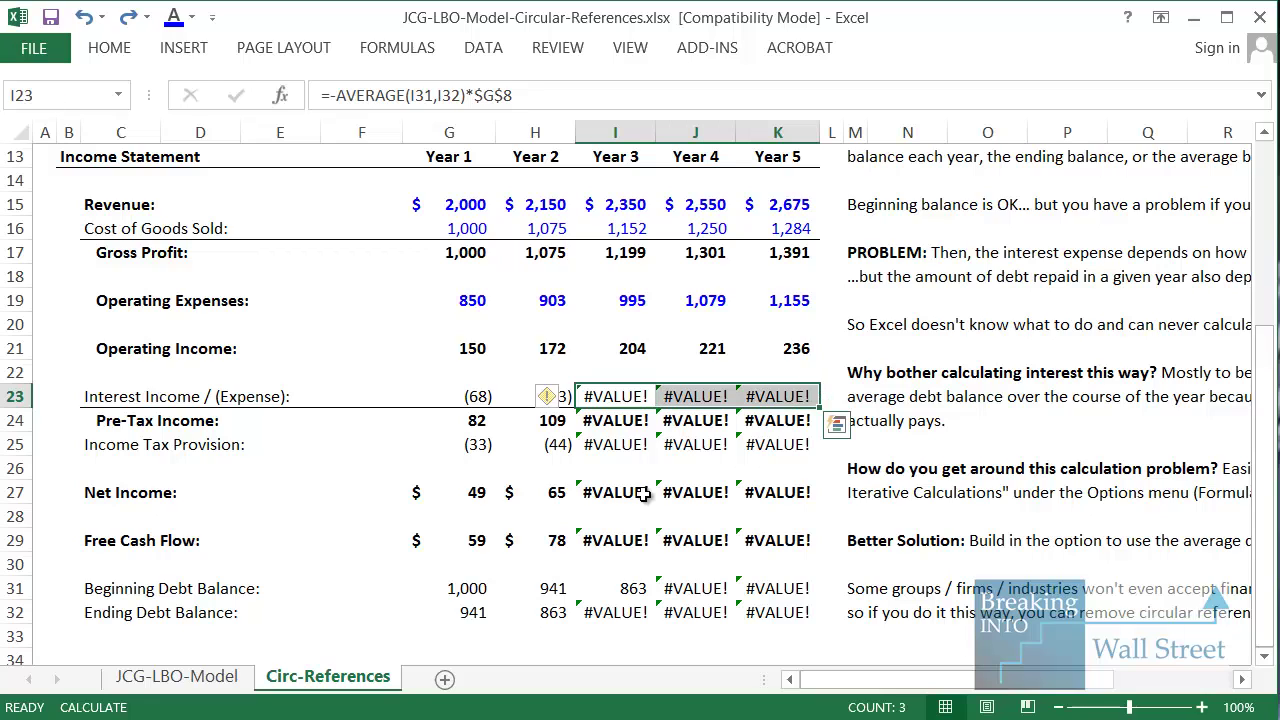
key("Delete")
Step: Fill the Year 2 interest expense formula from H23 across to Year 5 to rebuild the cleared cells
key("Left")
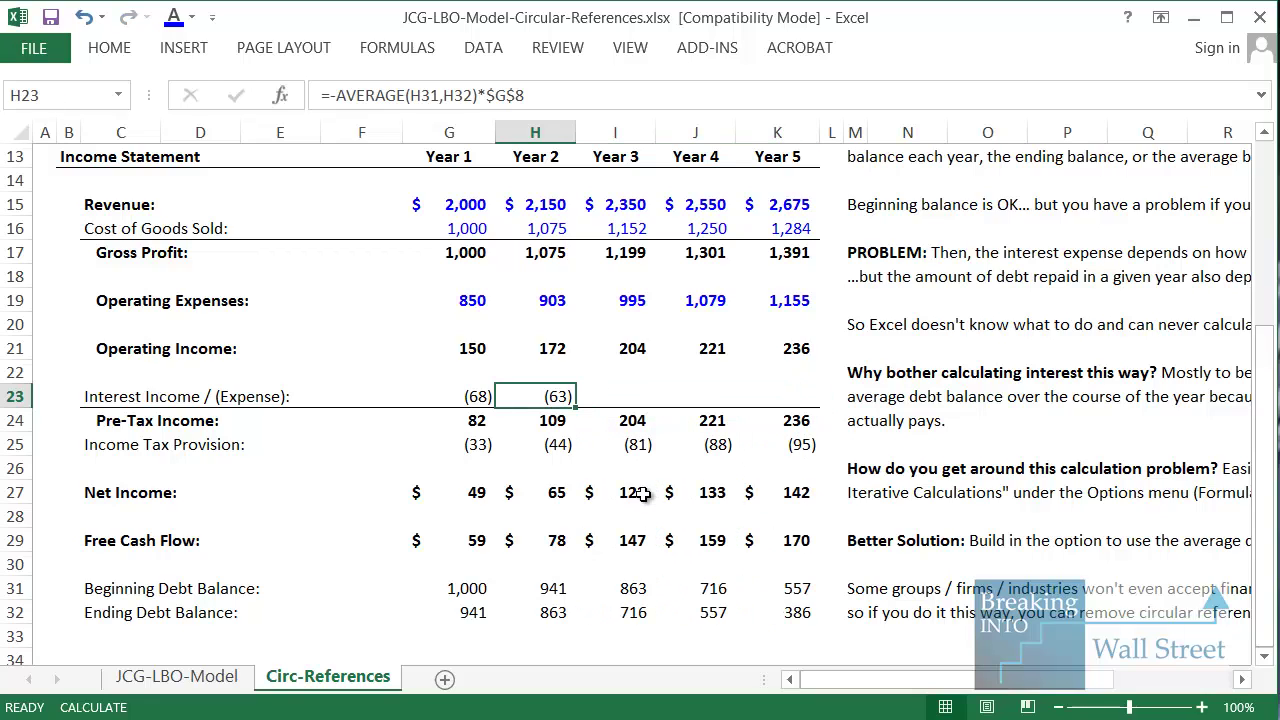
key("shift+Right")
key("shift+Right")
key("shift+Right")
key("ctrl+r")
key("Right")
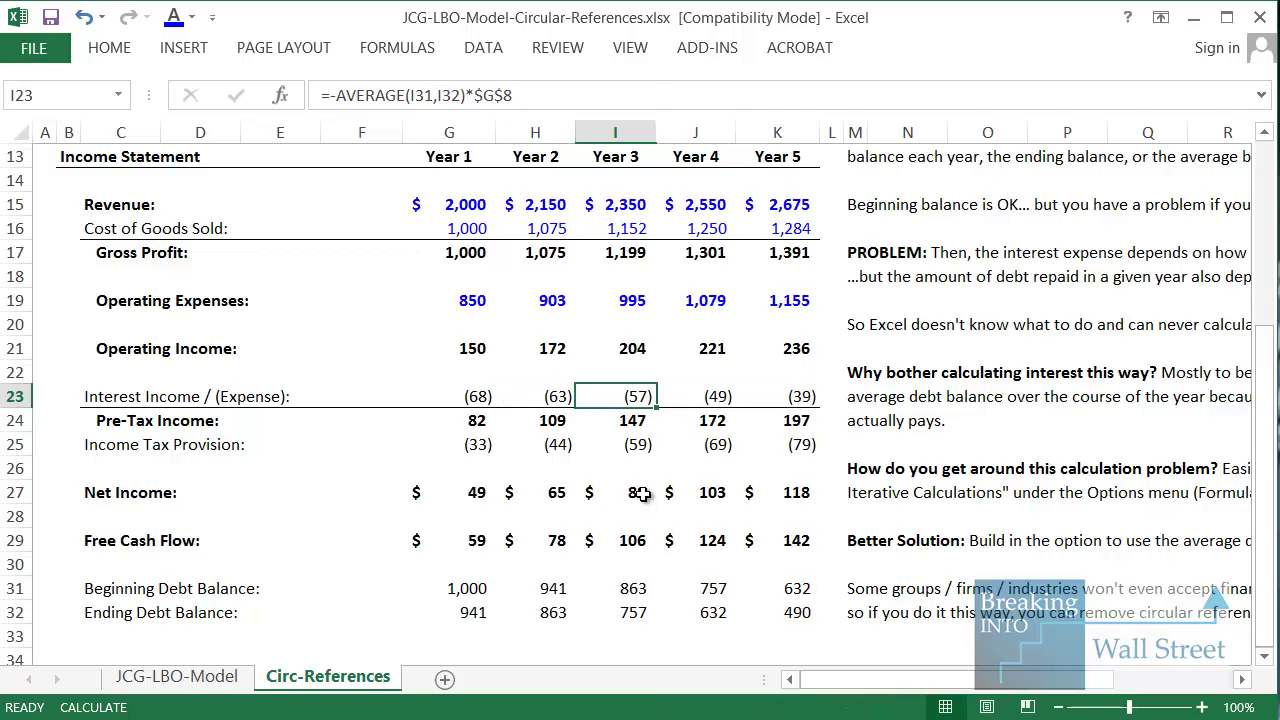
Step: Inspect the rebuilt interest expense formulas in I23, J23 and K23, and the Year 3 Net Income formula in I27
key("F2")
key("Escape")
key("Right")
key("F2")
key("Escape")
key("Right")
key("F2")
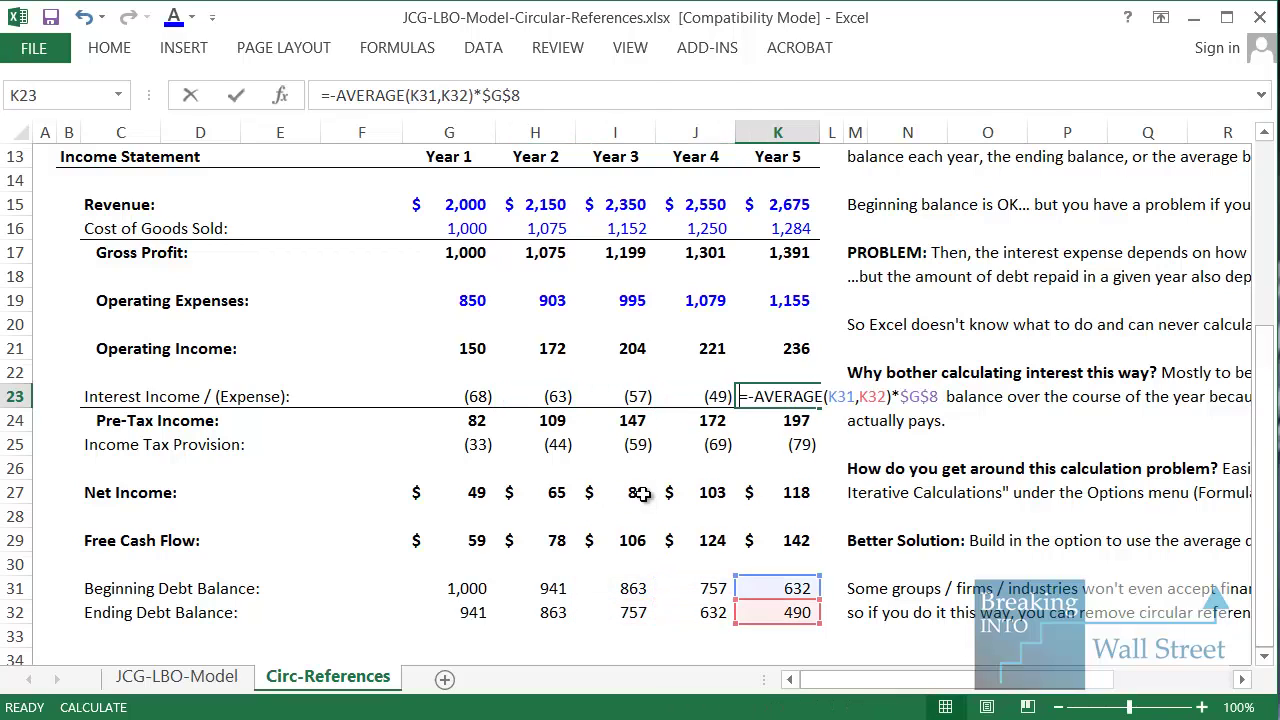
key("Escape")
key("Left")
key("Left")
key("F2")
key("Escape")
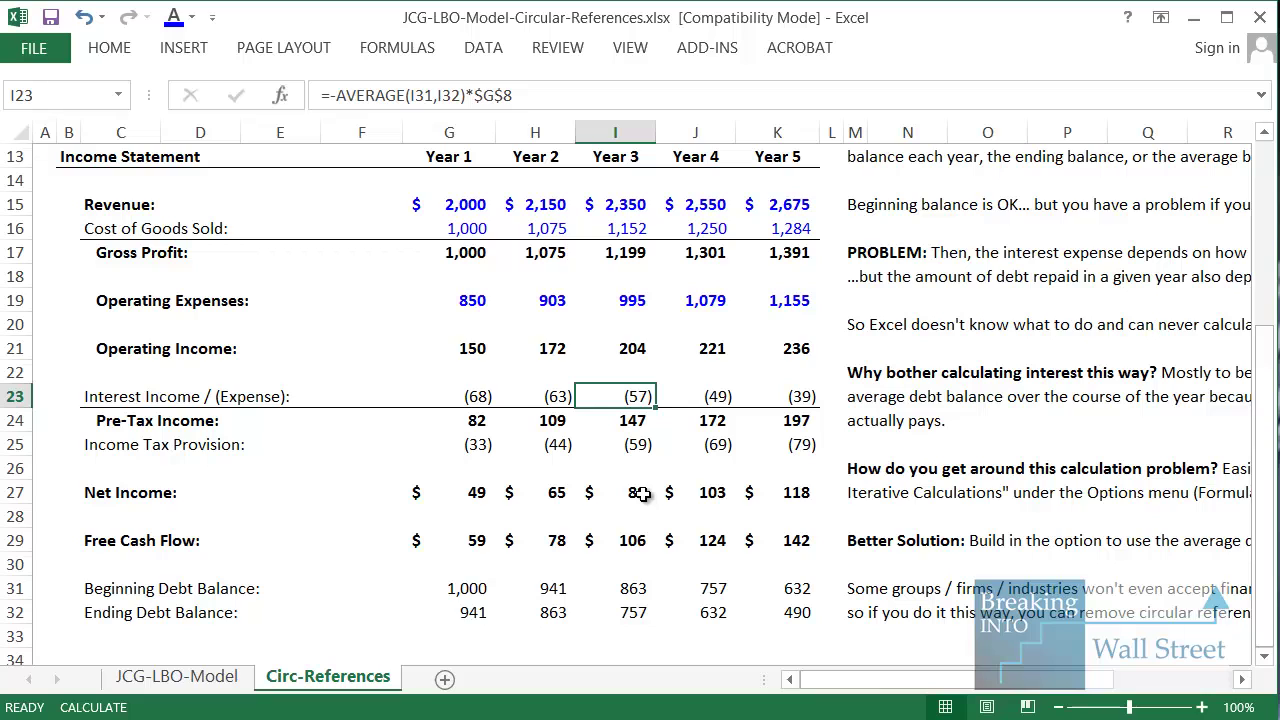
left_click(641, 494)
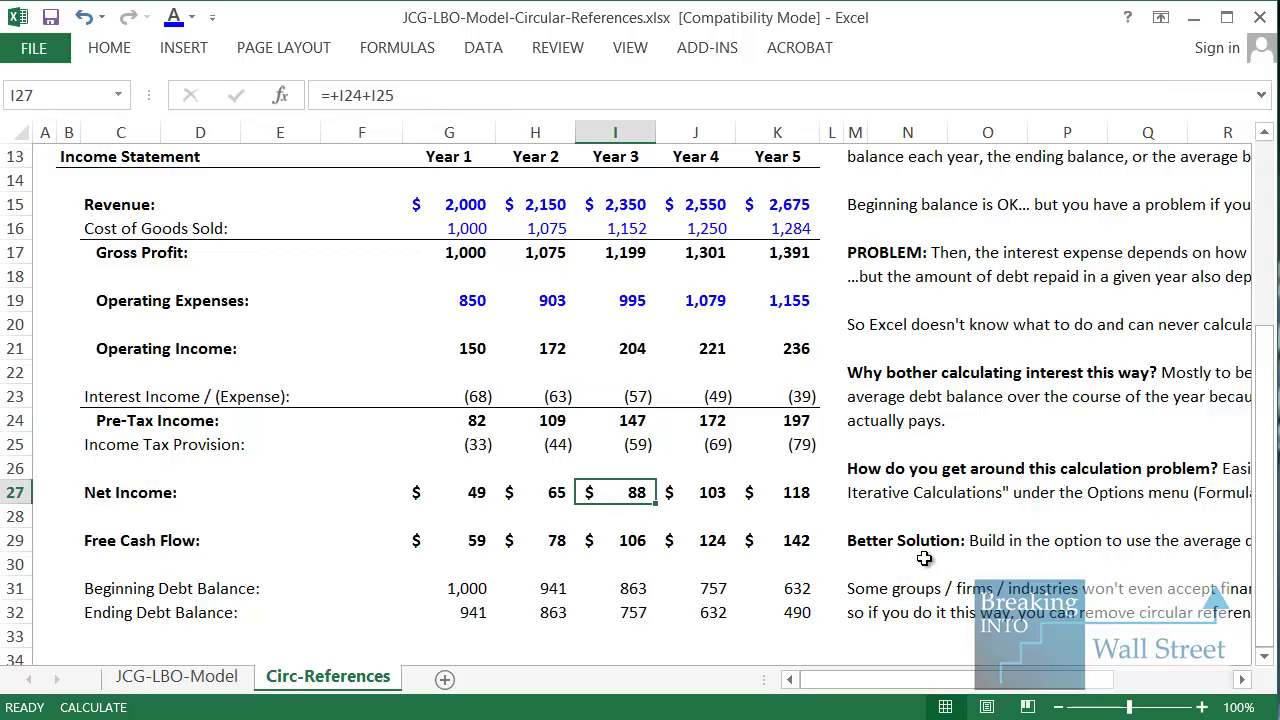
Step: Enter 1 for Allow Circular References? in G11 of the assumptions
left_click(428, 398)
scroll(465, 405, "up", 3)
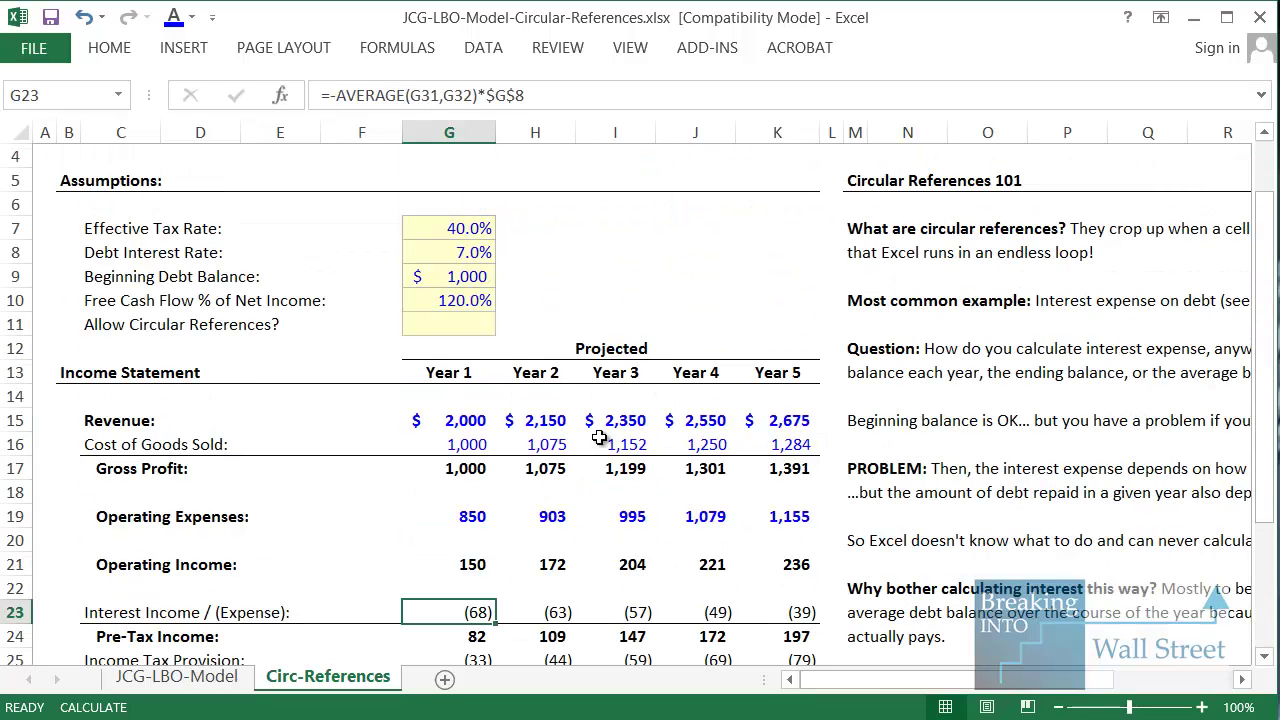
left_click_drag(98, 324, 480, 323)
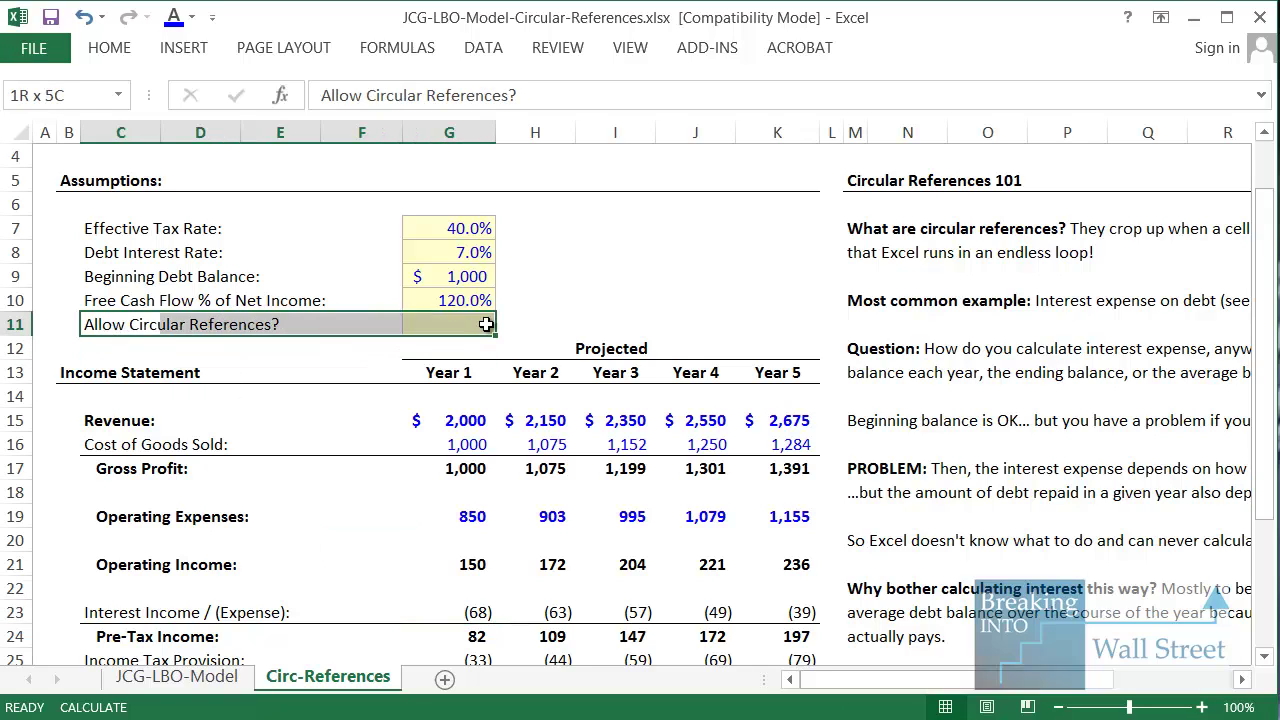
left_click(480, 323)
type("1")
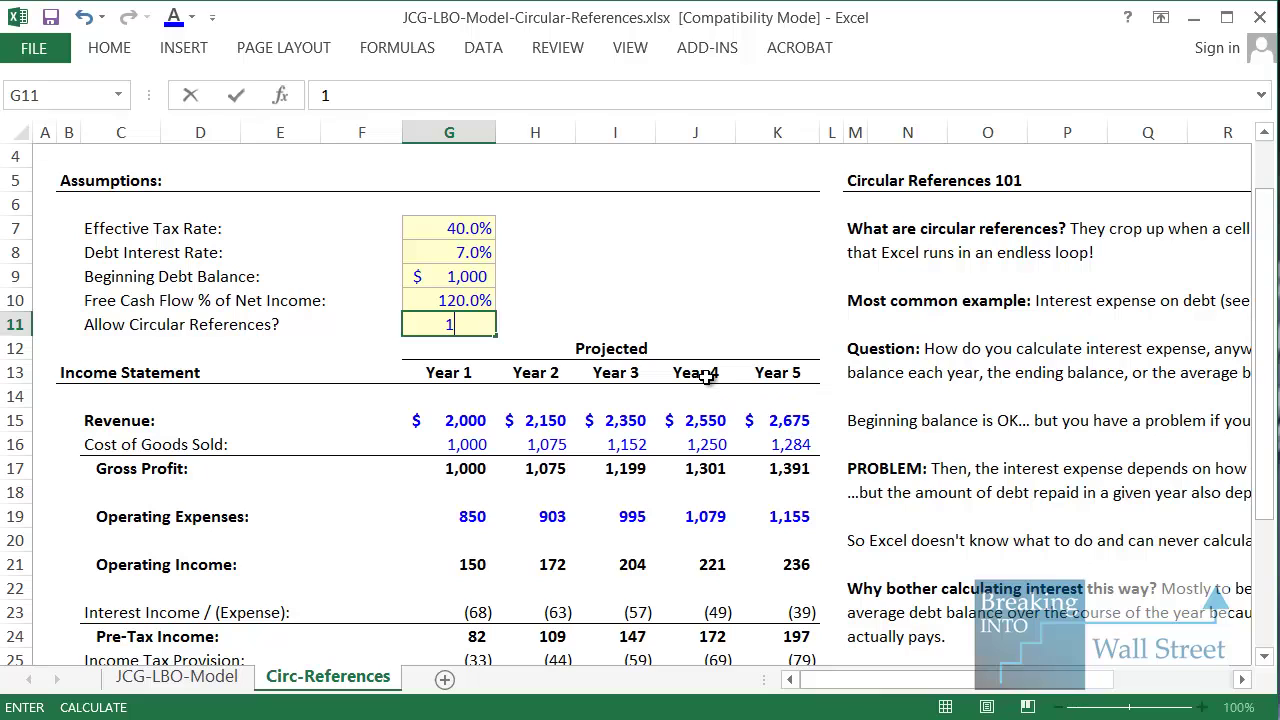
key("ctrl+Return")
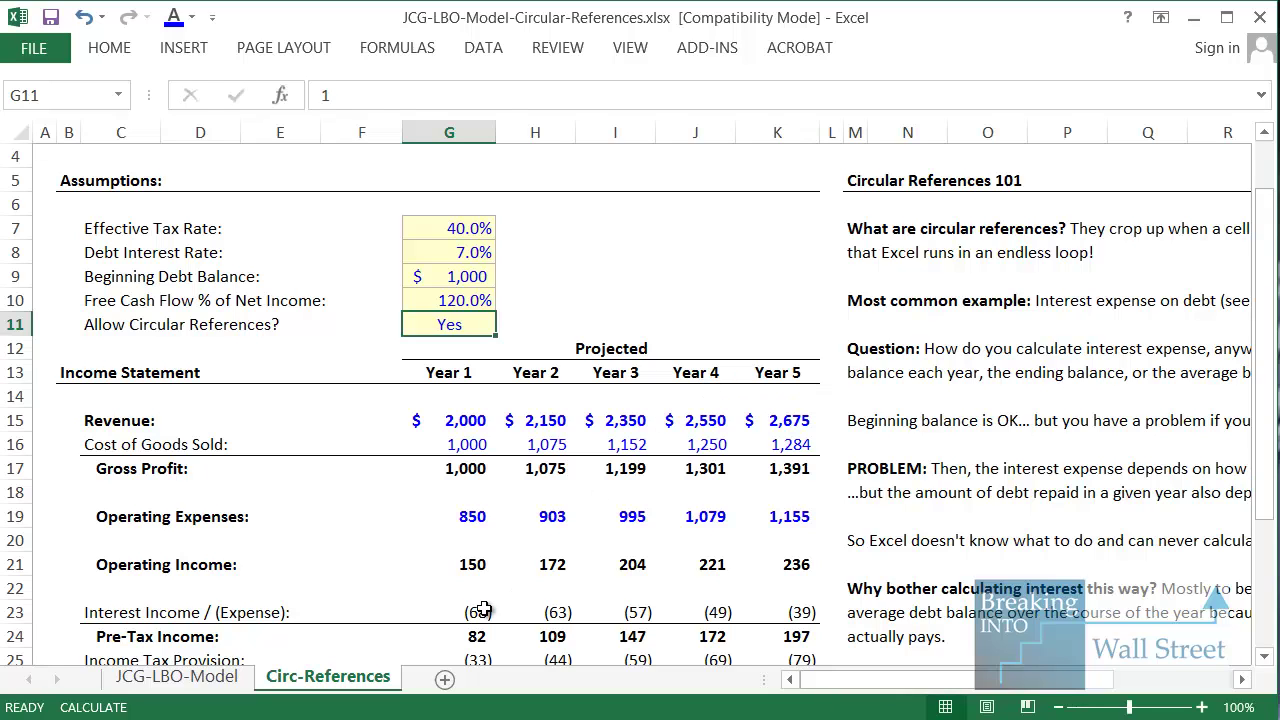
Step: Insert an IF function before AVERAGE in the Year 1 interest expense formula in G23, with $G$11 as the logical test
left_click(484, 609)
scroll(600, 580, "down", 1)
key("F2")
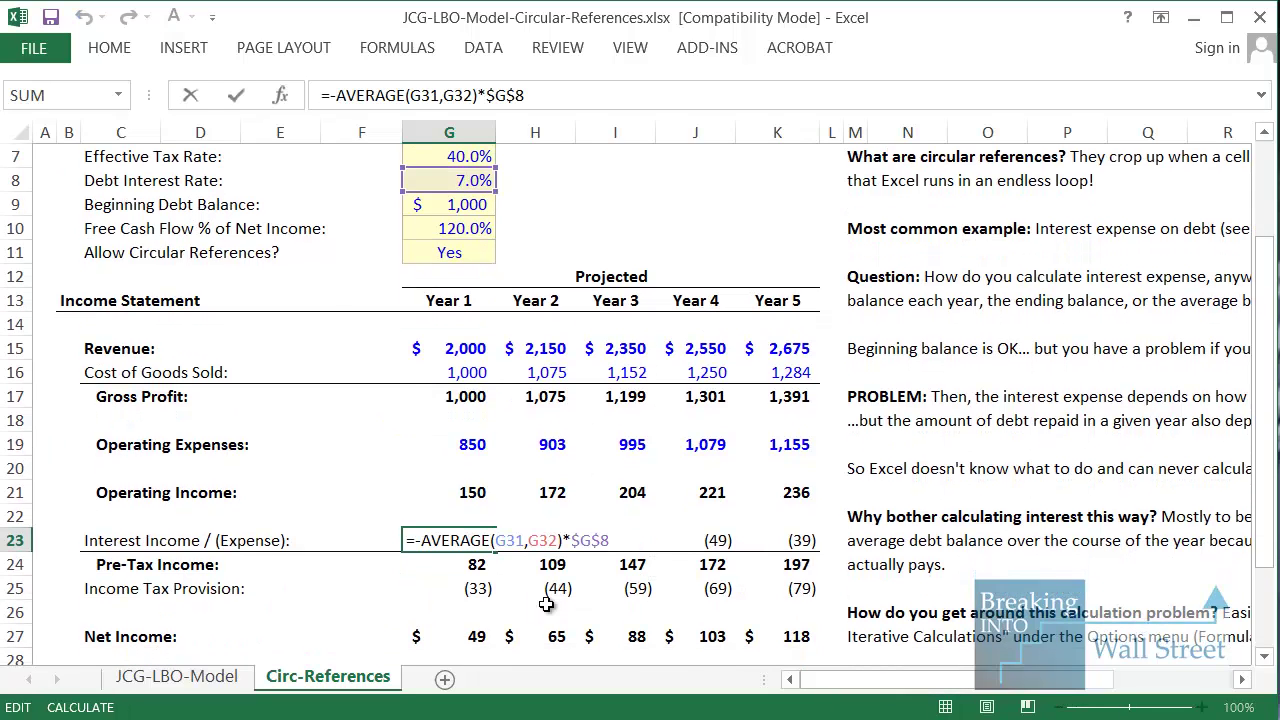
key("Escape")
scroll(681, 432, "down", 1)
key("F2")
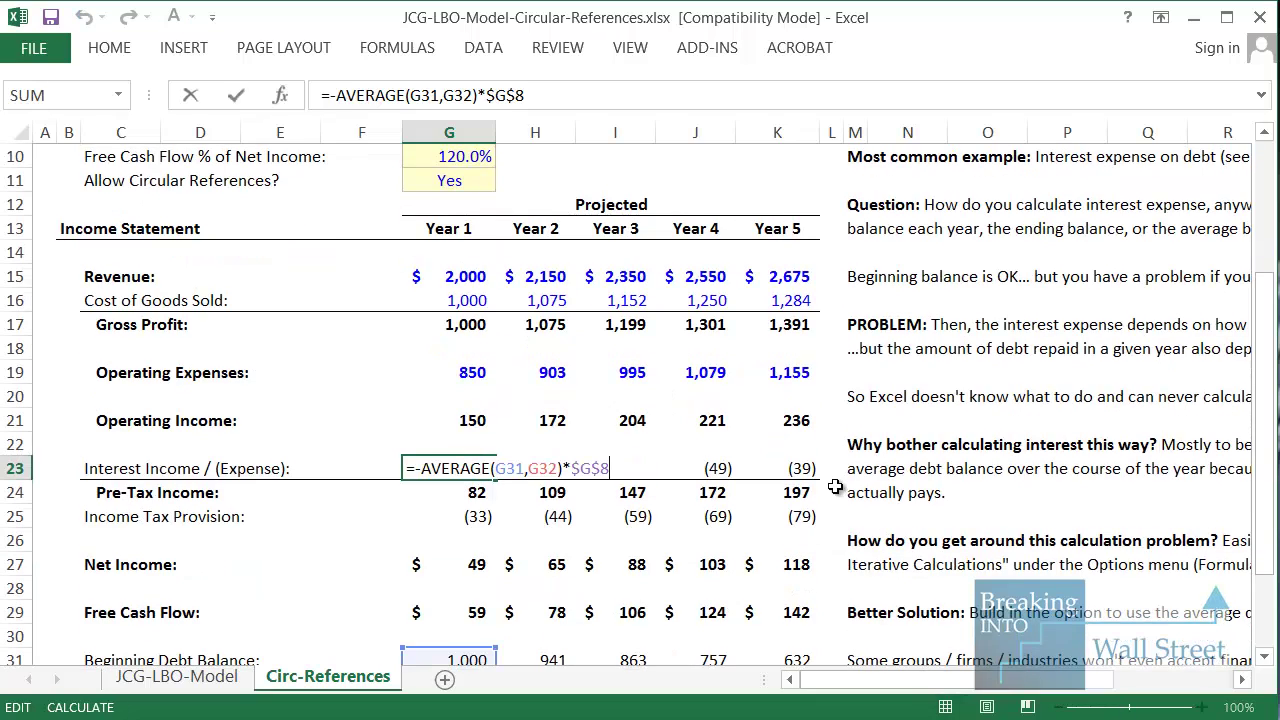
key("Left")
key("Left")
key("Left")
key("Left")
key("Left")
key("Left")
key("Left")
key("Left")
key("Left")
key("Left")
key("Left")
key("Left")
key("Left")
key("Left")
key("Left")
key("Left")
key("Left")
key("Left")
key("Left")
key("Left")
type("IF(")
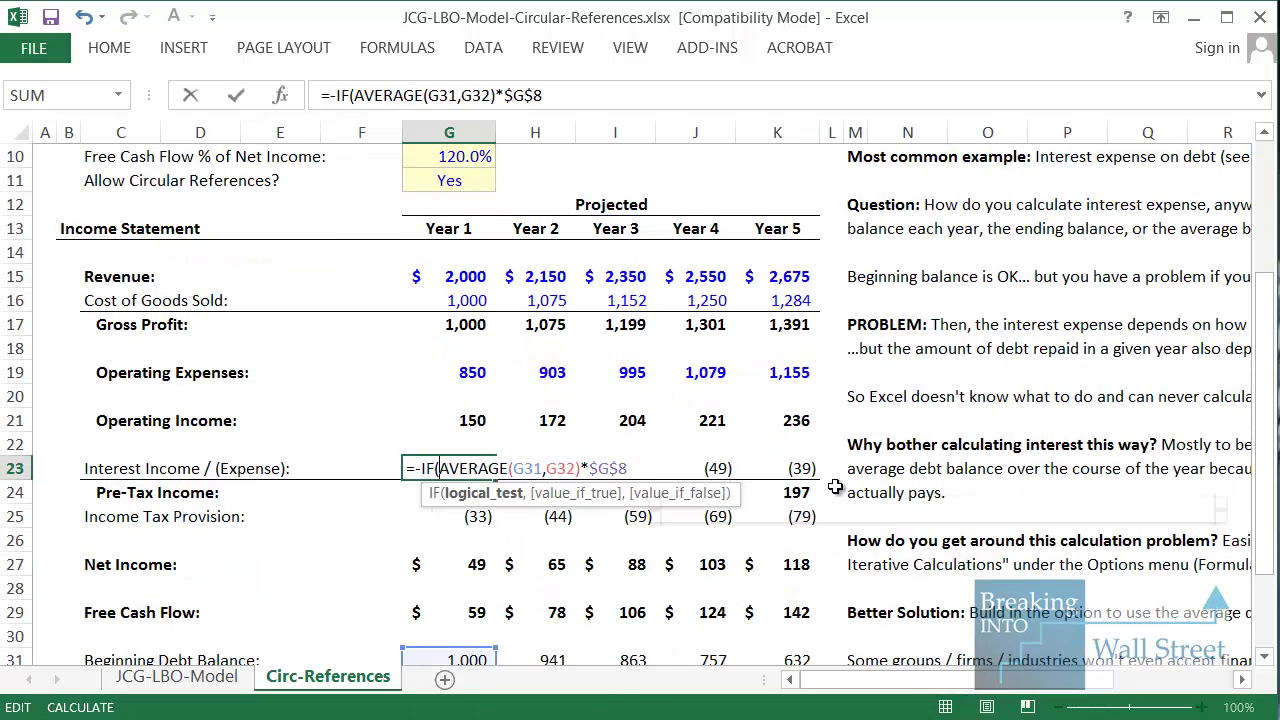
type("C")
key("BackSpace")
scroll(537, 337, "up", 1)
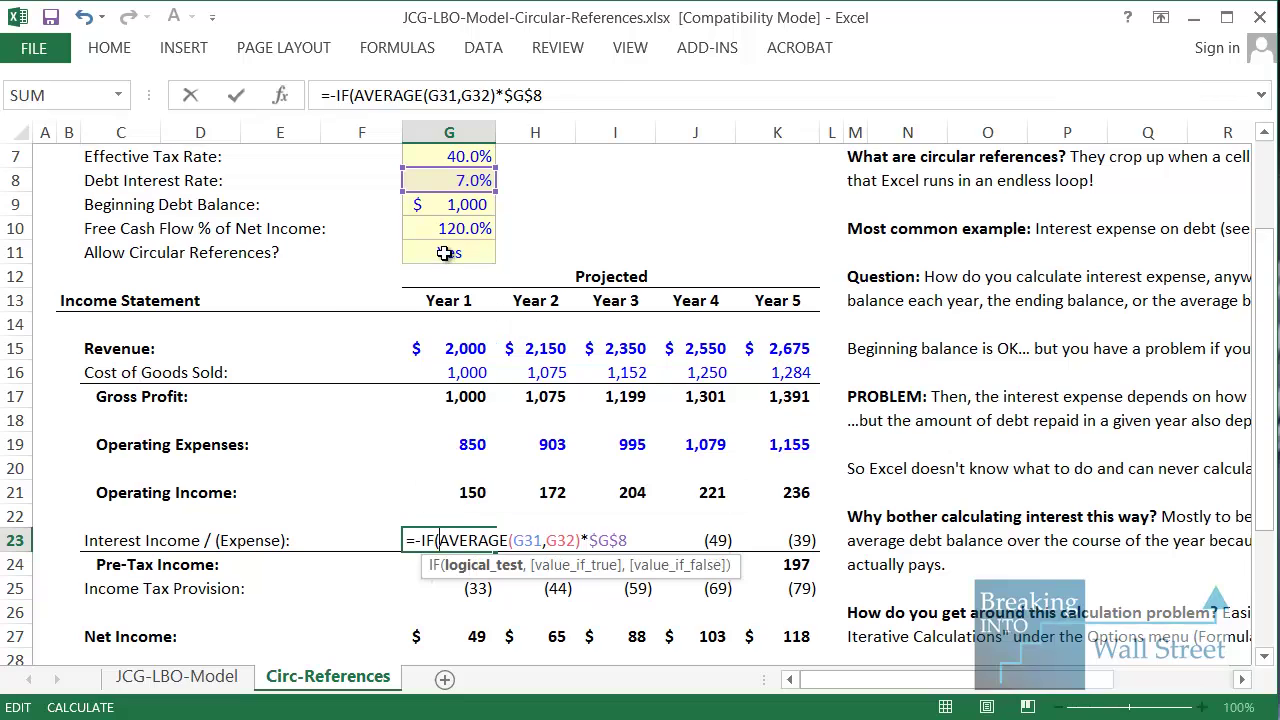
left_click(449, 247)
key("F4")
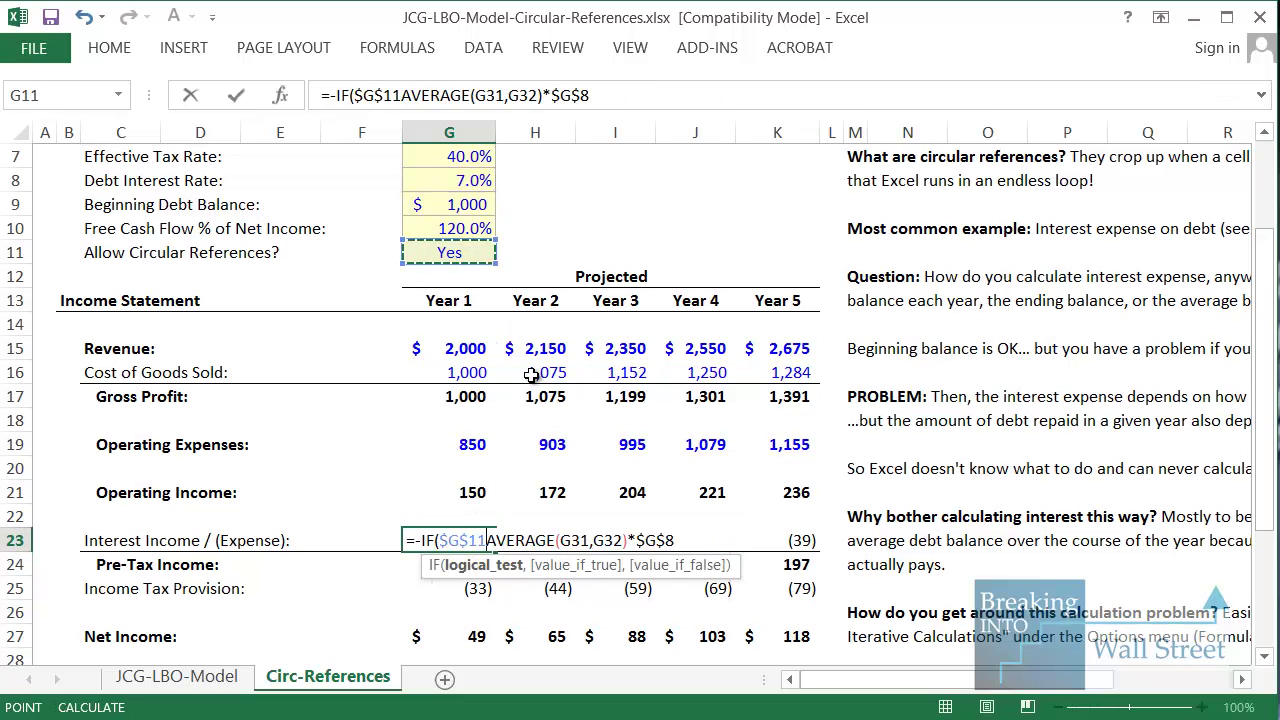
type(",")
scroll(580, 420, "down", 1)
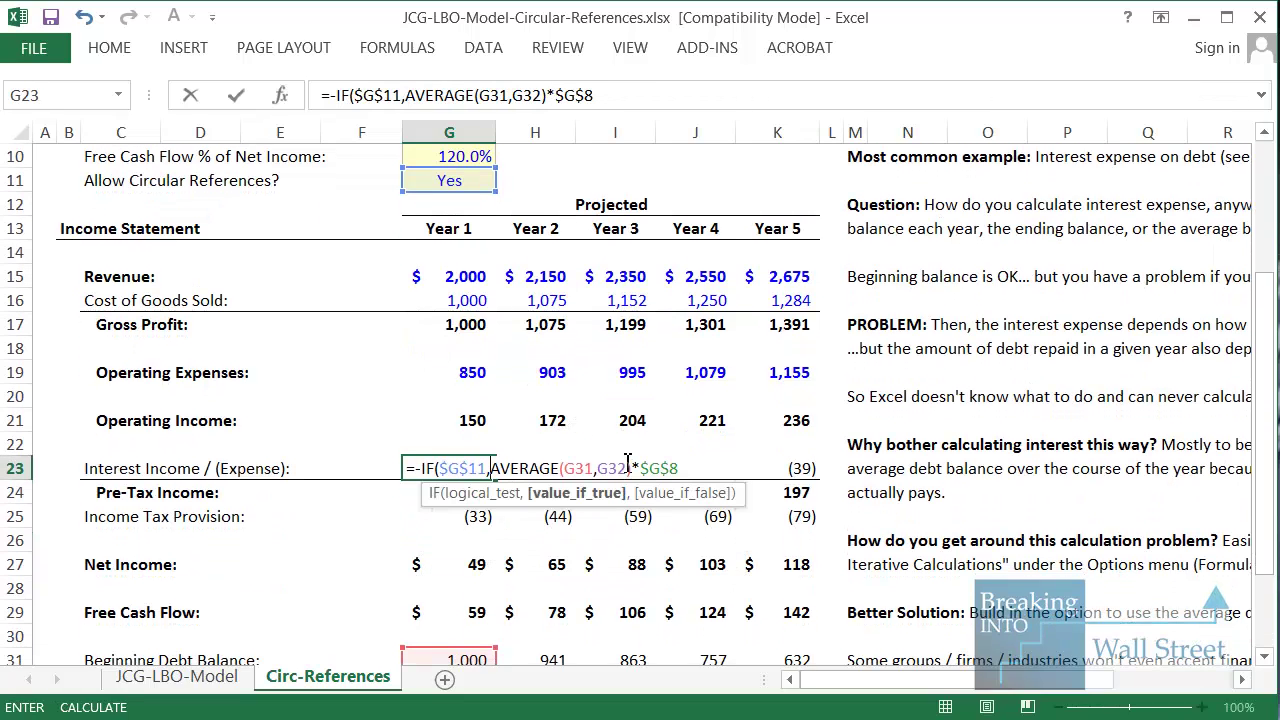
Step: Complete the IF in G23 with G31 as the value if false, and fill the formula across to Year 5
left_click(638, 468)
scroll(903, 546, "down", 1)
type(",G3")
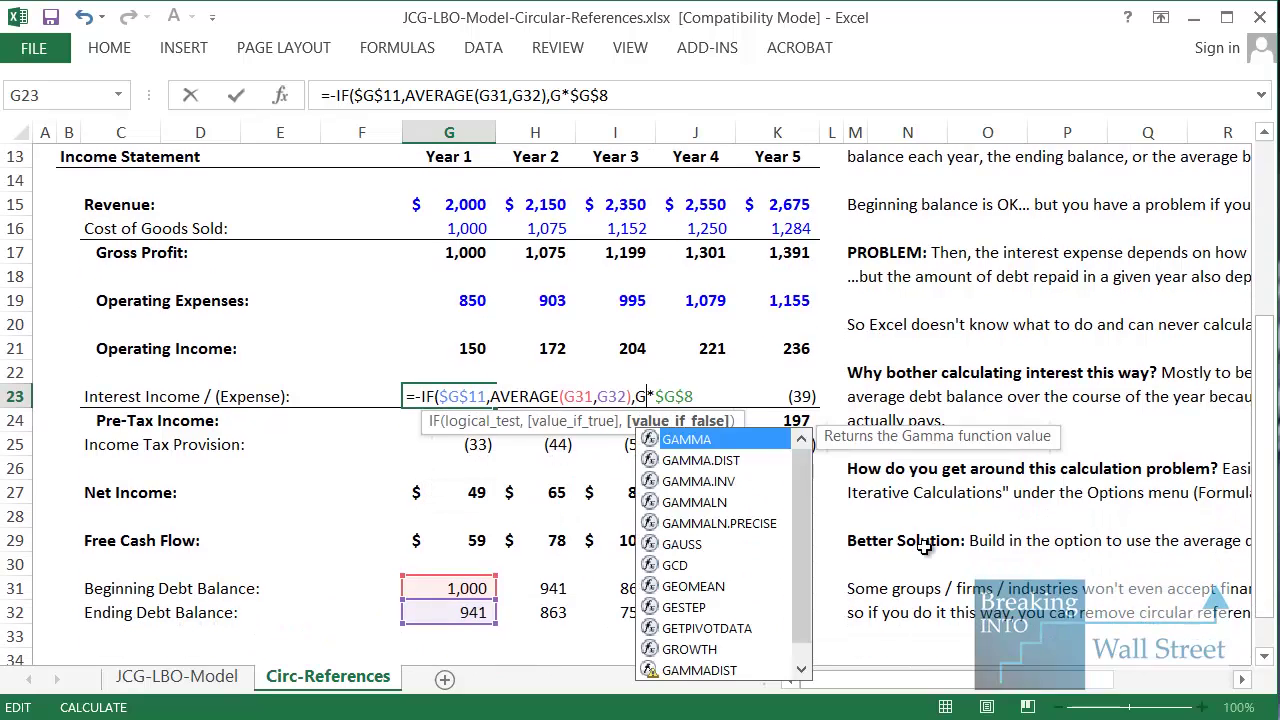
type("1)")
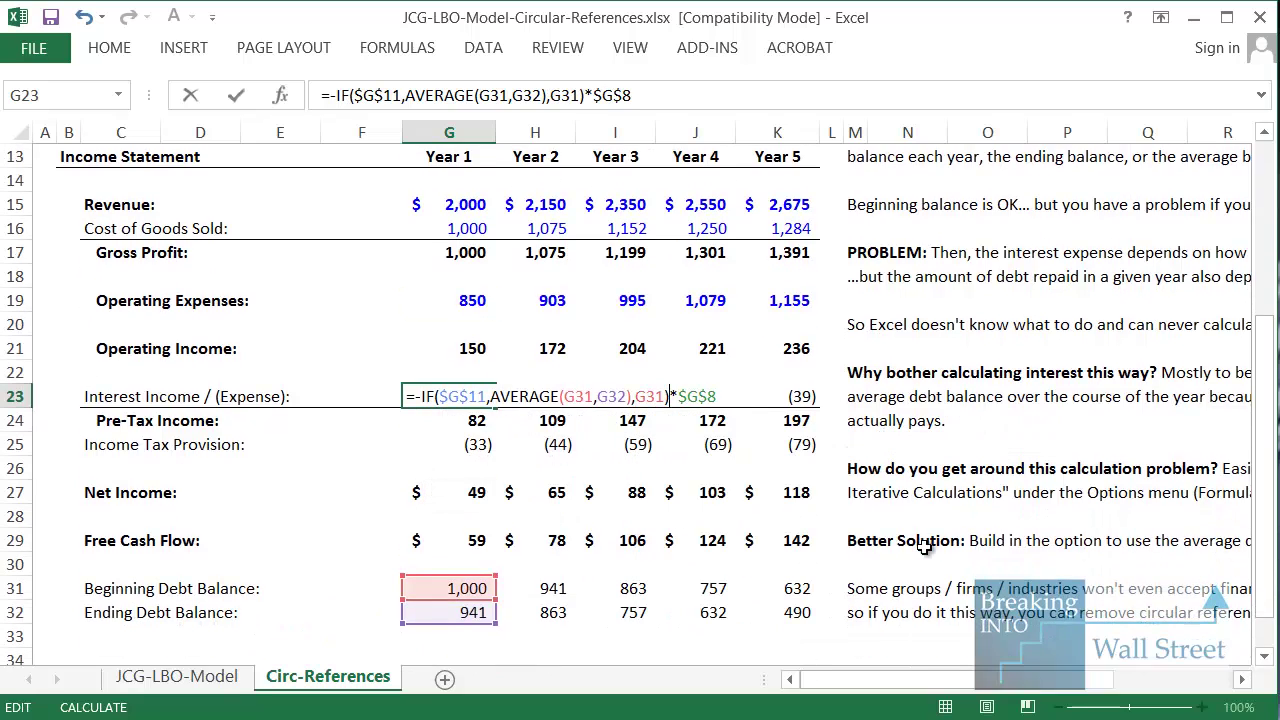
key("ctrl+Return")
key("ctrl+shift+Right")
key("ctrl+r")
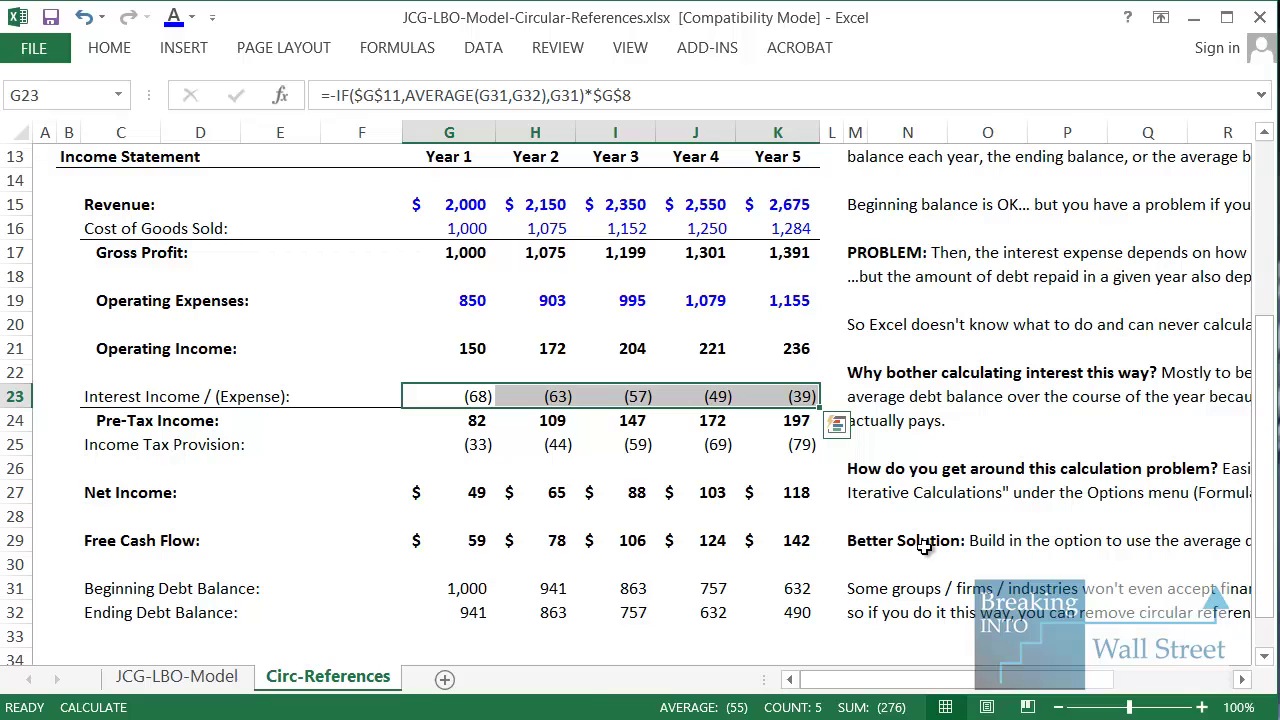
Step: Set the Allow Circular References? switch in G11 to 0
scroll(476, 367, "up", 1)
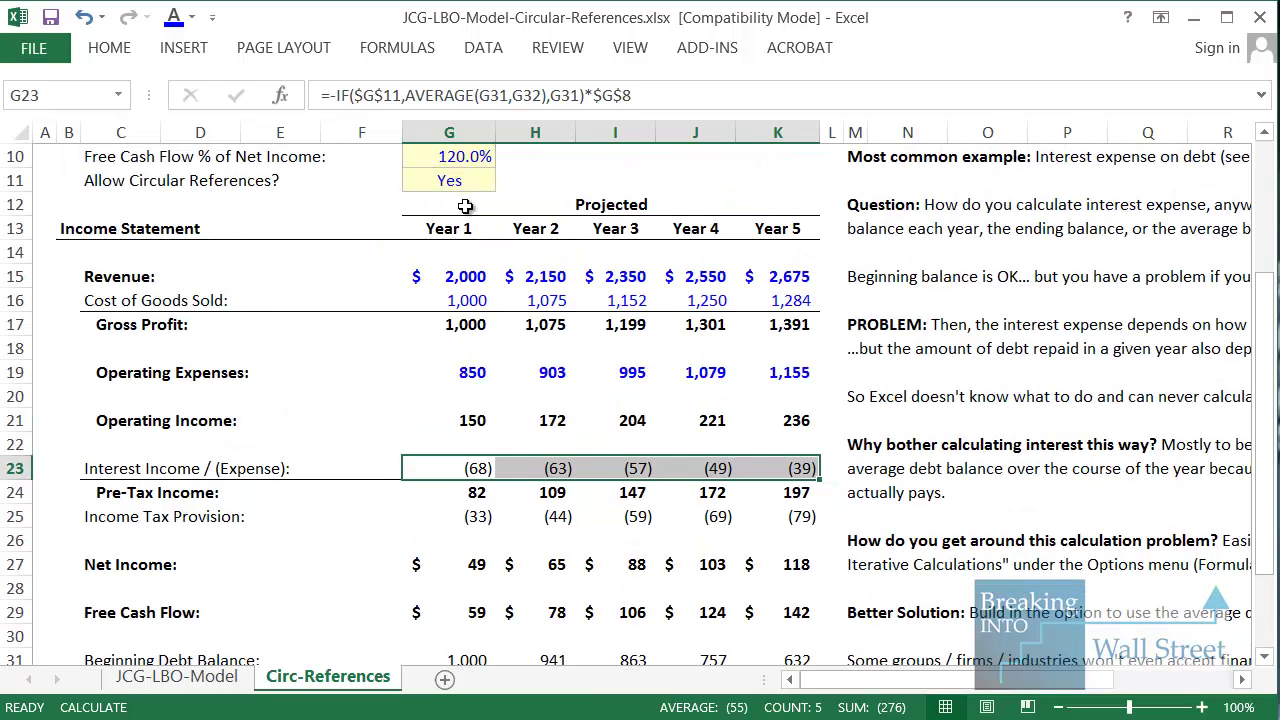
left_click(457, 180)
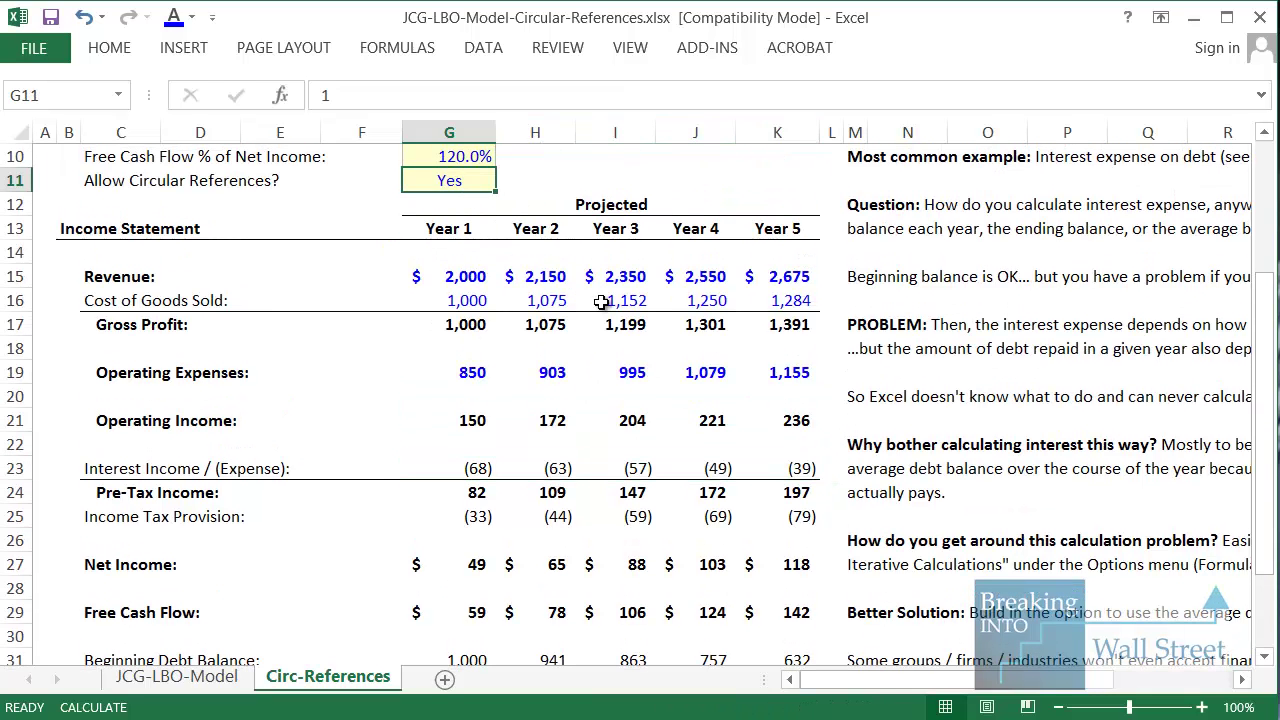
left_click_drag(422, 420, 880, 488)
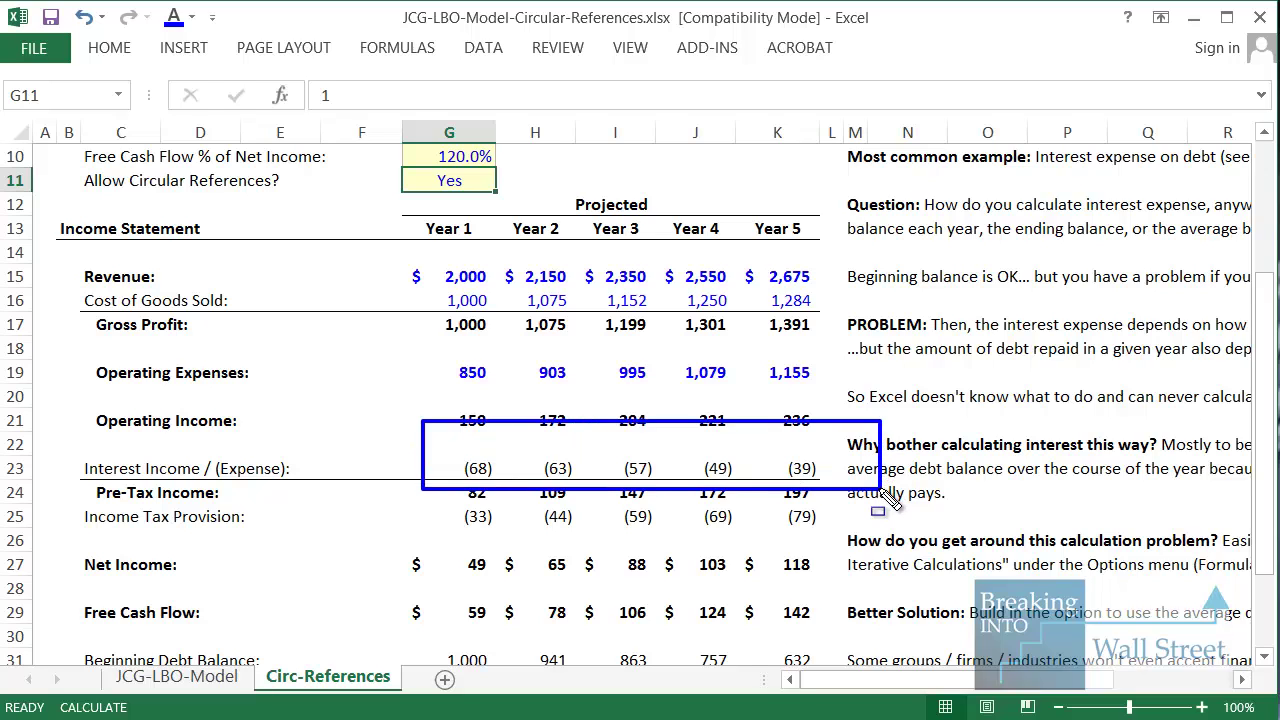
key("Escape")
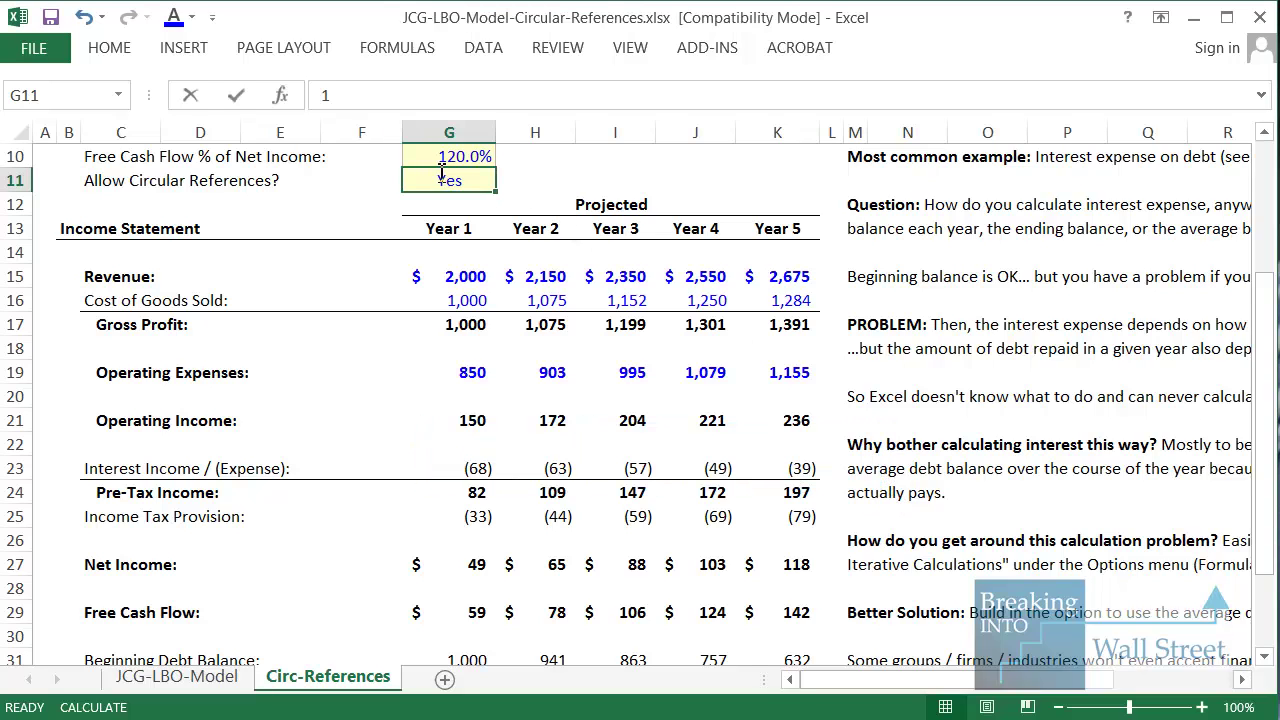
type("0")
key("ctrl+Return")
scroll(430, 210, "down", 2)
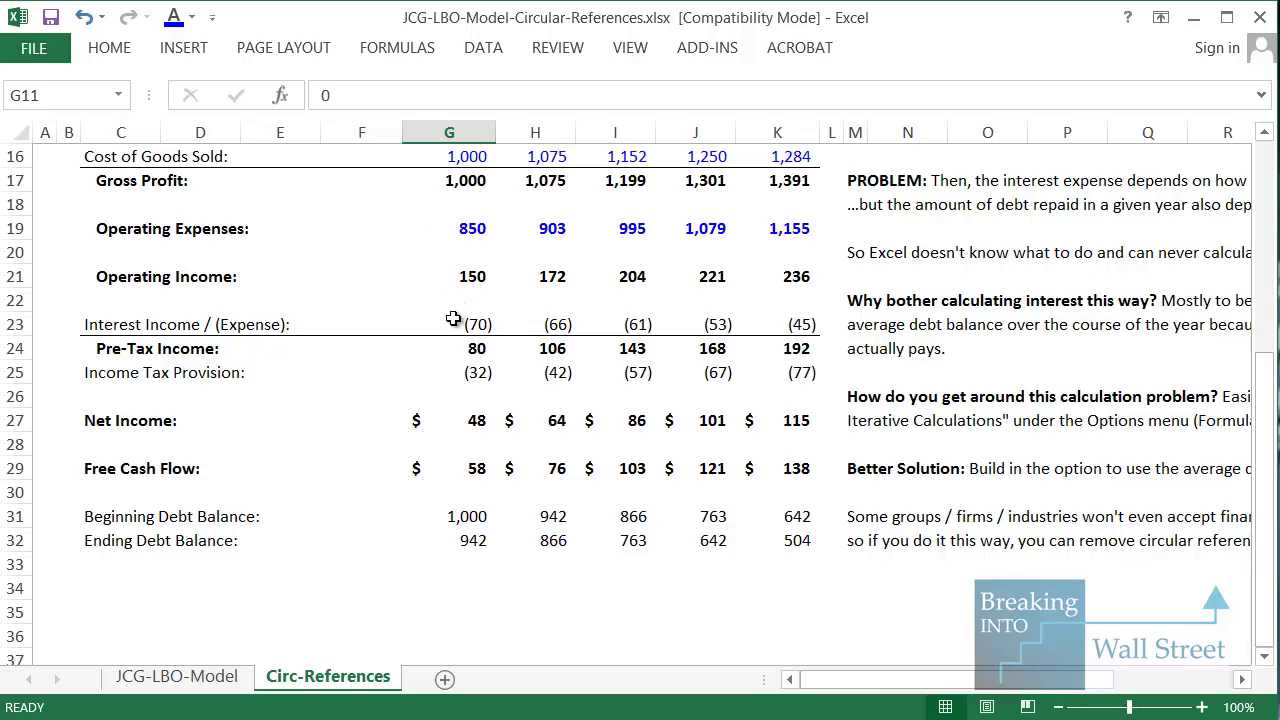
Step: Compare the Year 1 to Year 5 interest expense in row 23 with the beginning debt balances in row 31
left_click_drag(453, 318, 791, 326)
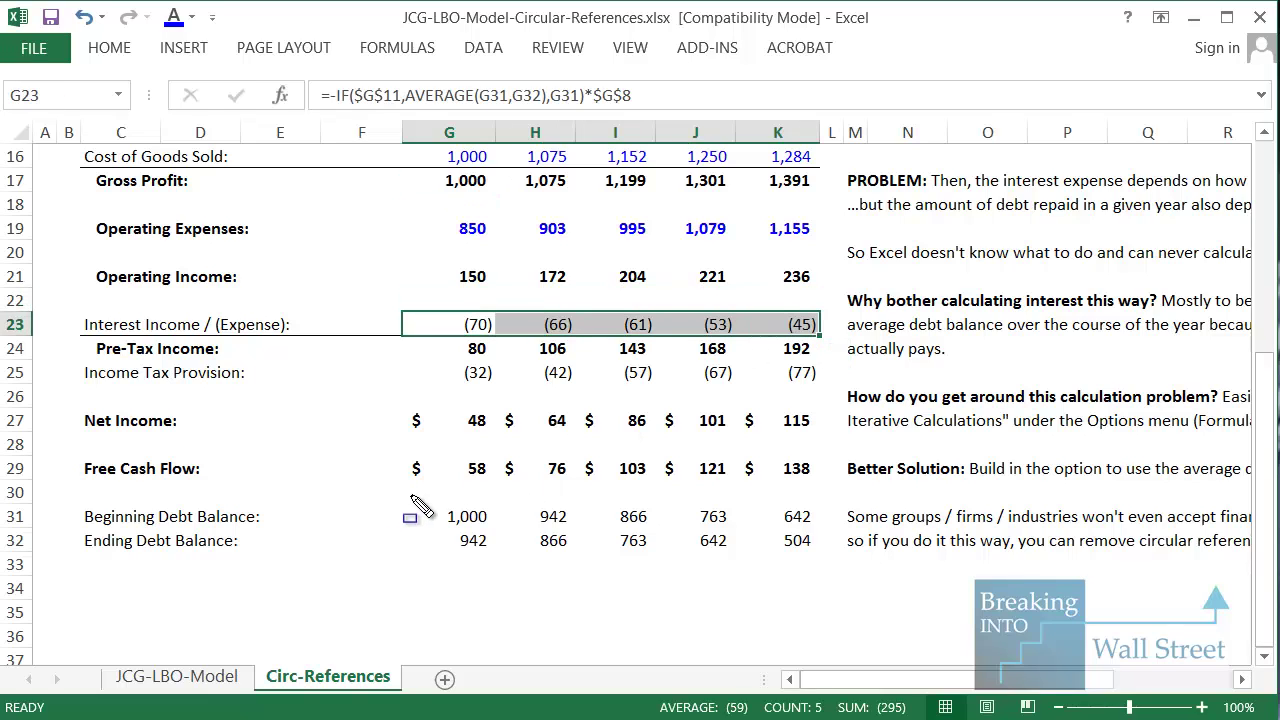
left_click_drag(411, 495, 848, 527)
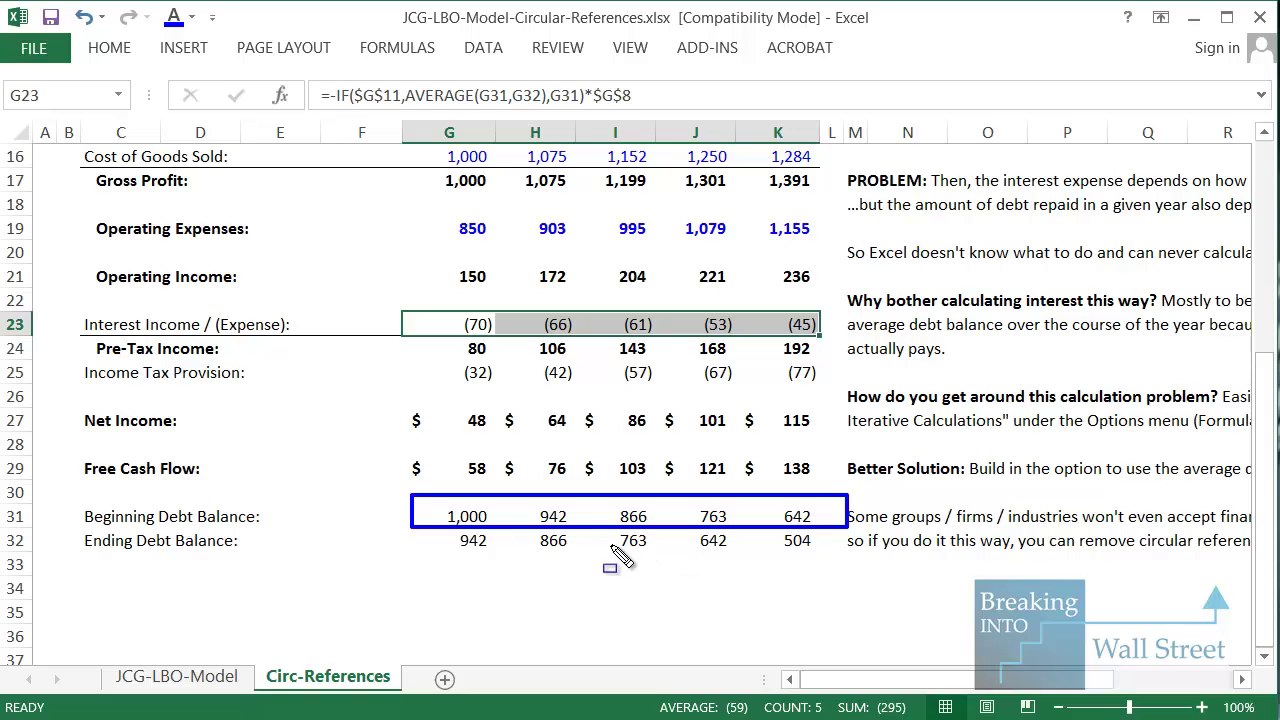
key("Escape")
scroll(473, 462, "up", 2)
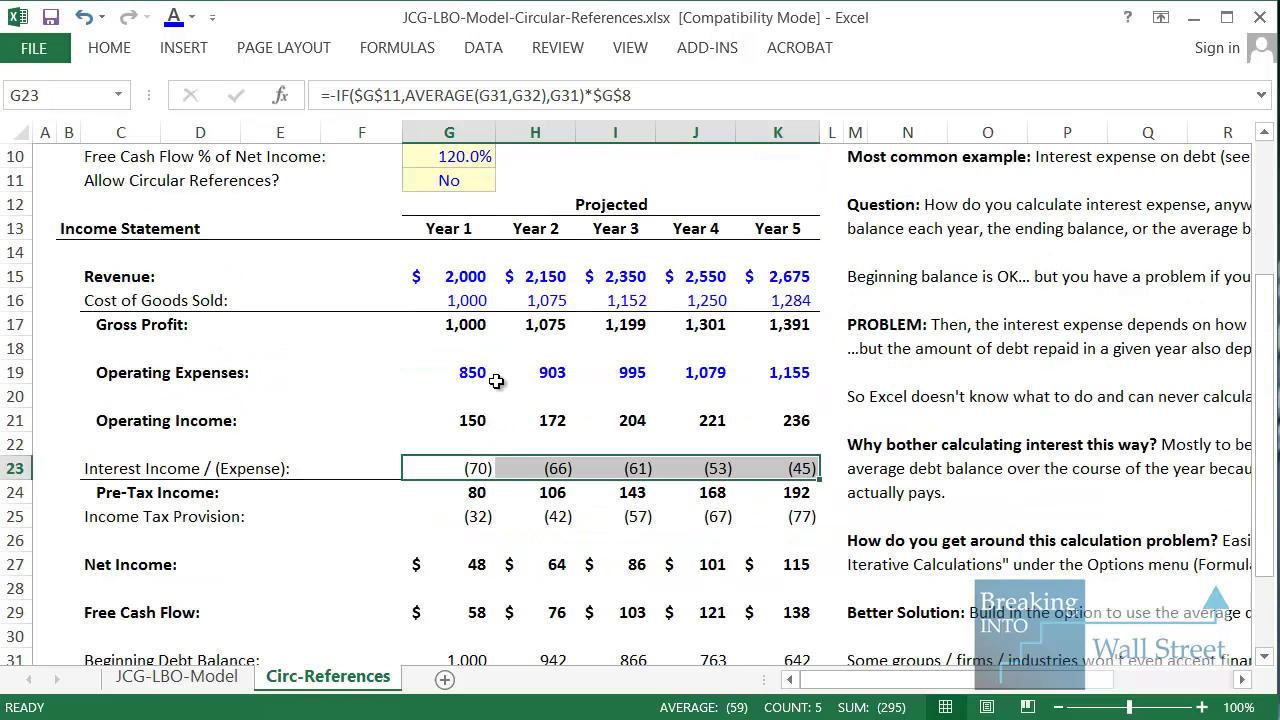
Step: Set Allow Circular References? in G11 to 1 and check the calculation status indicator
left_click(449, 182)
type("1")
key("ctrl+Return")
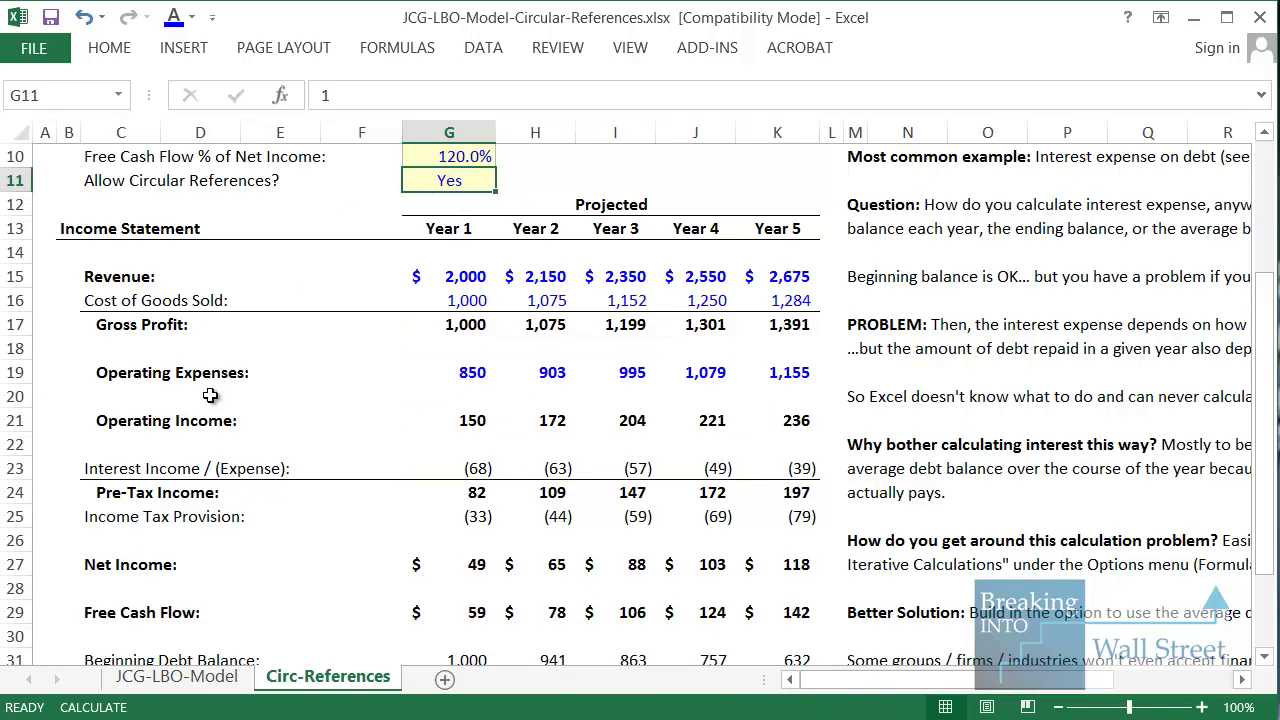
left_click_drag(50, 675, 153, 717)
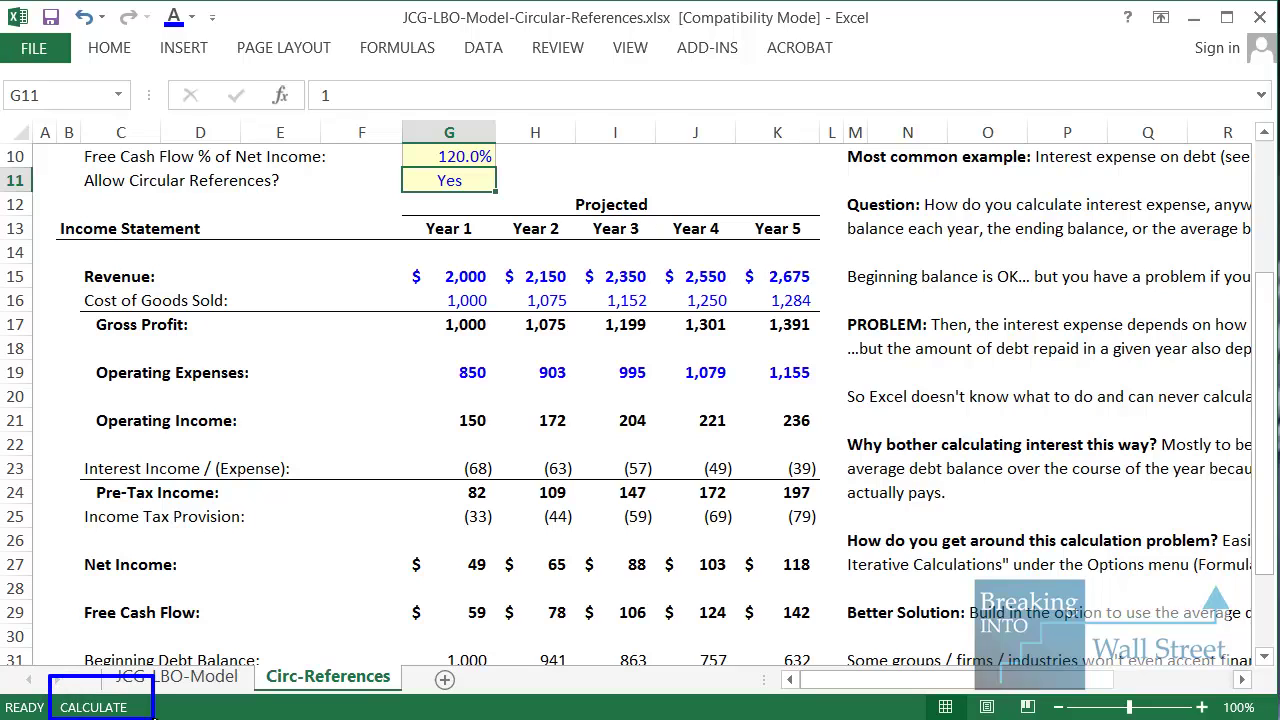
key("Escape")
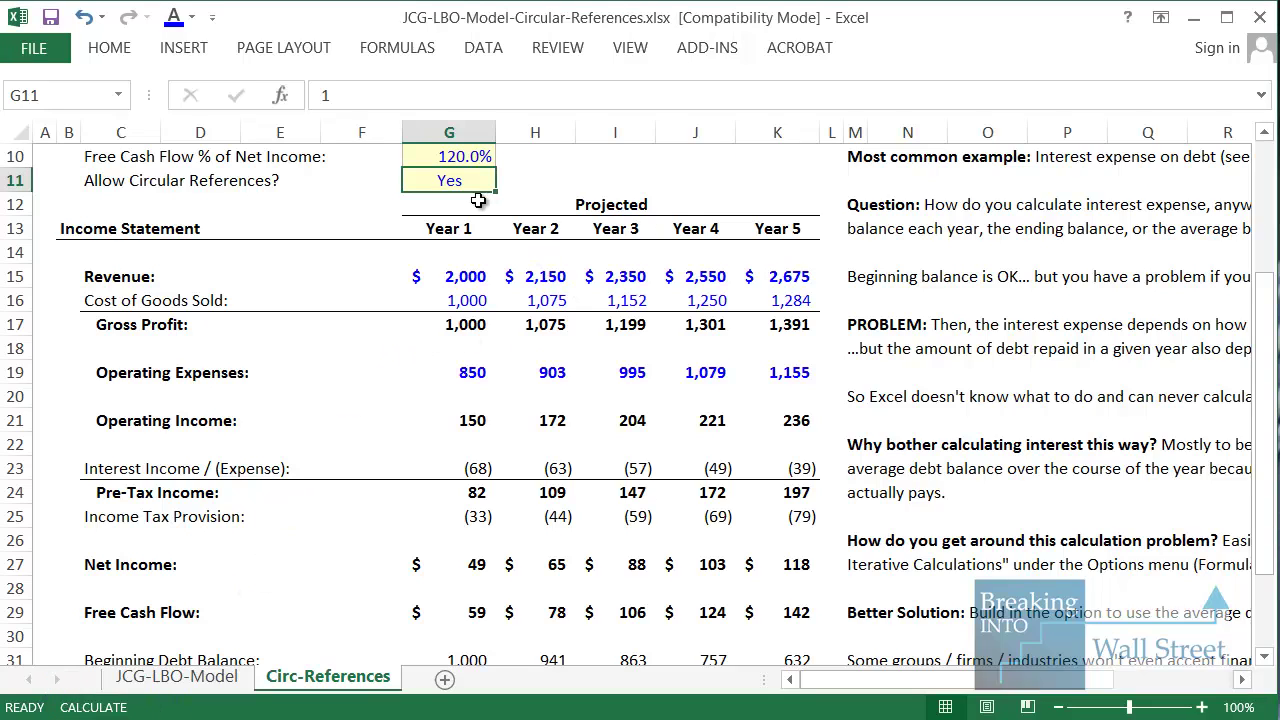
Step: Toggle Allow Circular References? in G11 to 0 and back to 1
type("0")
key("ctrl+Return")
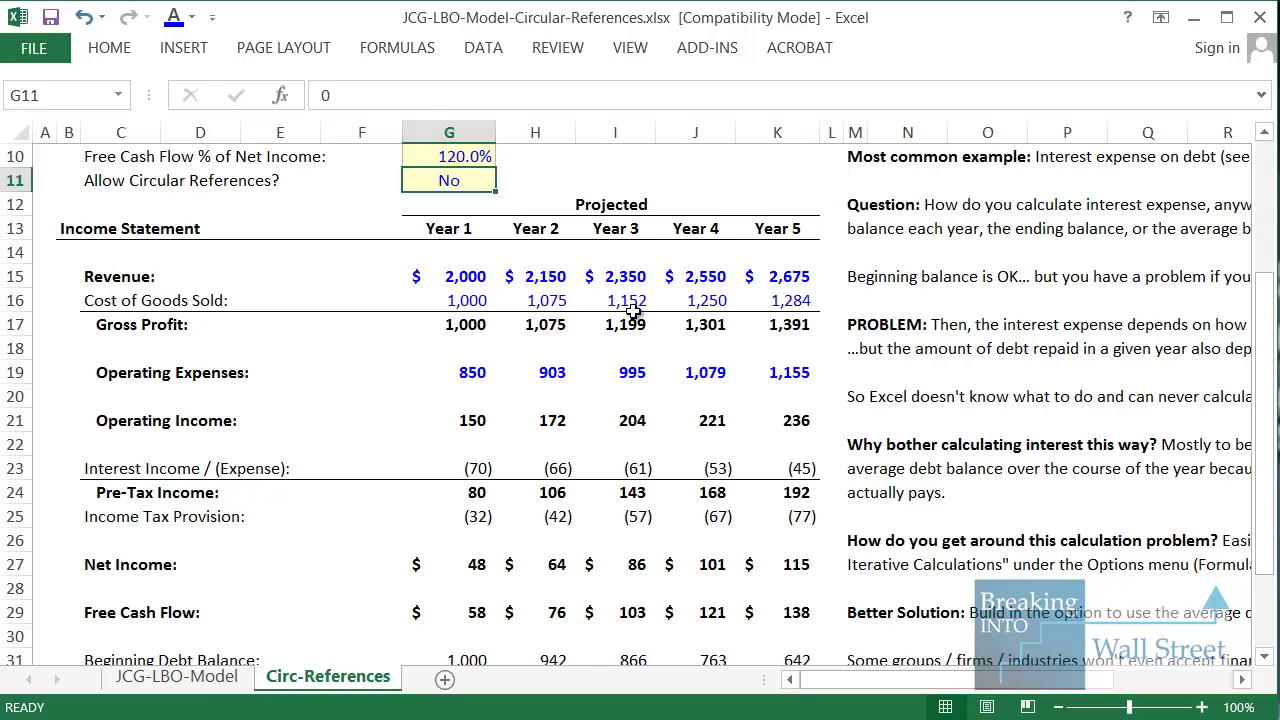
type("1")
key("ctrl+Return")
Step: Switch to the JCG-LBO-Model sheet and locate the Allow Circular References? setting in row 15 of the Transaction Assumptions
key("ctrl+Page_Up")
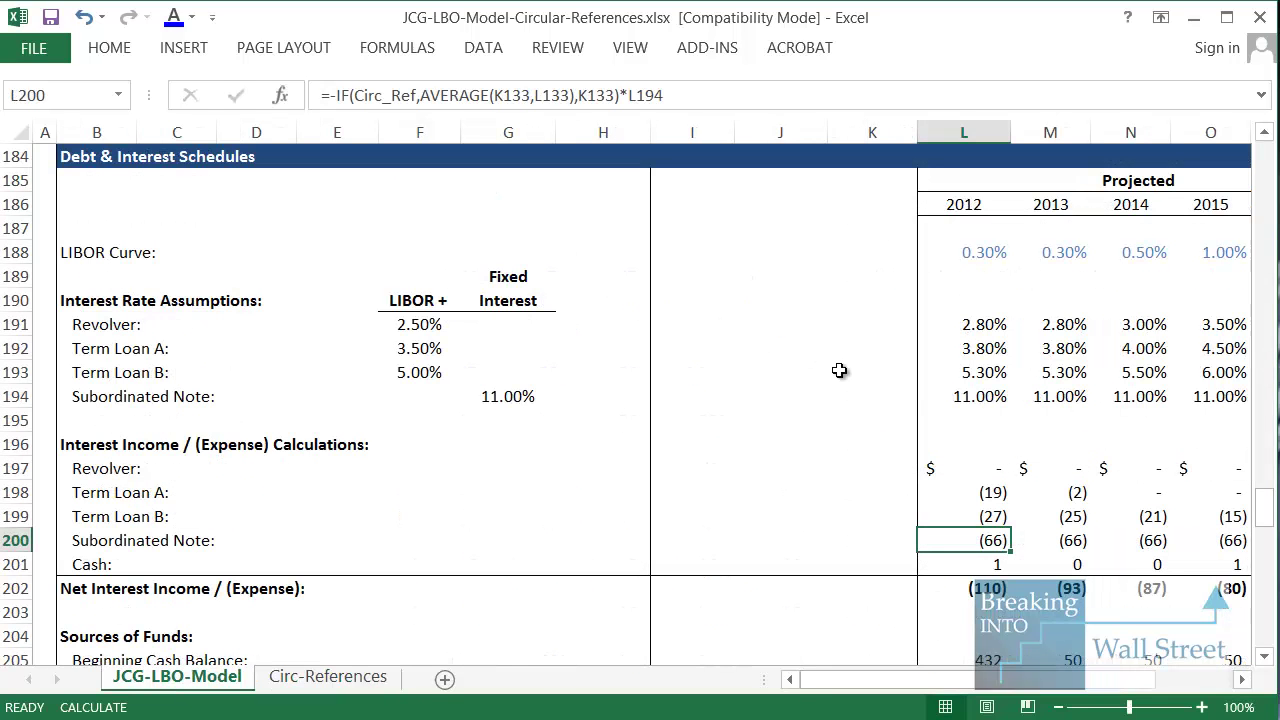
scroll(1229, 498, "down", 1)
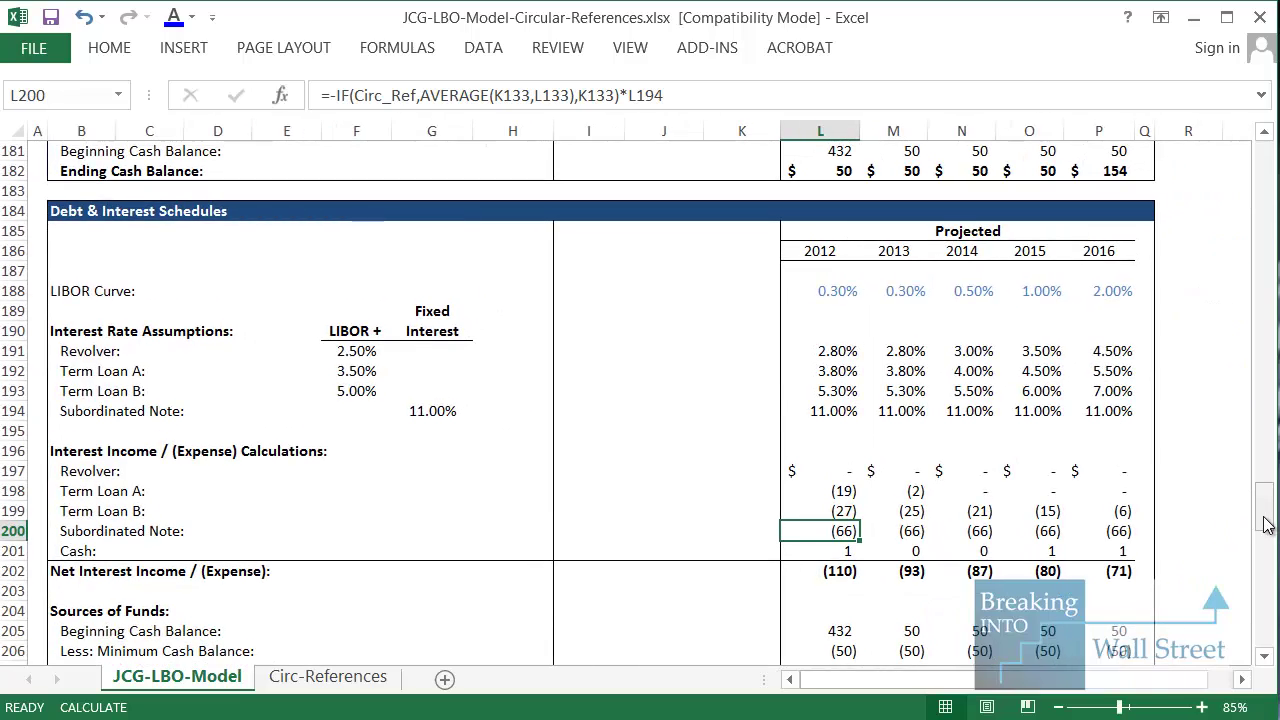
left_click_drag(1263, 514, 1265, 150)
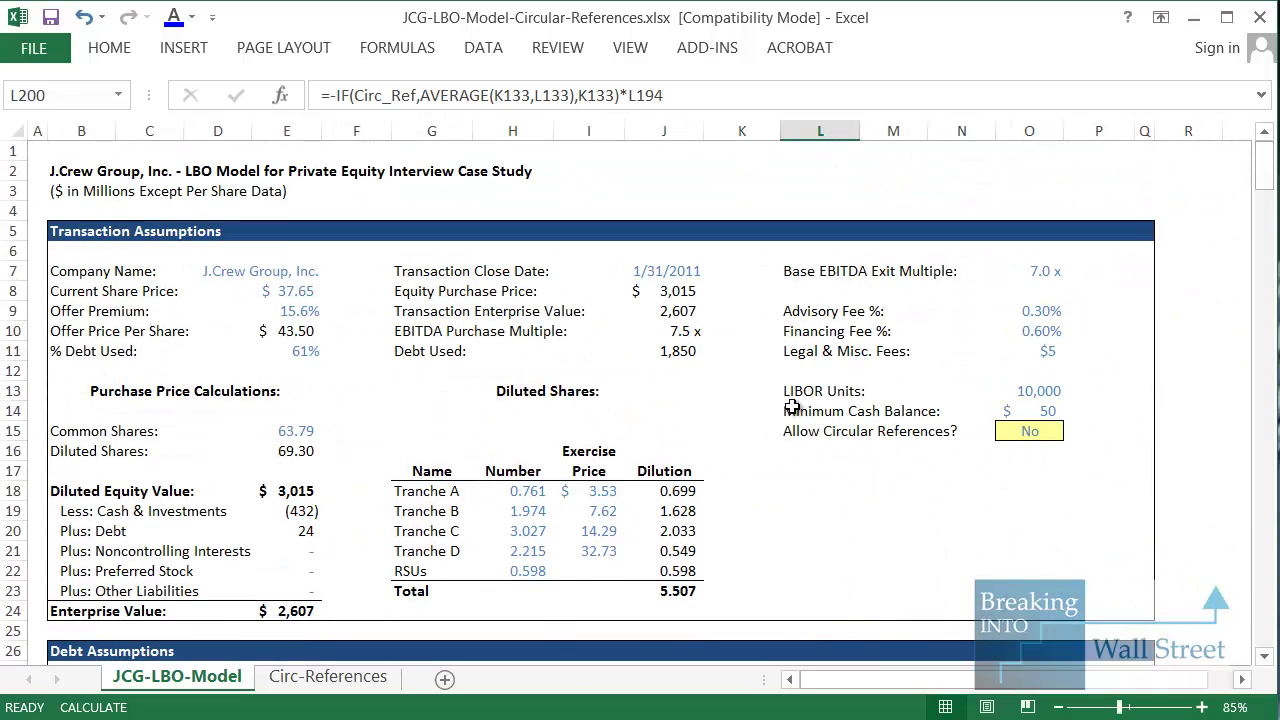
left_click_drag(795, 431, 1040, 434)
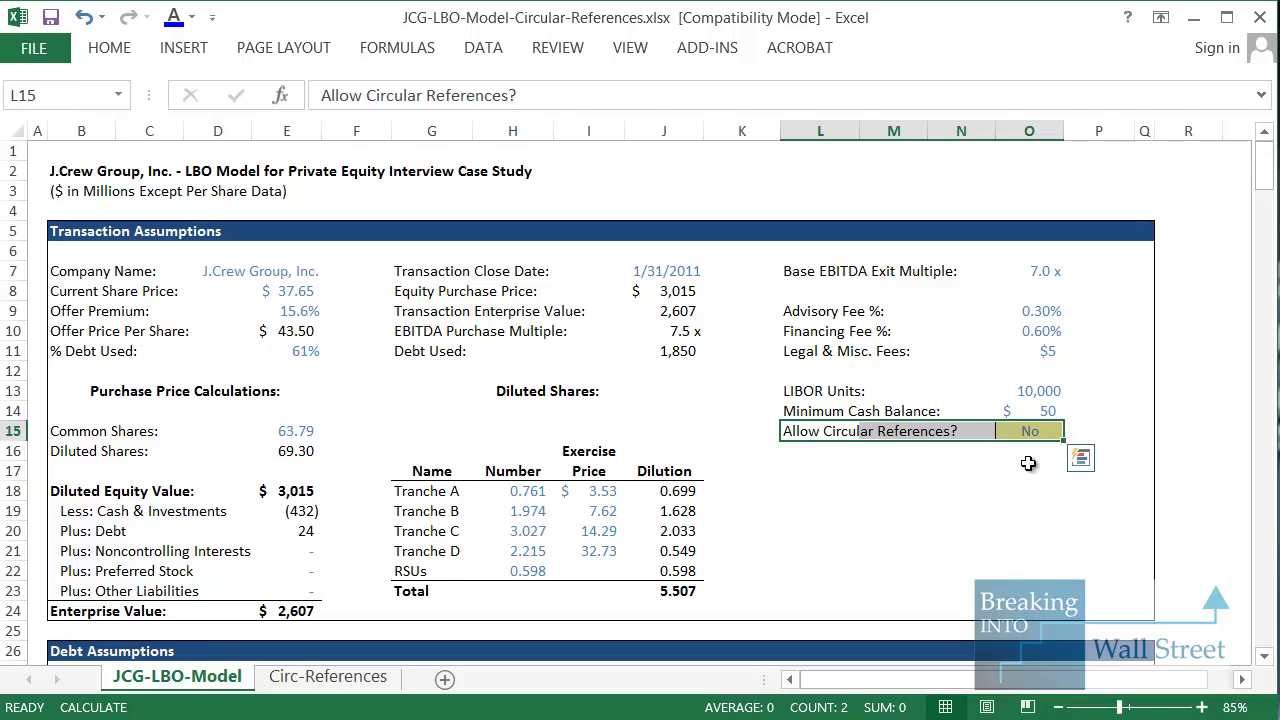
Step: Inspect the 2012 Term Loan B interest formula in L199 and trace its debt balance references to row 132
left_click(1025, 433)
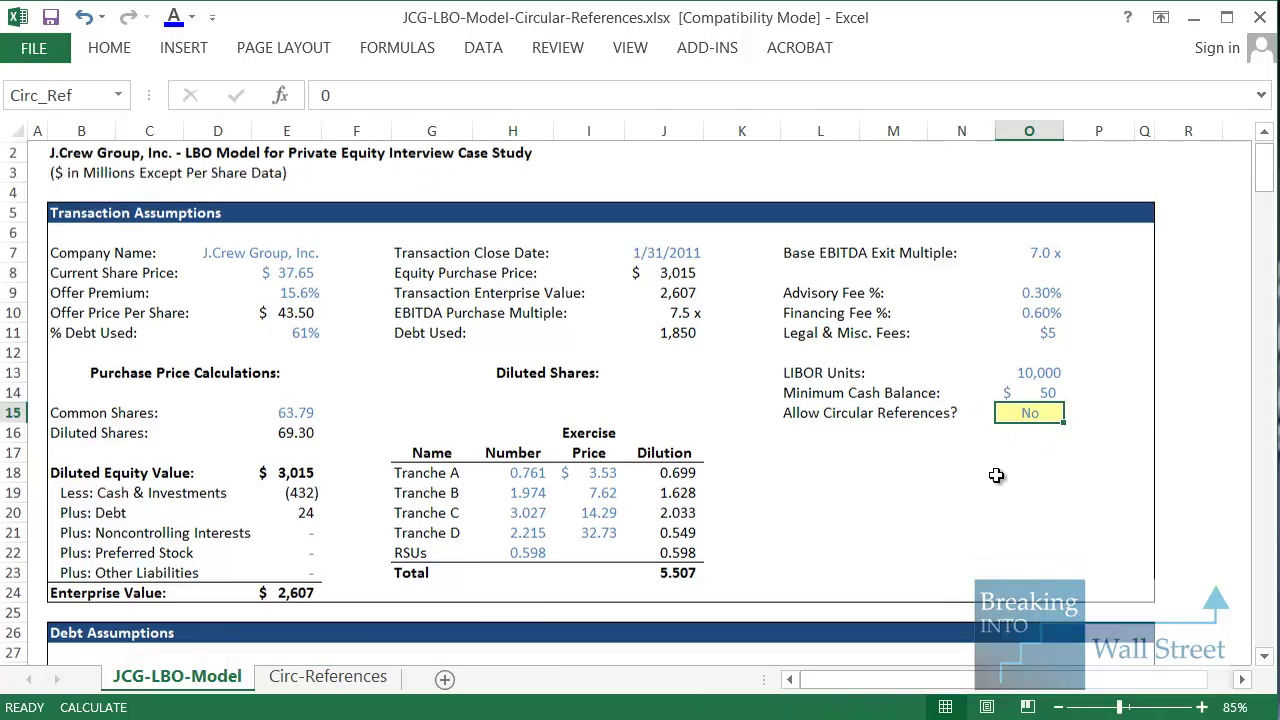
scroll(997, 471, "down", 20)
scroll(997, 471, "down", 20)
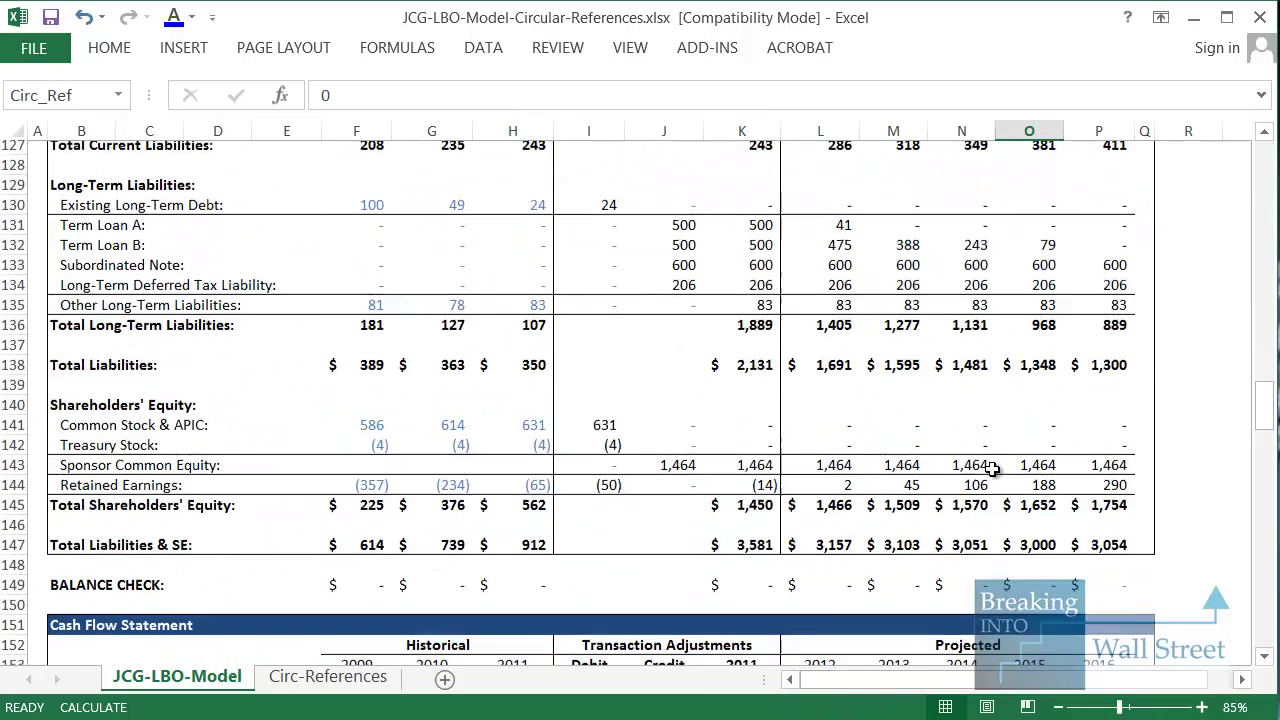
scroll(992, 470, "down", 9)
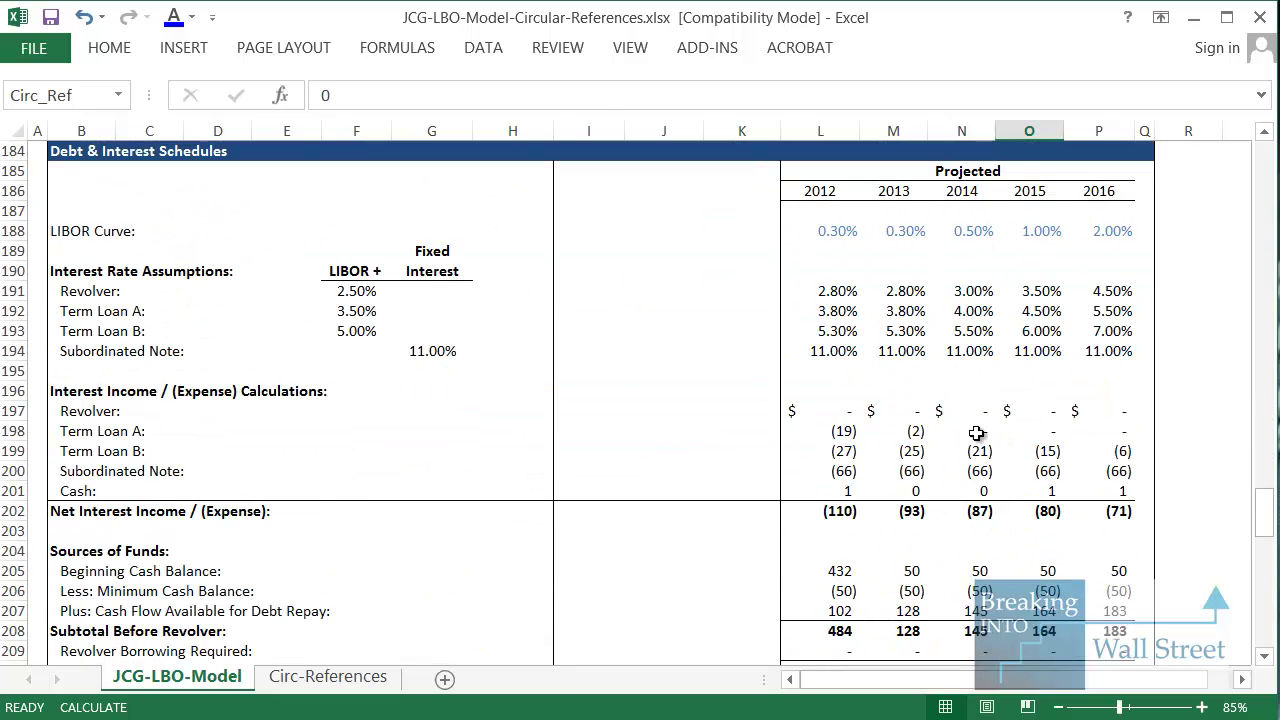
left_click(836, 446)
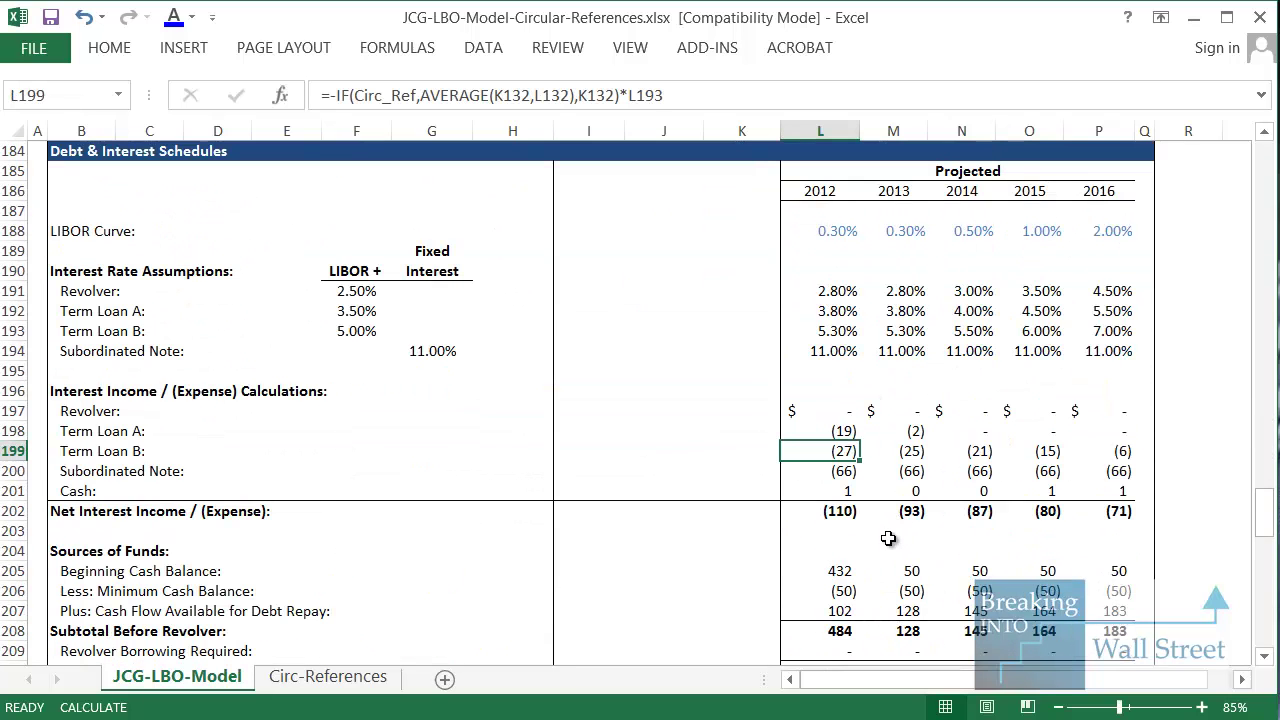
key("F2")
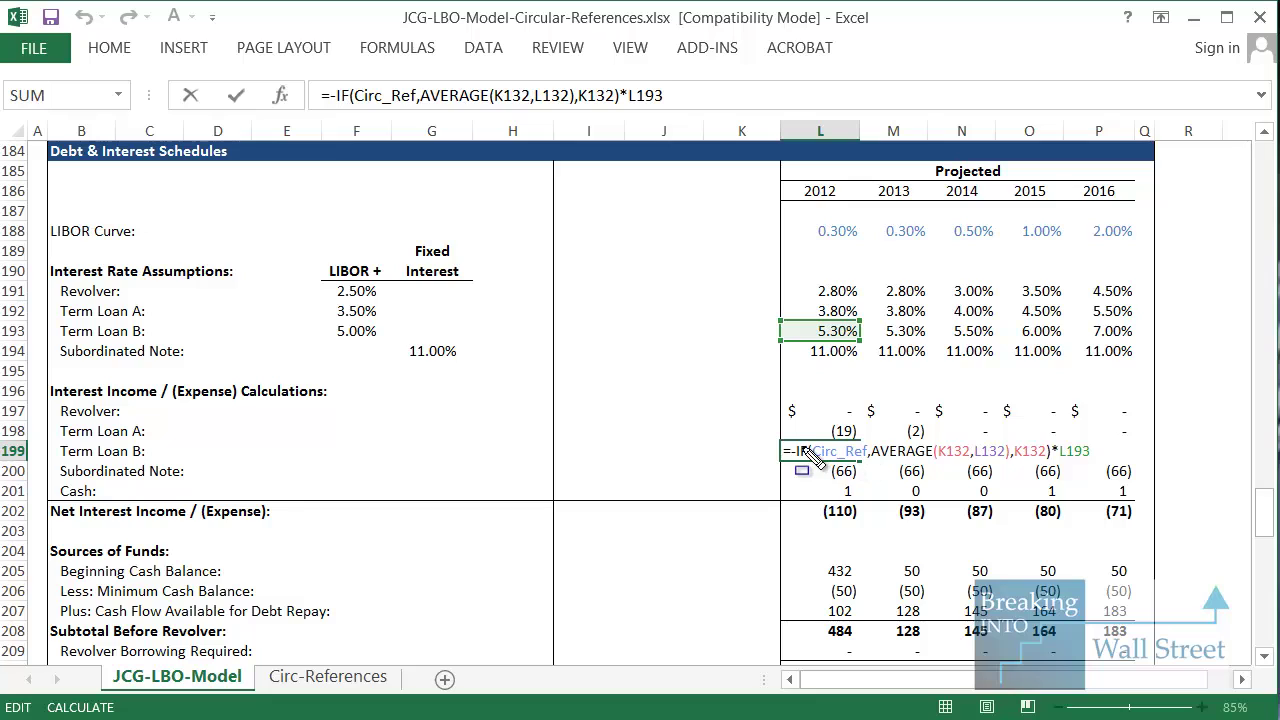
mouse_move(807, 437)
left_mouse_down()
mouse_move(1028, 474)
mouse_move(1011, 476)
left_mouse_up()
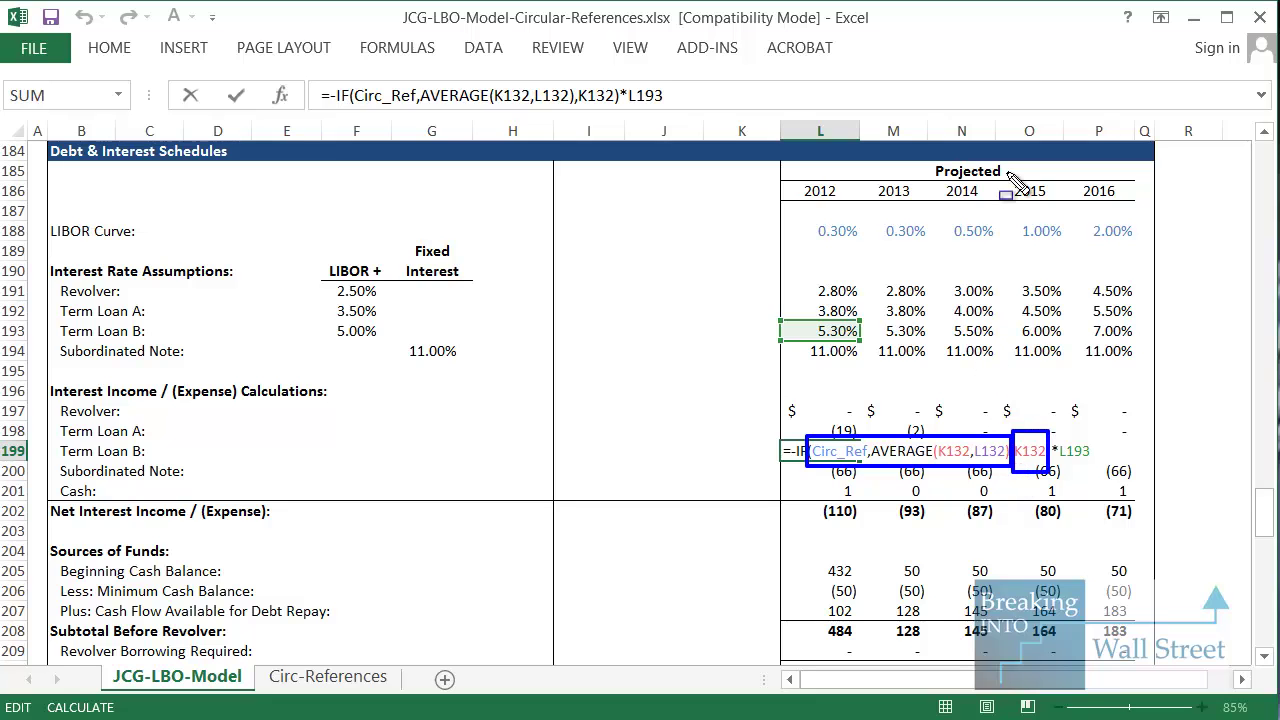
key("Escape")
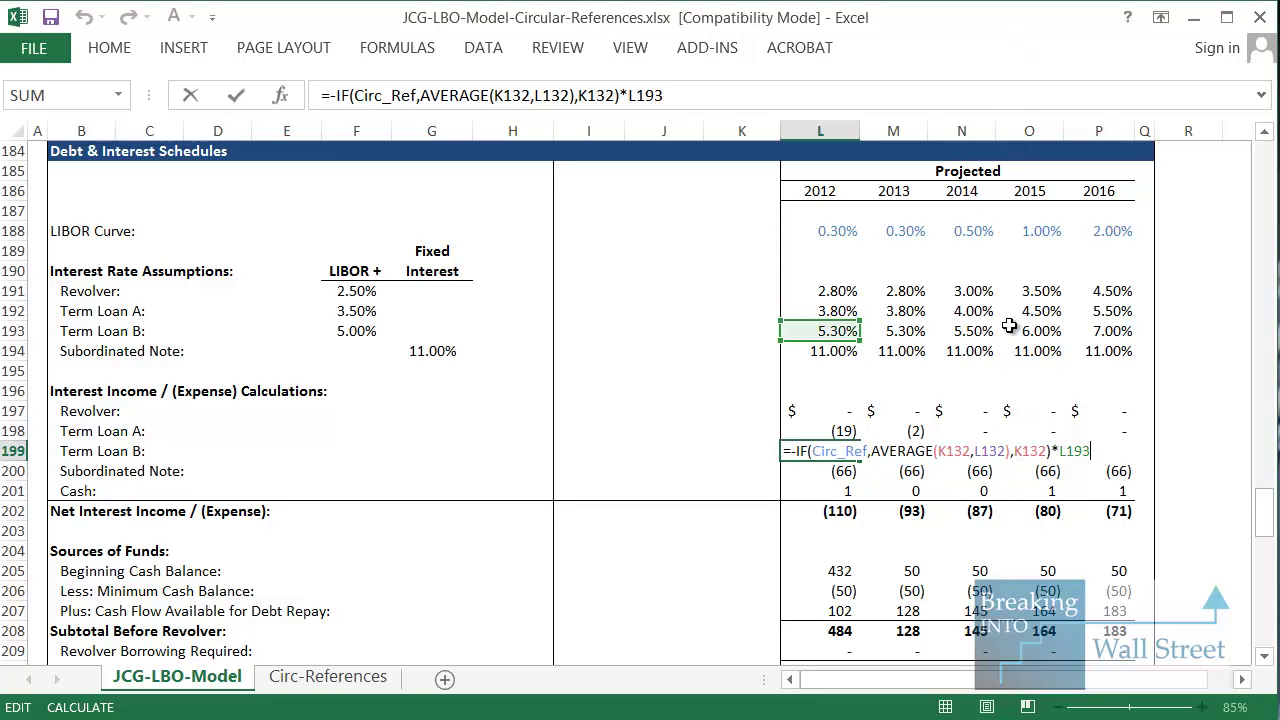
scroll(972, 335, "up", 20)
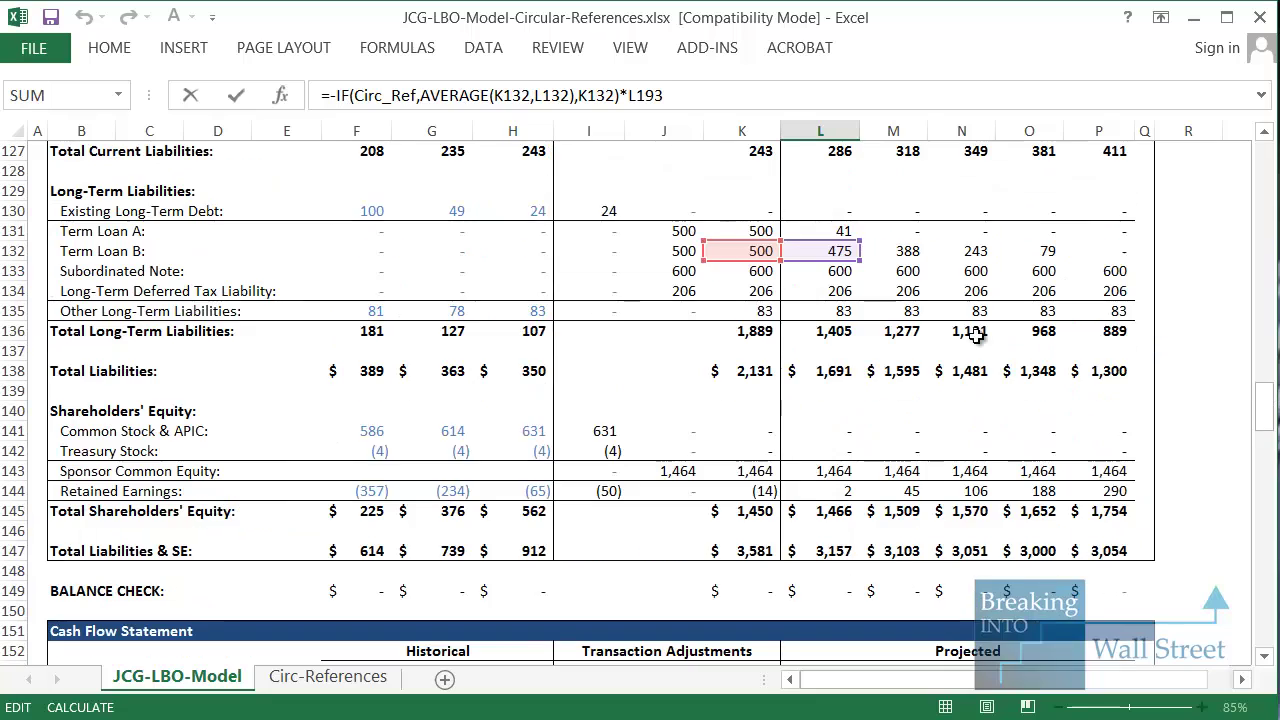
scroll(790, 330, "up", 1)
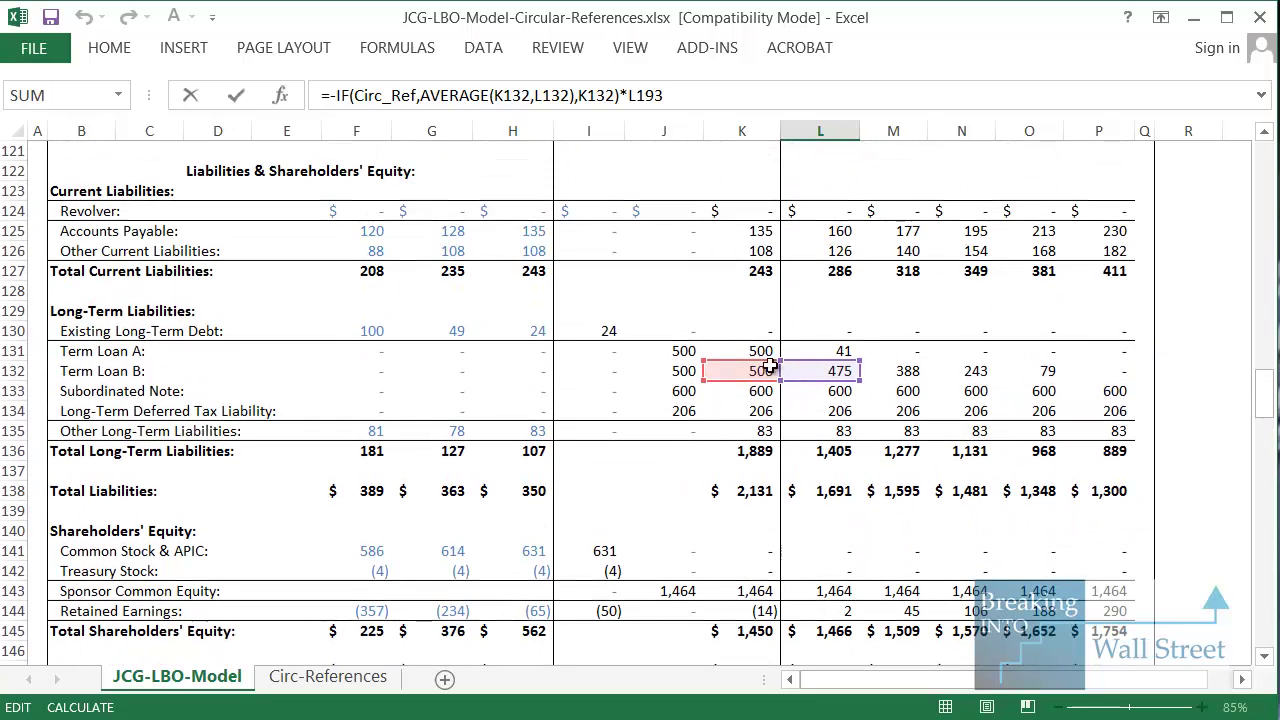
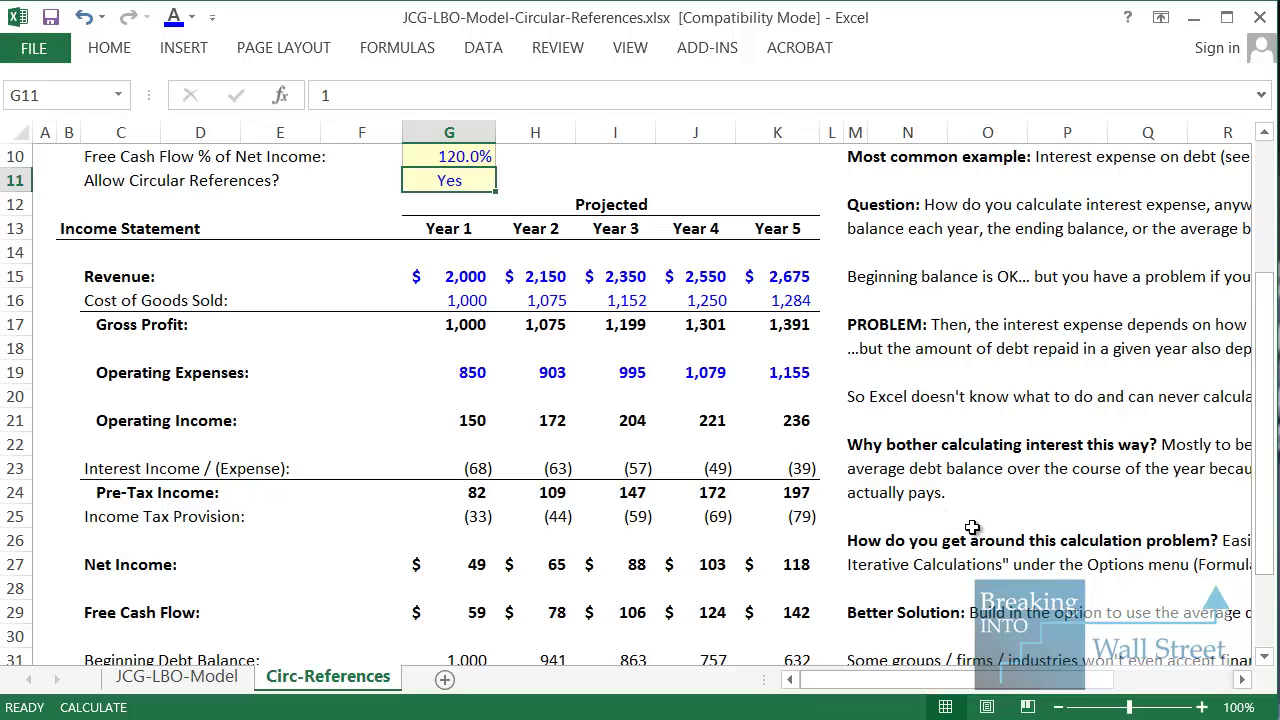
Step: On the Circ-References sheet, review the Circular References 101 notes on the definition and the most common example
scroll(971, 530, "down", 3)
left_click_drag(1100, 679, 1117, 648)
scroll(791, 460, "up", 6)
left_click_drag(491, 296, 1206, 330)
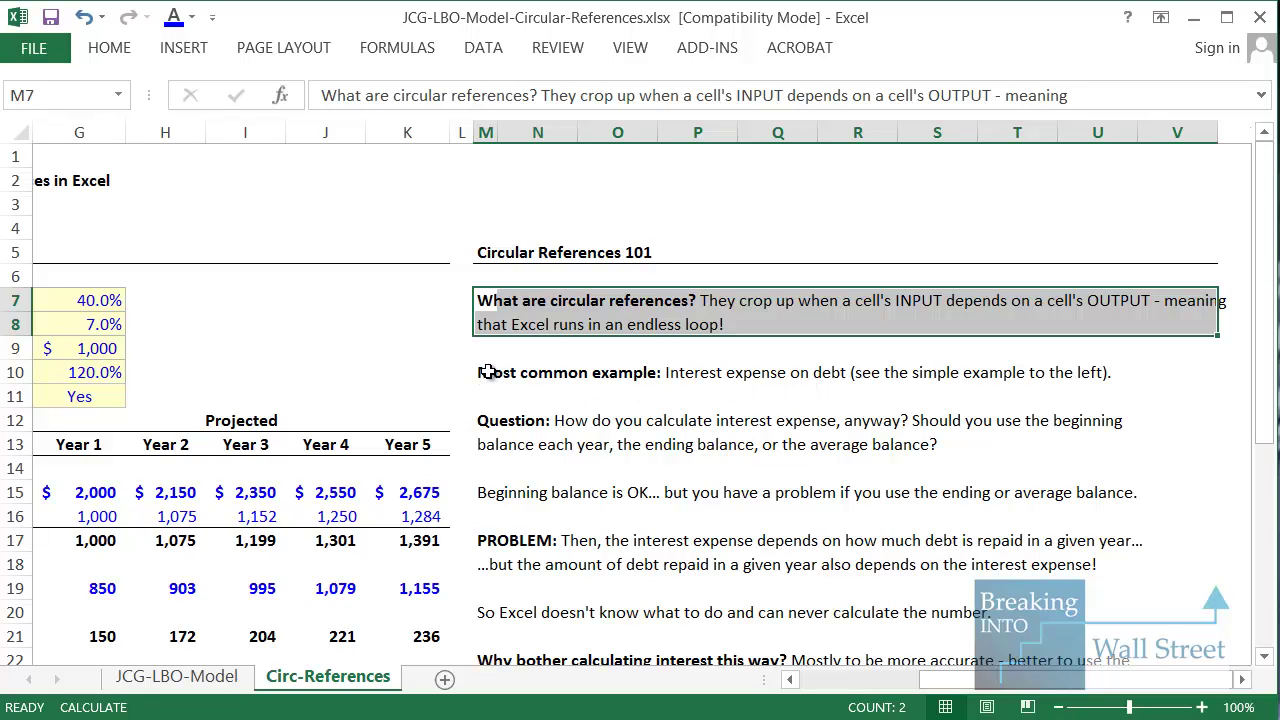
left_click_drag(487, 372, 1136, 372)
scroll(638, 292, "down", 1)
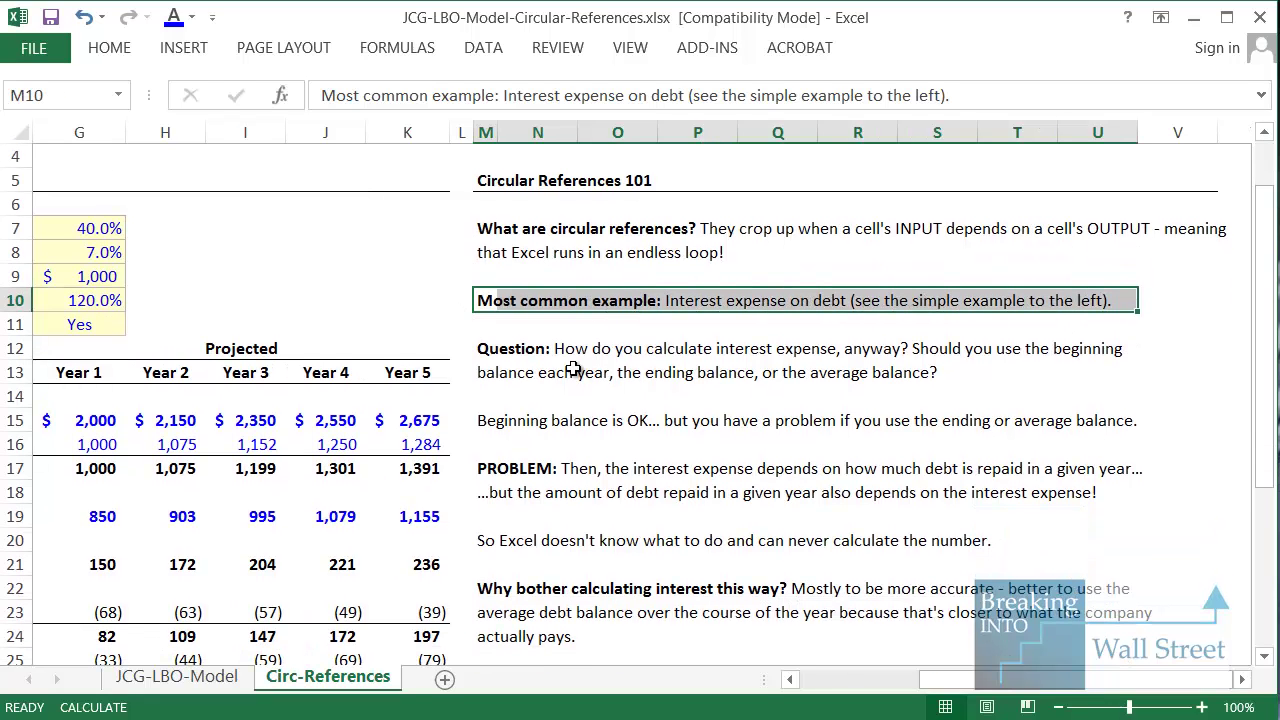
Step: Review the notes on which debt balance to use for interest expense and the calculation problem in rows 12 to 20
left_click_drag(497, 353, 1145, 442)
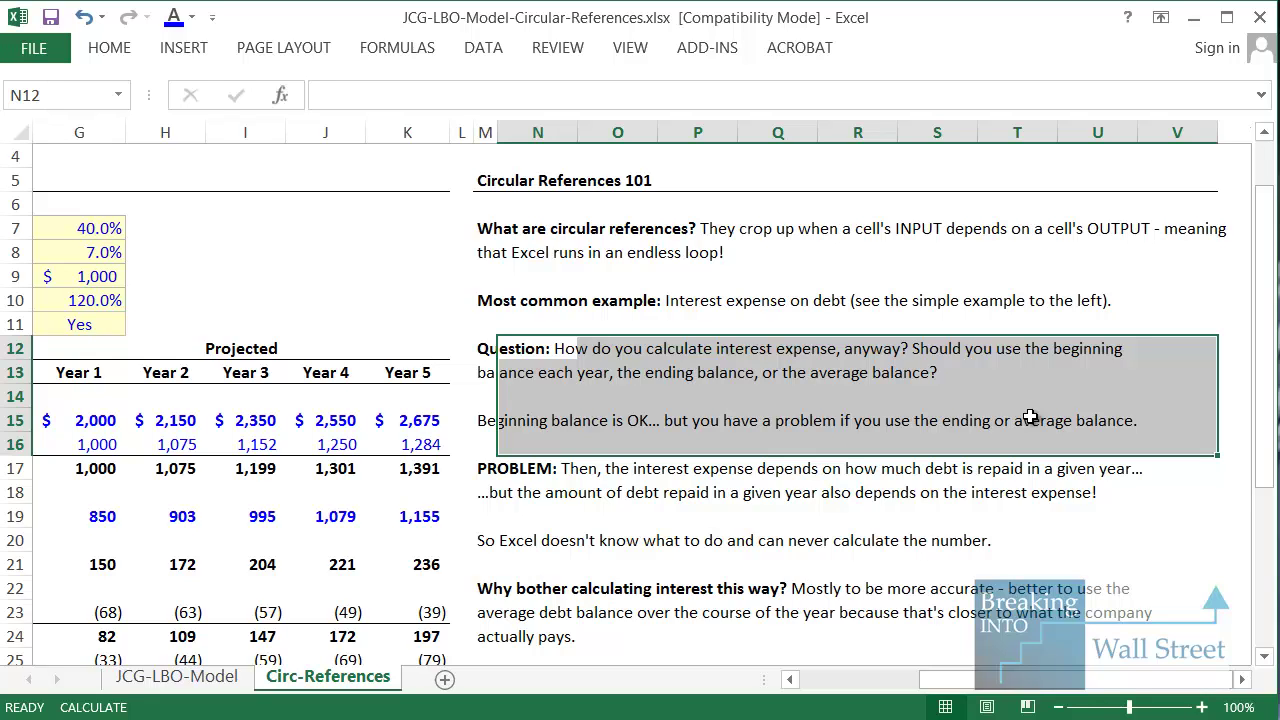
scroll(535, 530, "down", 2)
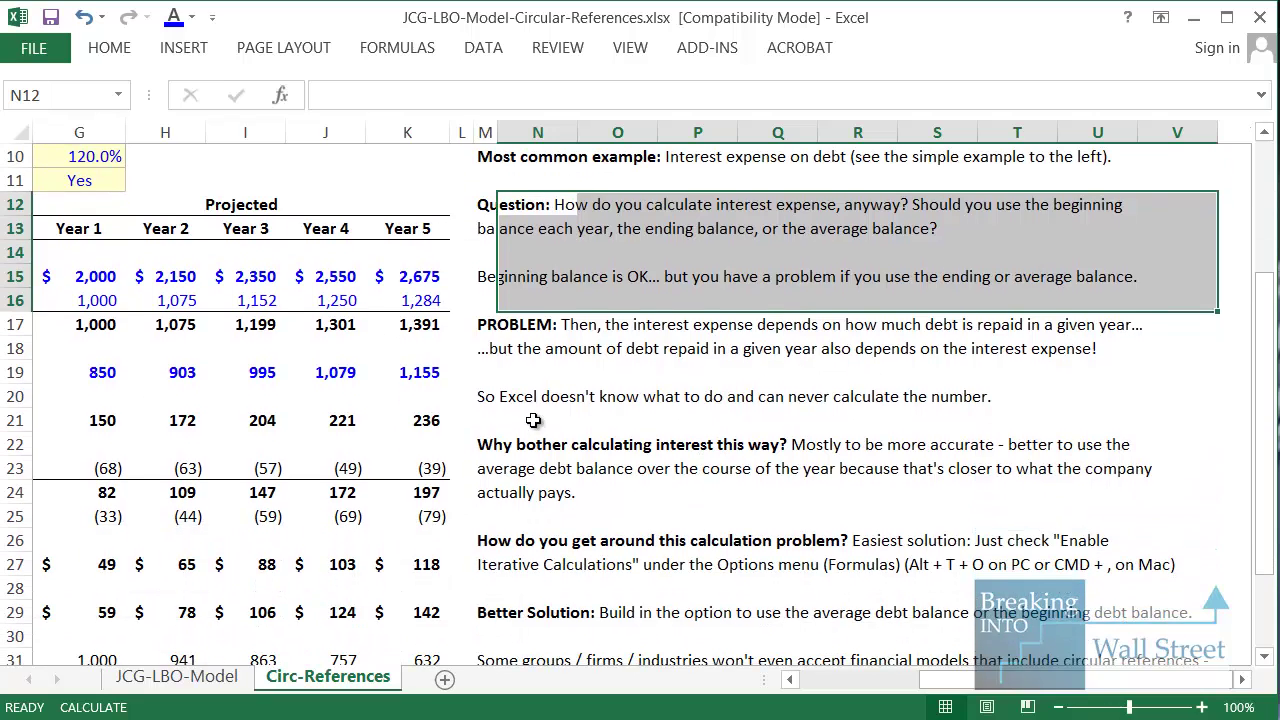
left_click(520, 418)
left_click_drag(490, 328, 1032, 414)
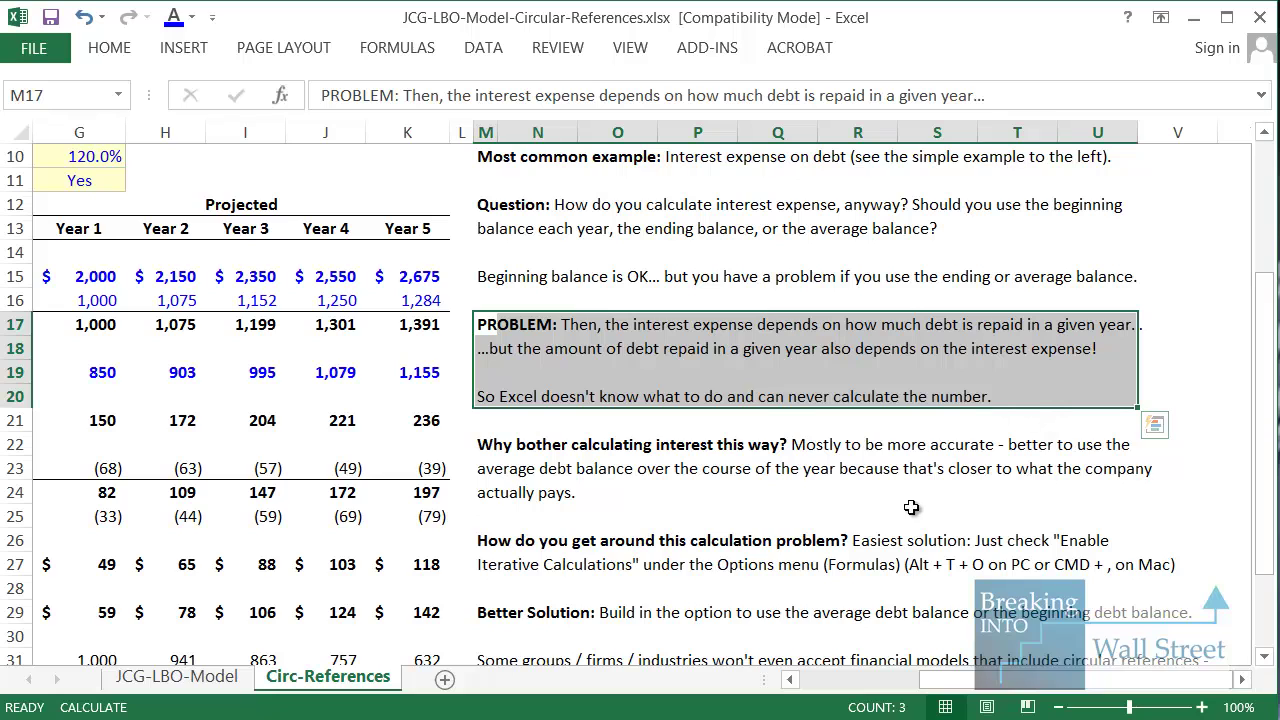
scroll(912, 510, "down", 1)
Step: Read the workaround note in rows 26 and 27 and check the Enable iterative calculation setting in the formula options
left_click_drag(486, 470, 1161, 477)
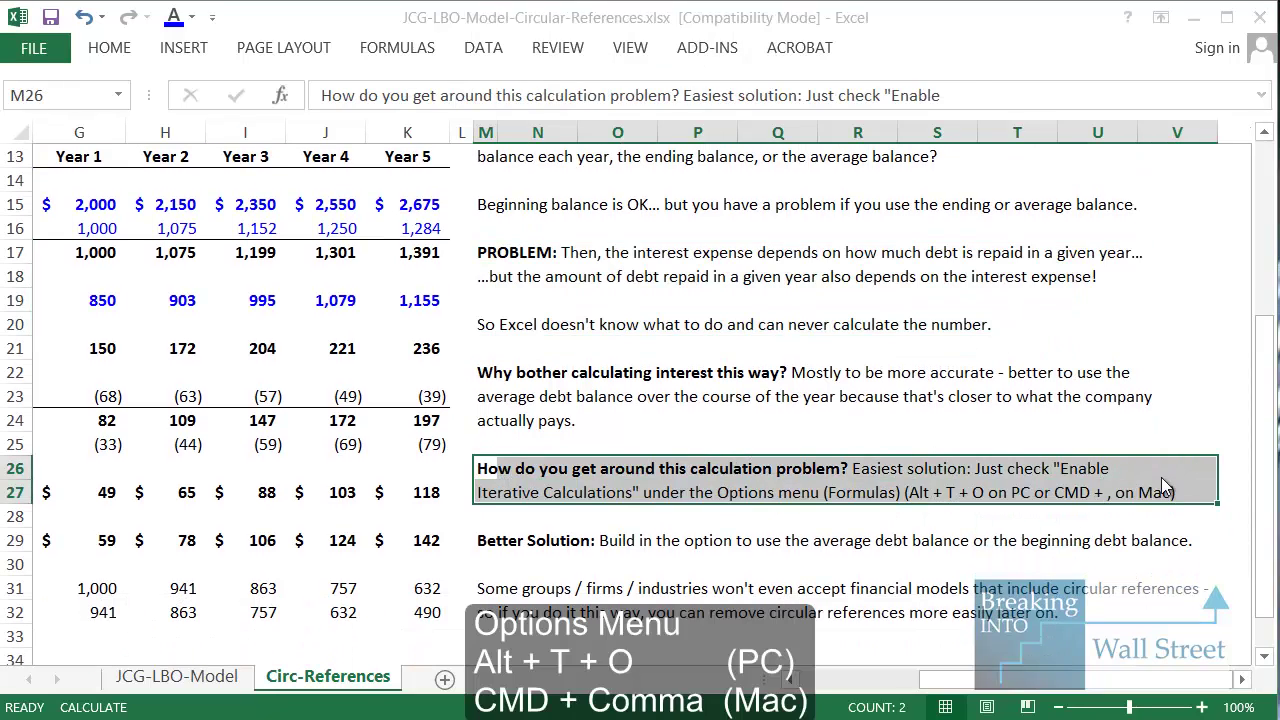
key("alt+t")
key("o")
left_click(84, 144)
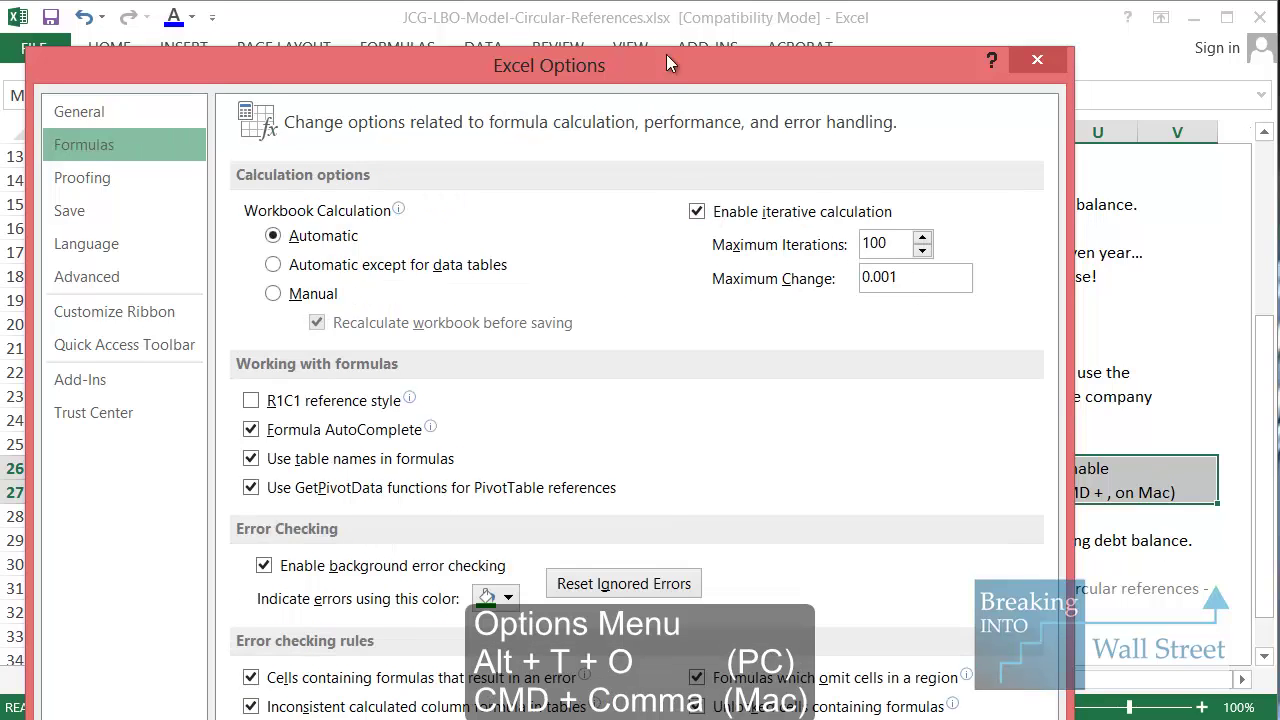
left_click_drag(668, 62, 681, 29)
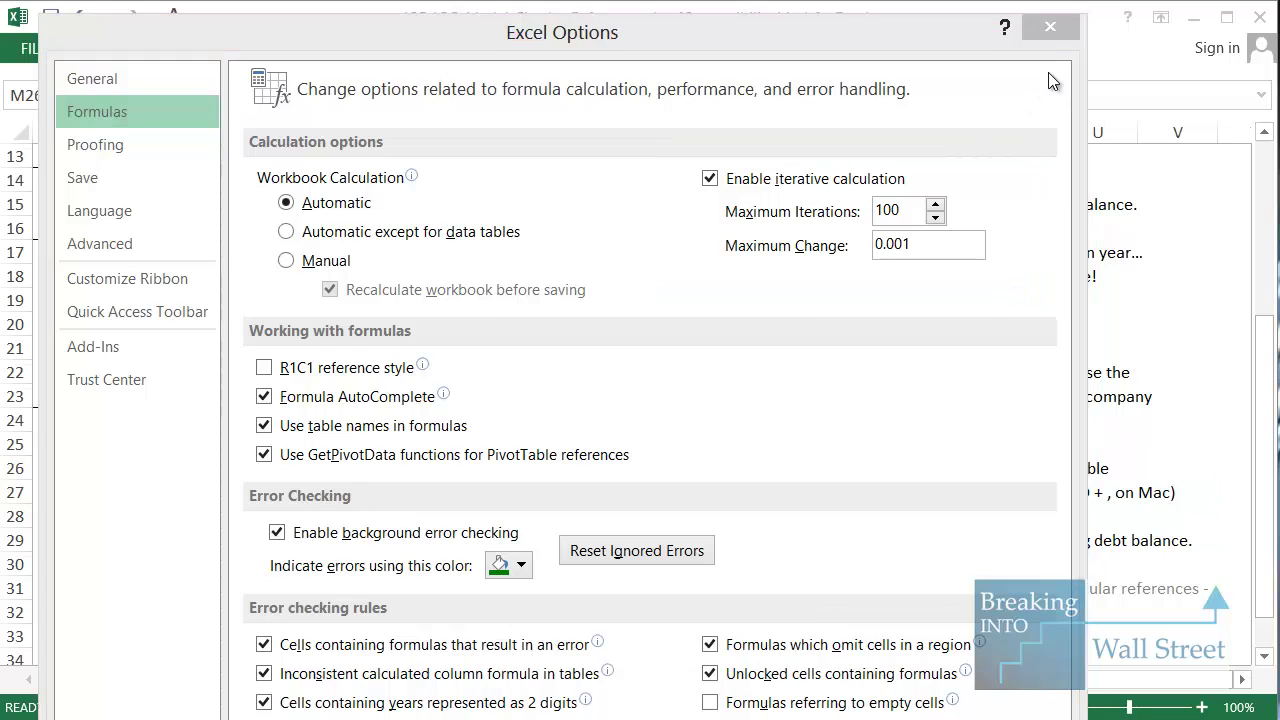
left_click(1051, 36)
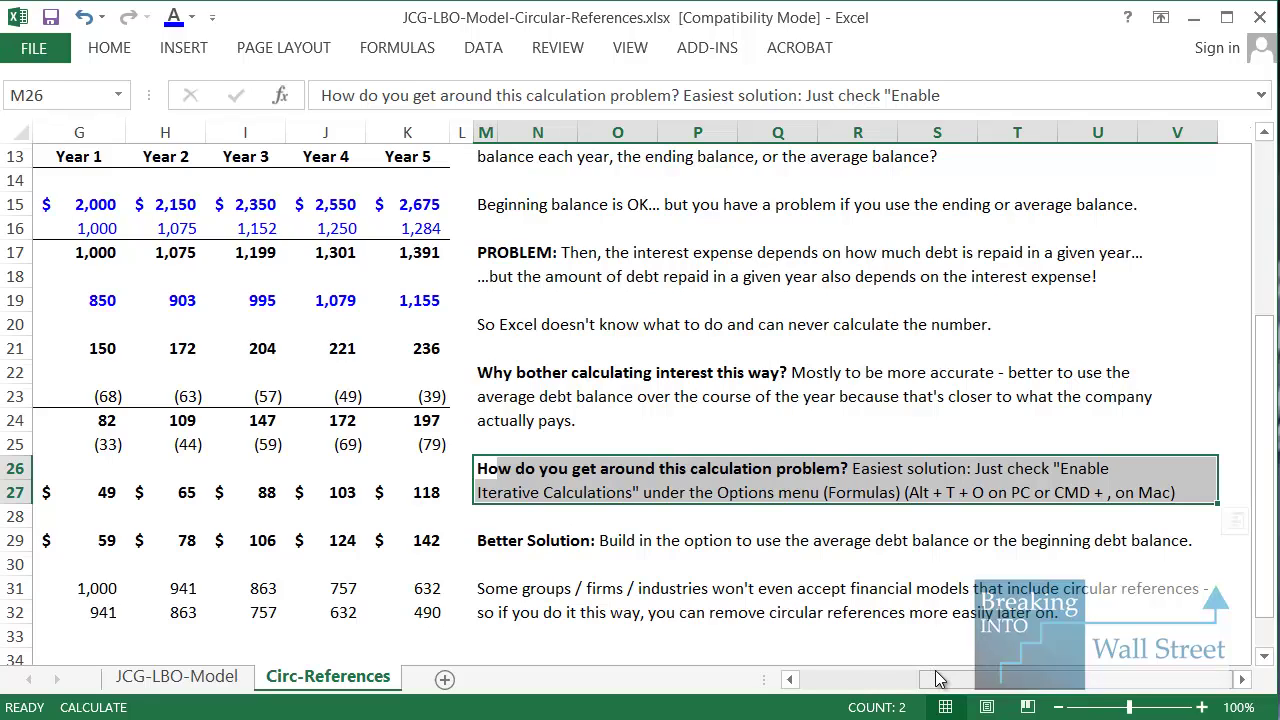
Step: Review how the Year 1 interest expense formula in G23 relies on the Allow Circular References? switch and the beginning debt balance in row 31
left_click_drag(937, 679, 757, 694)
scroll(490, 427, "up", 4)
left_click_drag(470, 398, 140, 397)
scroll(337, 420, "down", 3)
left_click(430, 472)
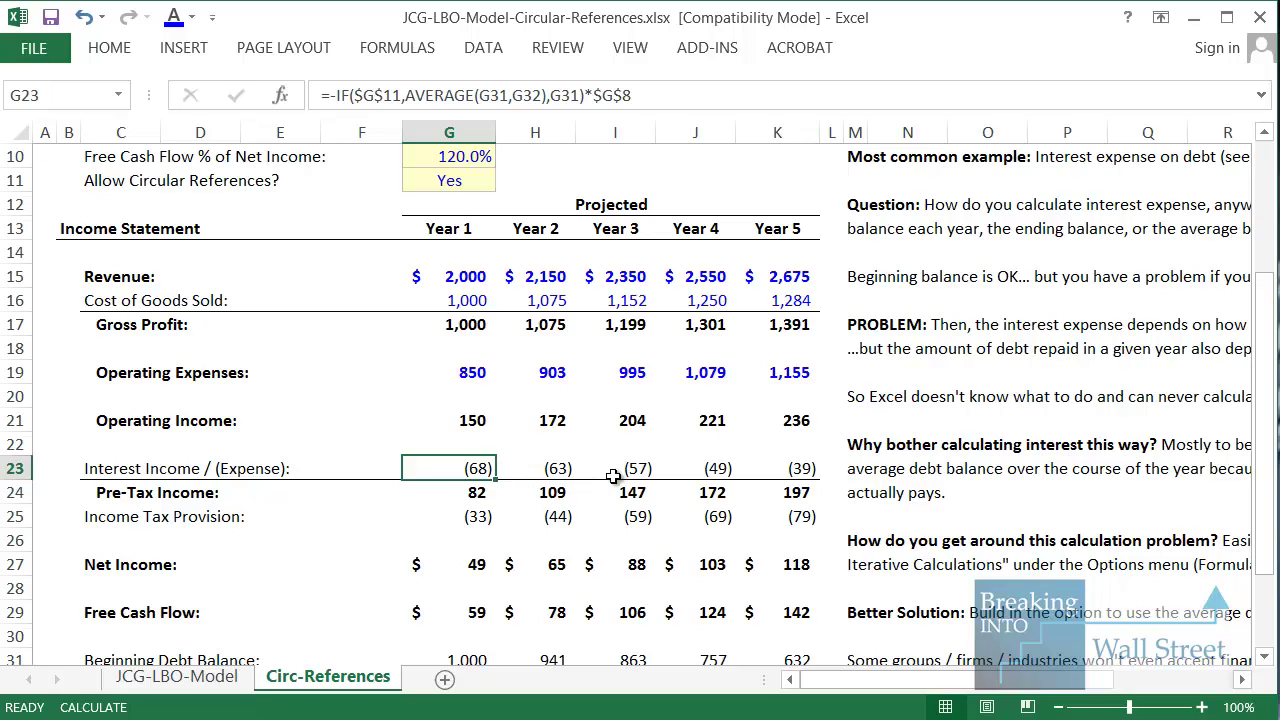
scroll(590, 493, "down", 3)
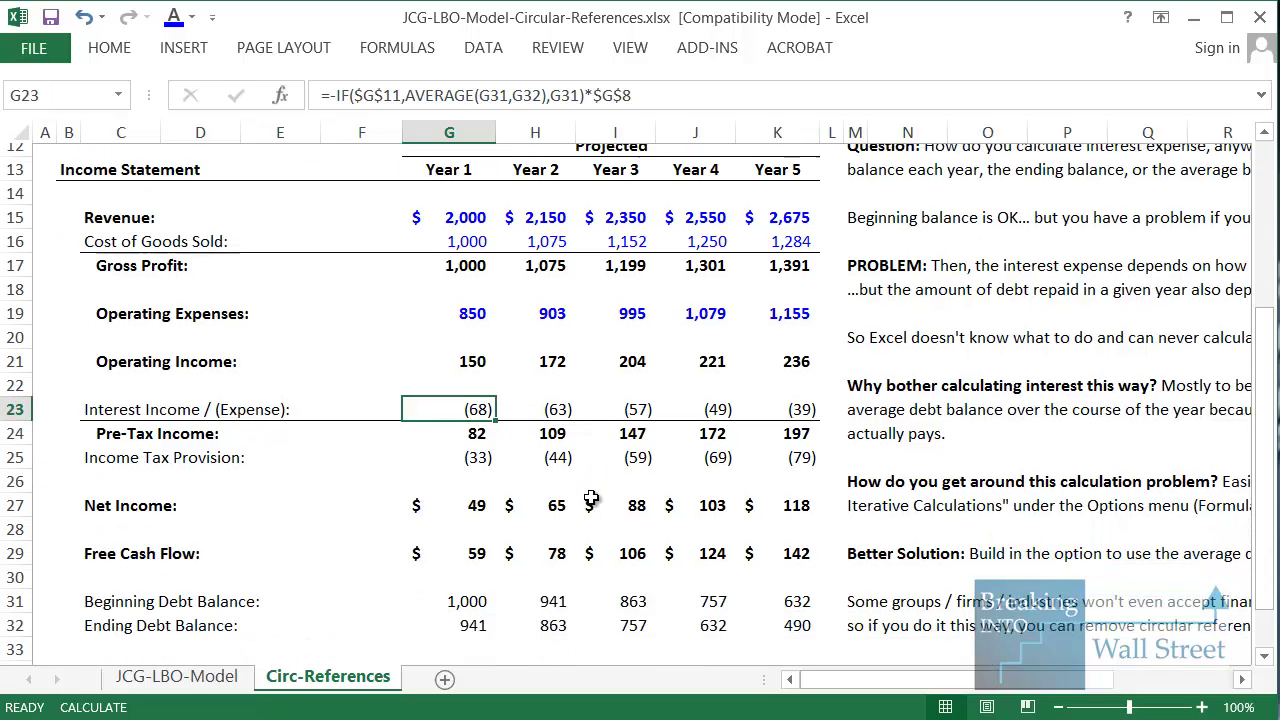
left_click_drag(114, 588, 460, 586)
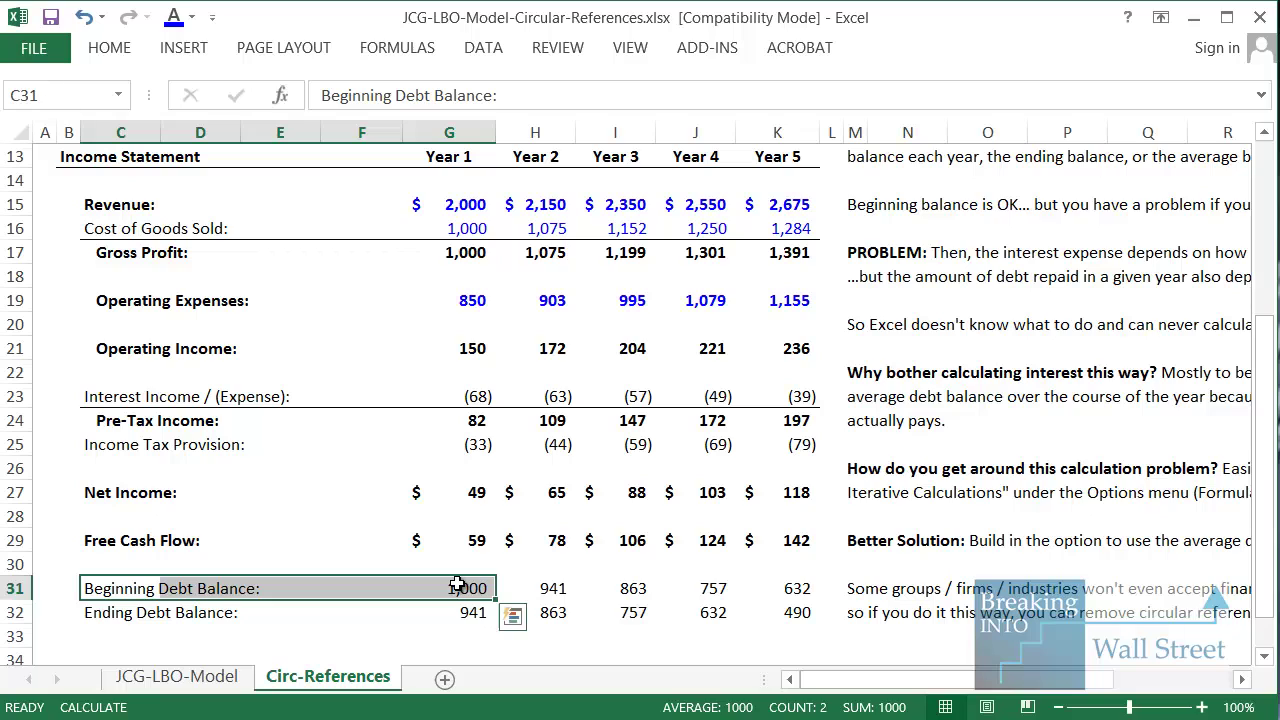
left_click(882, 576)
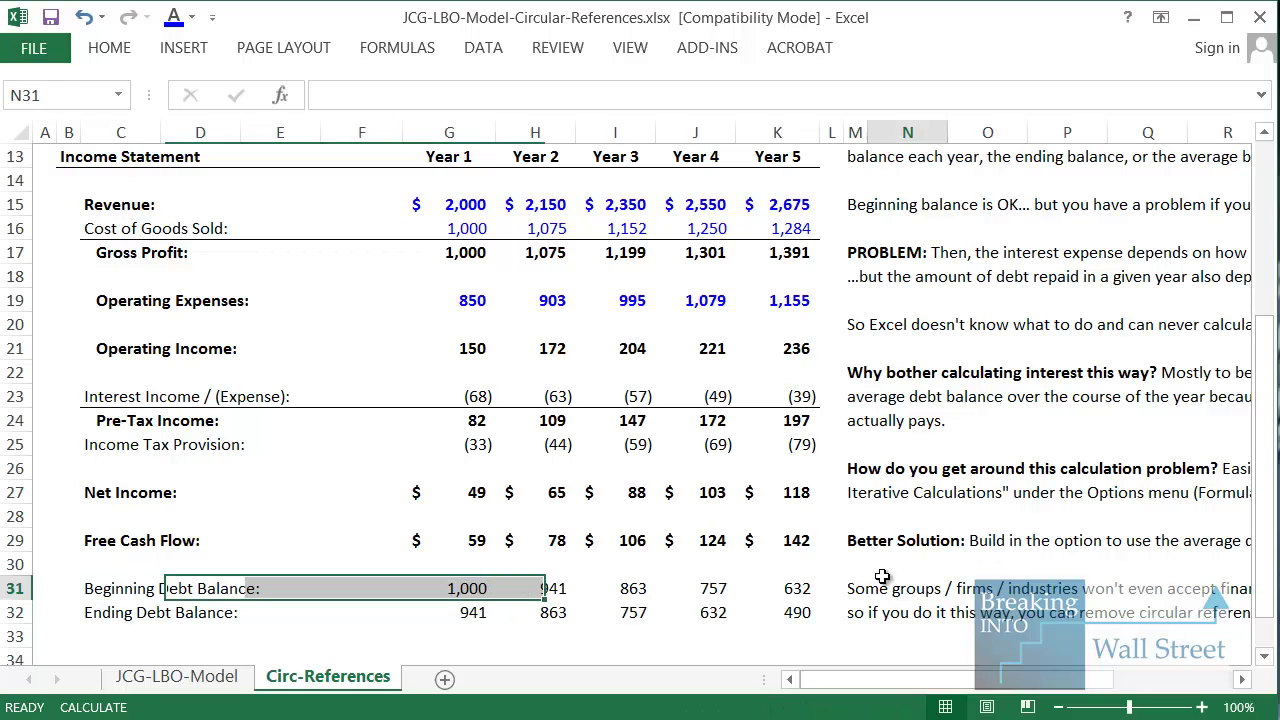